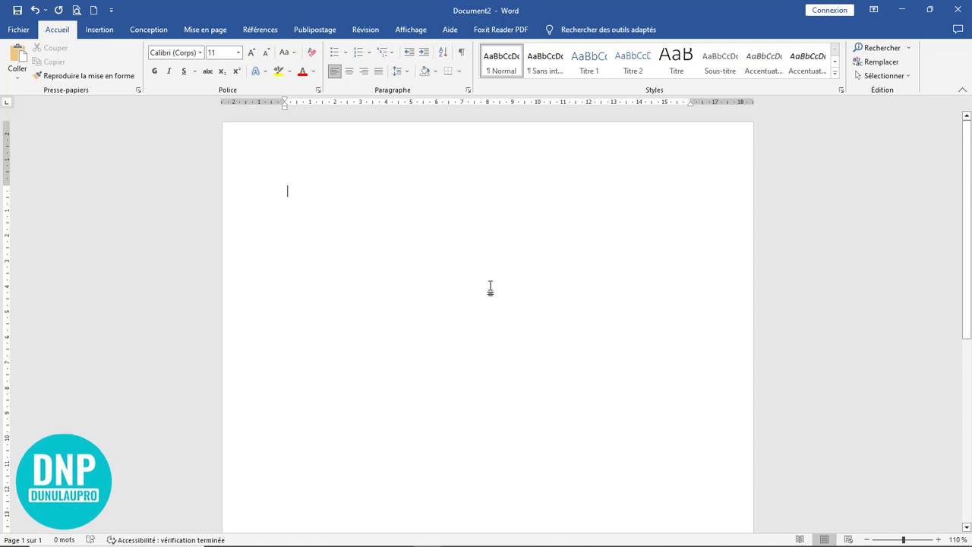
Fit the whole page in view and set the page orientation to landscape (Paysage).
{"action": "left_click", "coordinate": [412, 32]}
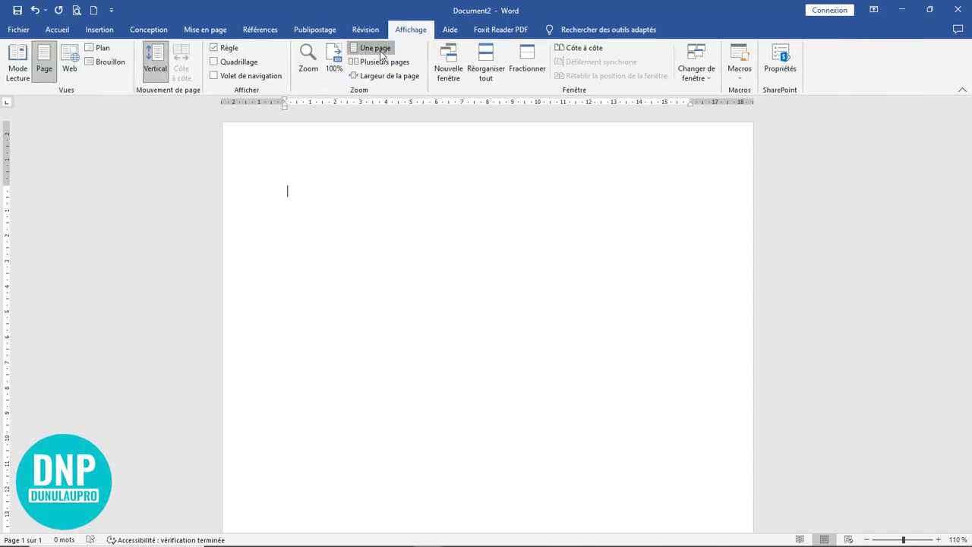
{"action": "left_click", "coordinate": [379, 51]}
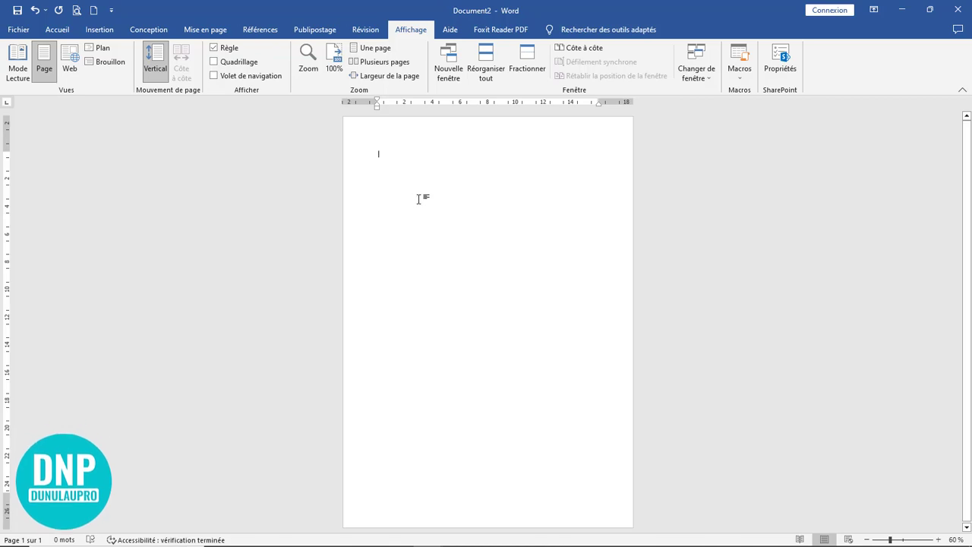
{"action": "left_click", "coordinate": [211, 33]}
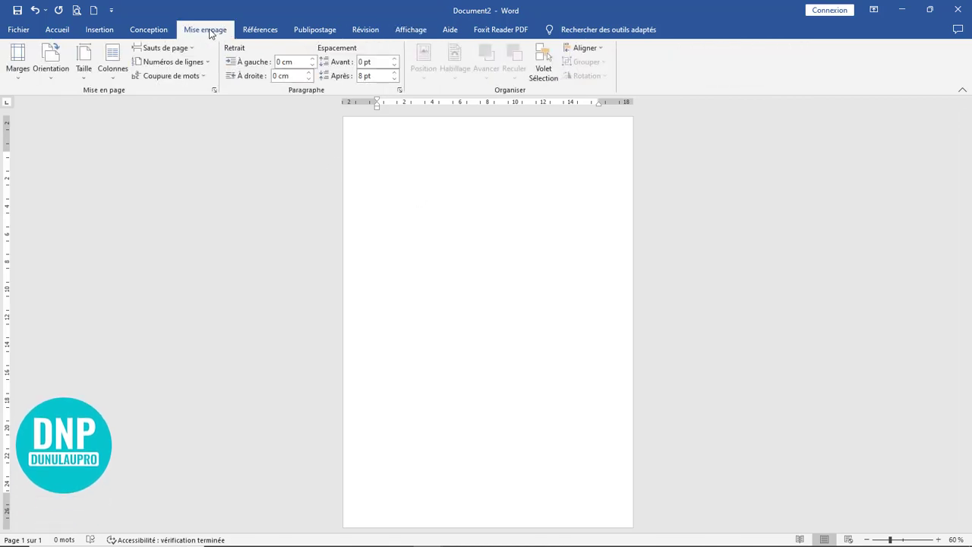
{"action": "left_click", "coordinate": [45, 75]}
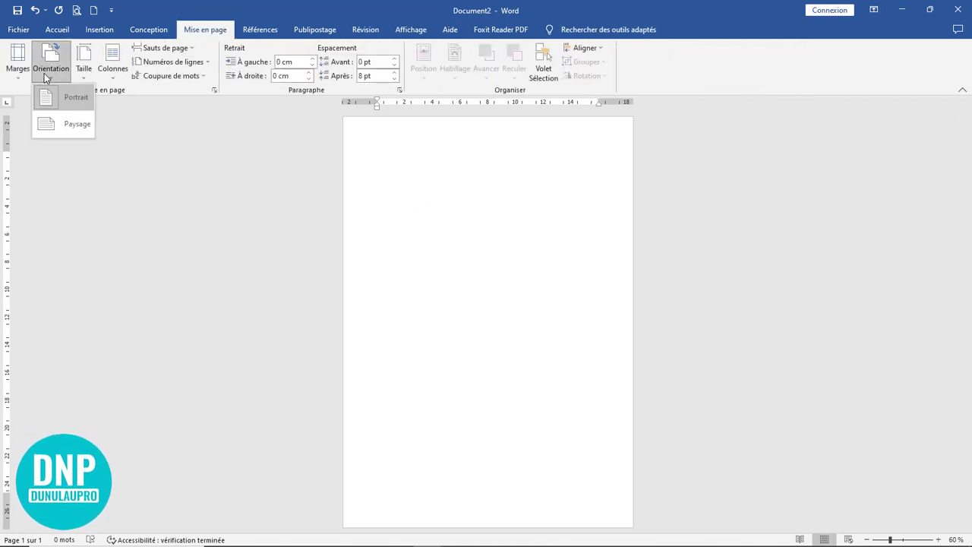
{"action": "left_click", "coordinate": [66, 129]}
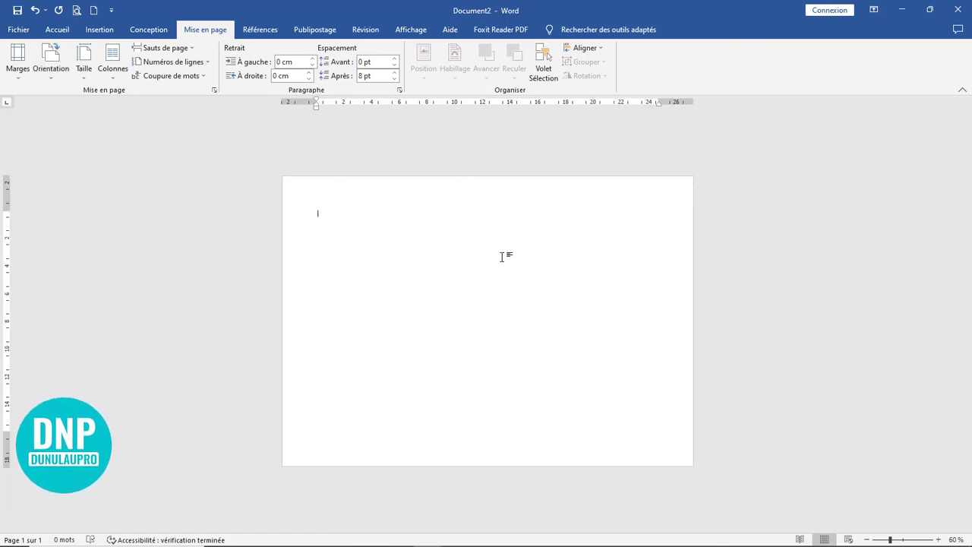
Paste the copied navy-and-gold curve image and align it with the page's top-left corner.
{"action": "scroll", "coordinate": [501, 256], "scroll_direction": "up", "scroll_amount": 4}
{"action": "scroll", "coordinate": [501, 259], "scroll_direction": "down", "scroll_amount": 2}
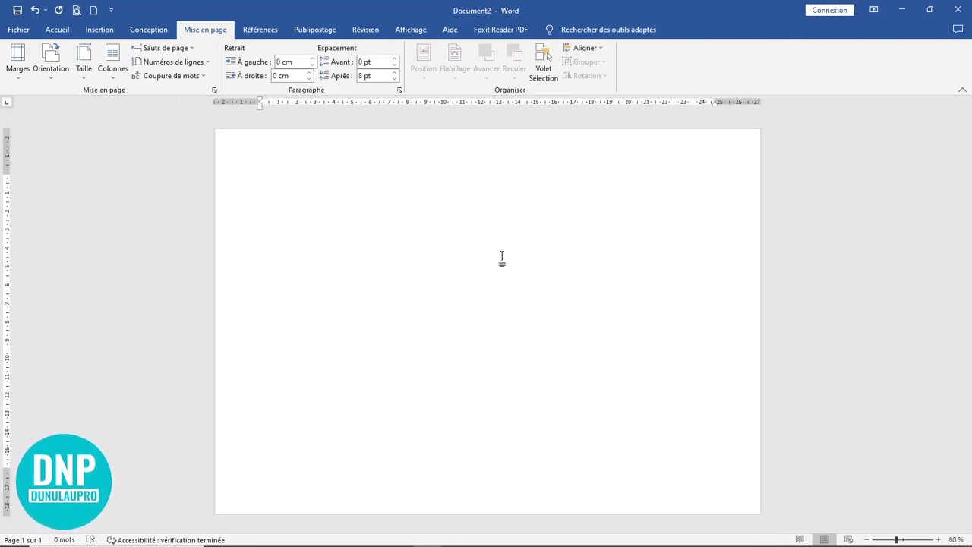
{"action": "left_click", "coordinate": [55, 31]}
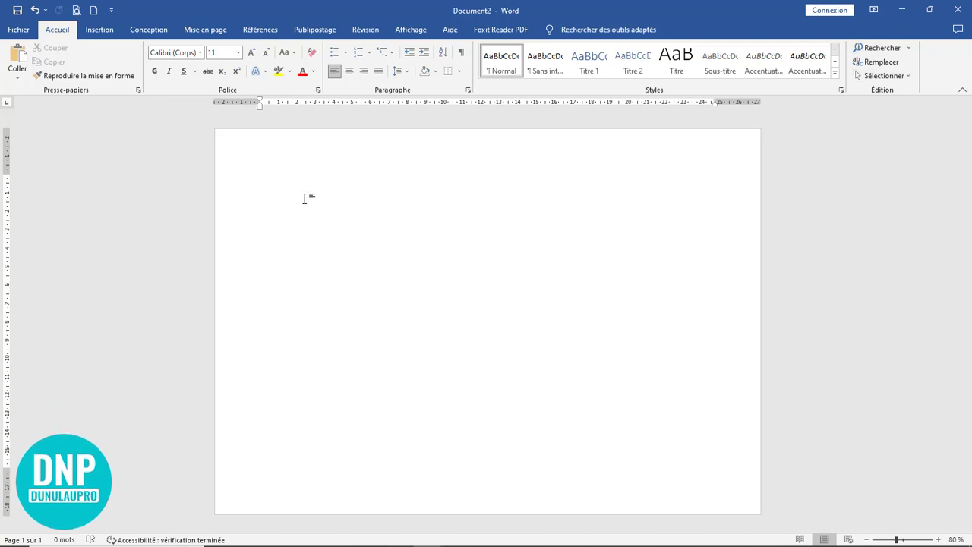
{"action": "left_click", "coordinate": [18, 57]}
{"action": "left_click_drag", "start_coordinate": [342, 286], "coordinate": [291, 233]}
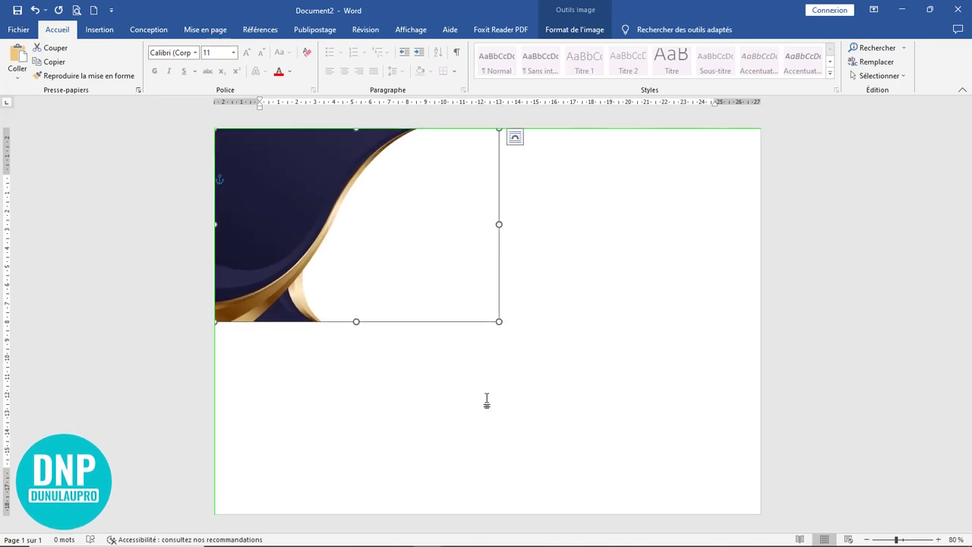
Enlarge the curve image to the full page height, shift it left partly off the page, and deselect it.
{"action": "left_click_drag", "start_coordinate": [499, 322], "coordinate": [521, 337]}
{"action": "left_click_drag", "start_coordinate": [533, 400], "coordinate": [589, 514]}
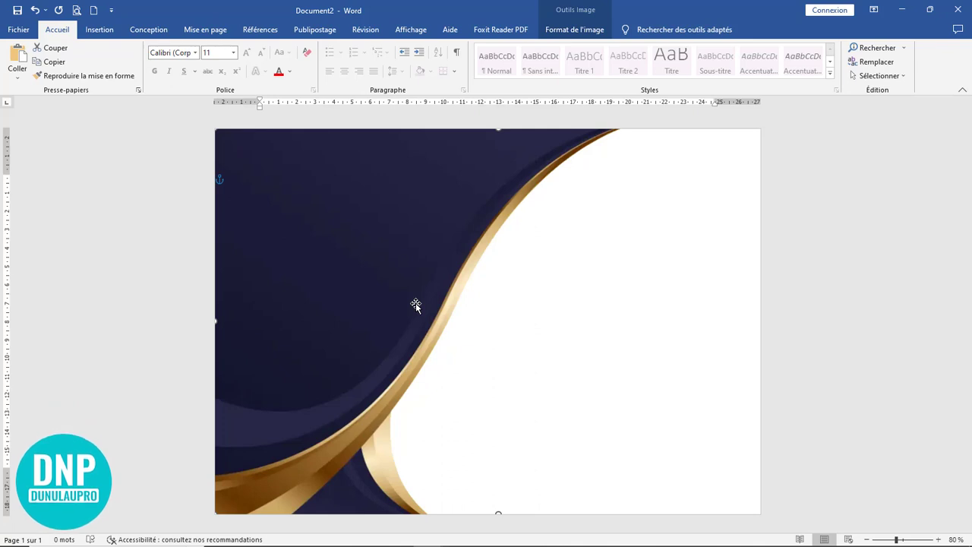
{"action": "key", "text": "Left"}
{"action": "key", "text": "Left"}
{"action": "key", "text": "Left"}
{"action": "key", "text": "Left"}
{"action": "key", "text": "Left"}
{"action": "key", "text": "Left"}
{"action": "key", "text": "Left"}
{"action": "key", "text": "Left"}
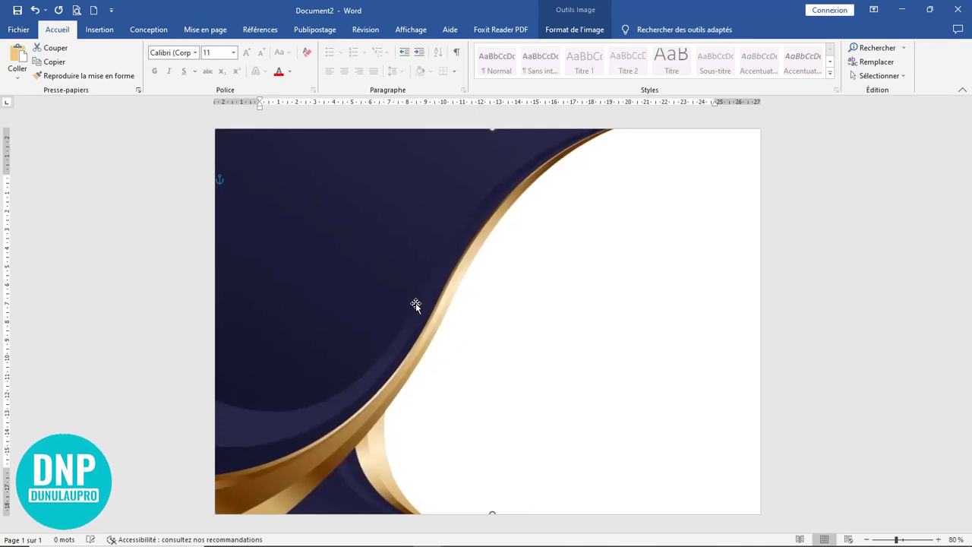
{"action": "key", "text": "Left"}
{"action": "key", "text": "Left"}
{"action": "key", "text": "Left"}
{"action": "key", "text": "Left"}
{"action": "key", "text": "Left"}
{"action": "key", "text": "Left"}
{"action": "key", "text": "Left"}
{"action": "key", "text": "Left"}
{"action": "key", "text": "Left"}
{"action": "key", "text": "Left"}
{"action": "key", "text": "Left"}
{"action": "key", "text": "Left"}
{"action": "key", "text": "Left"}
{"action": "key", "text": "Left"}
{"action": "key", "text": "Left"}
{"action": "key", "text": "Left"}
{"action": "key", "text": "Left"}
{"action": "key", "text": "Left"}
{"action": "key", "text": "Left"}
{"action": "key", "text": "Left"}
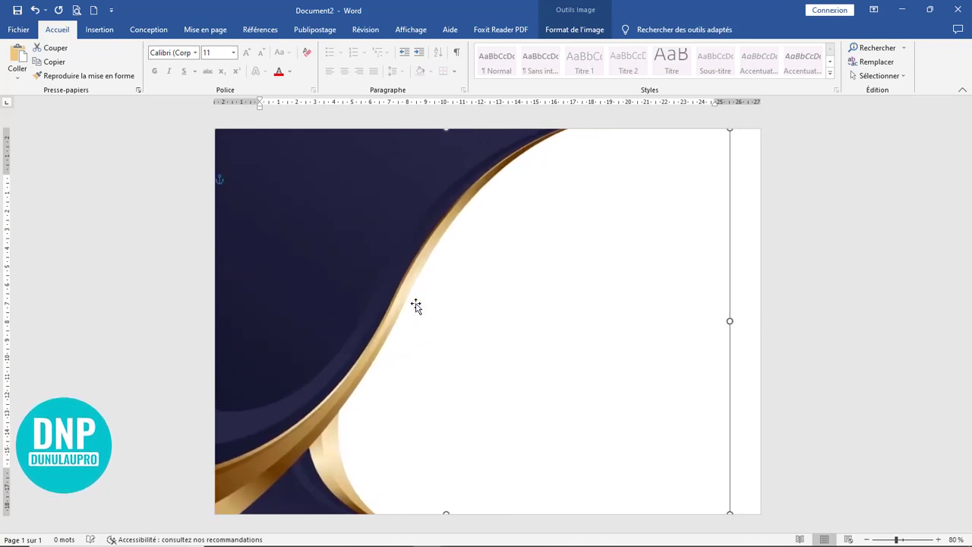
{"action": "left_click", "coordinate": [746, 297]}
{"action": "left_click", "coordinate": [658, 301]}
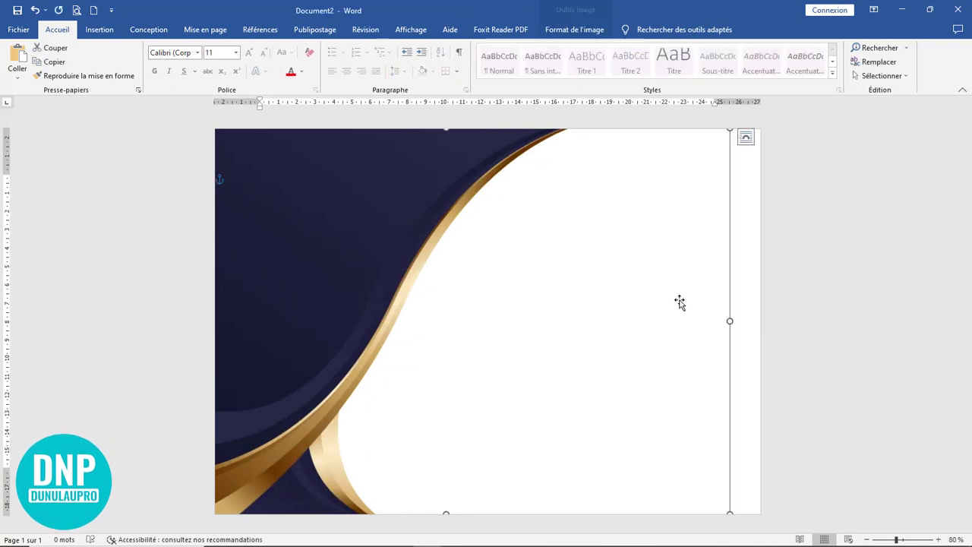
{"action": "left_click", "coordinate": [748, 298]}
{"action": "left_click", "coordinate": [350, 289]}
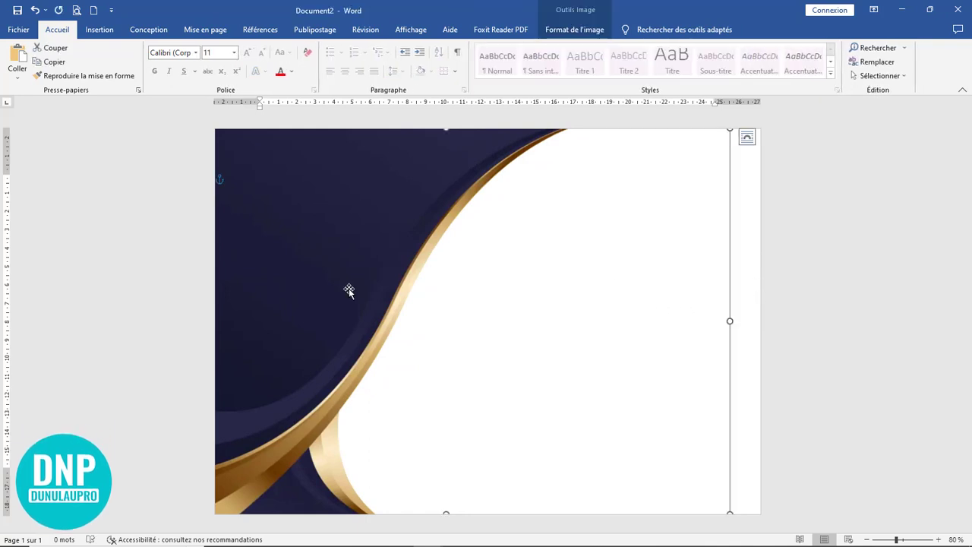
{"action": "left_click", "coordinate": [745, 283]}
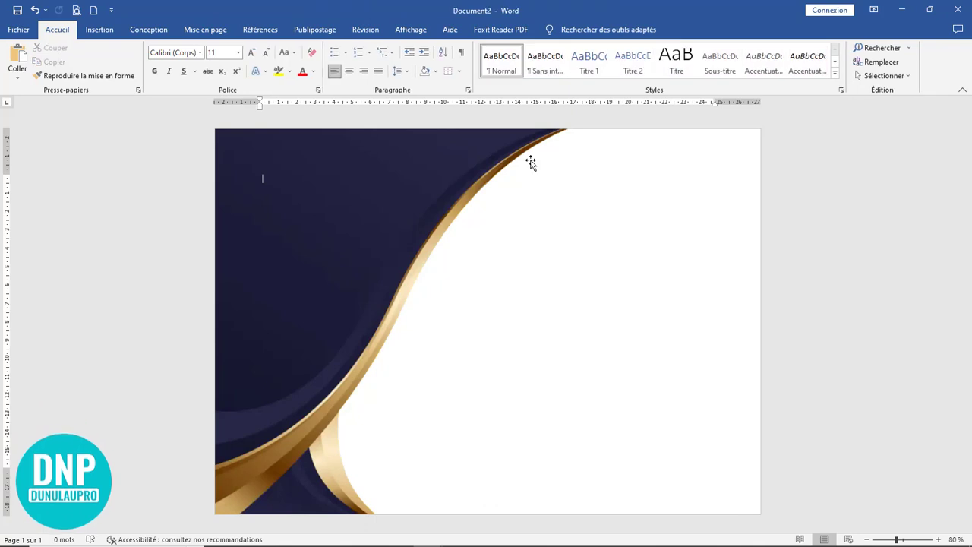
Paste the copied navy band with gold edge, align it with the page's right edge, and send it behind the curve image.
{"action": "key", "text": "ctrl+v"}
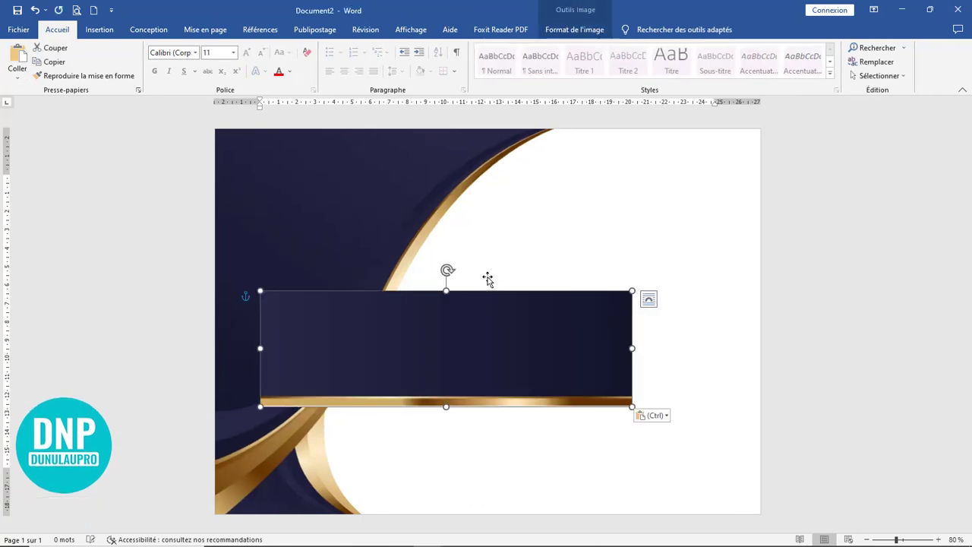
{"action": "left_click_drag", "start_coordinate": [488, 364], "coordinate": [609, 245]}
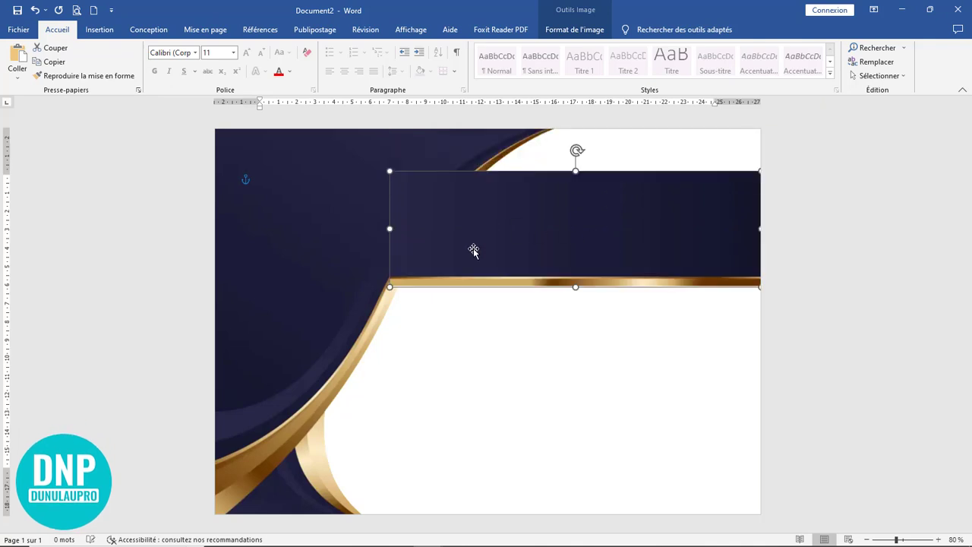
{"action": "left_click", "coordinate": [583, 33]}
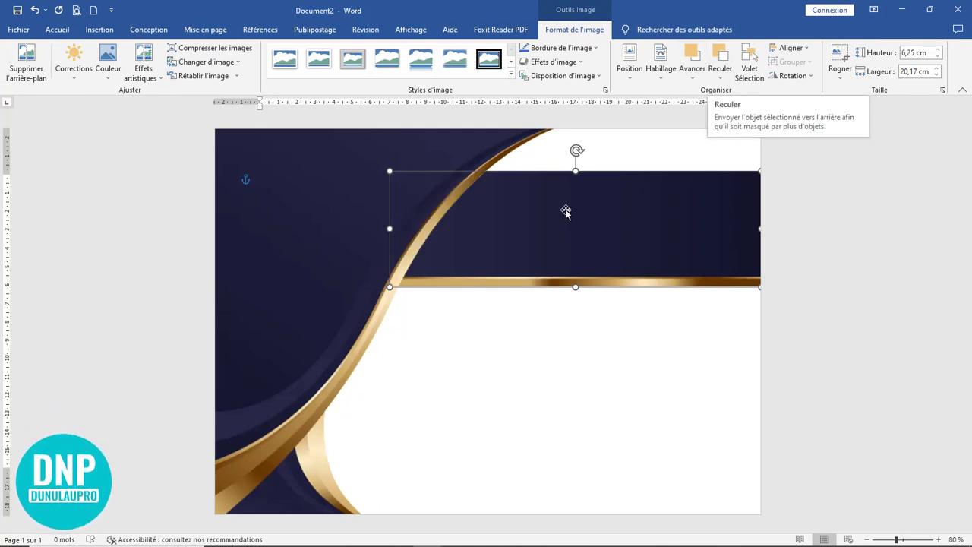
{"action": "mouse_move", "coordinate": [579, 234]}
{"action": "left_mouse_down"}
{"action": "mouse_move", "coordinate": [584, 201]}
{"action": "mouse_move", "coordinate": [579, 230]}
{"action": "left_mouse_up"}
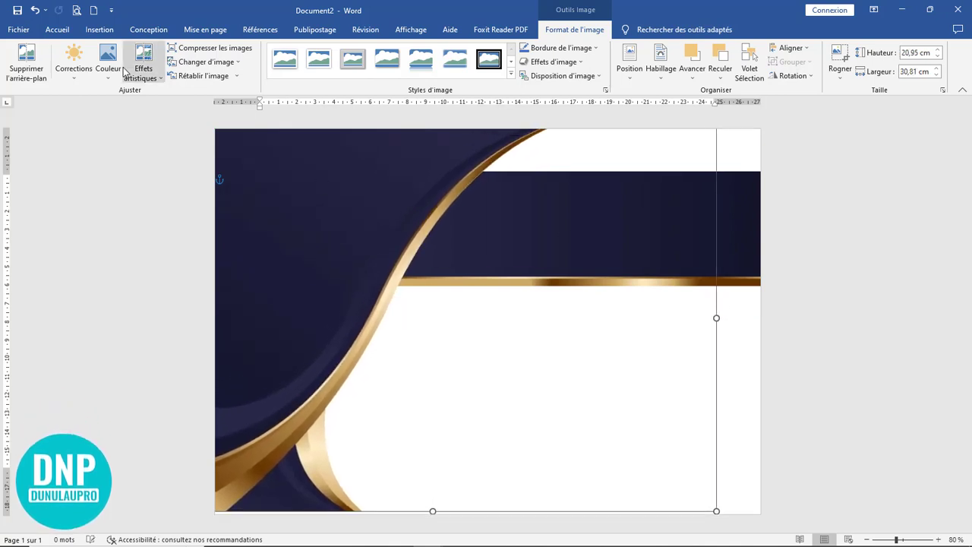
{"action": "left_click", "coordinate": [35, 12]}
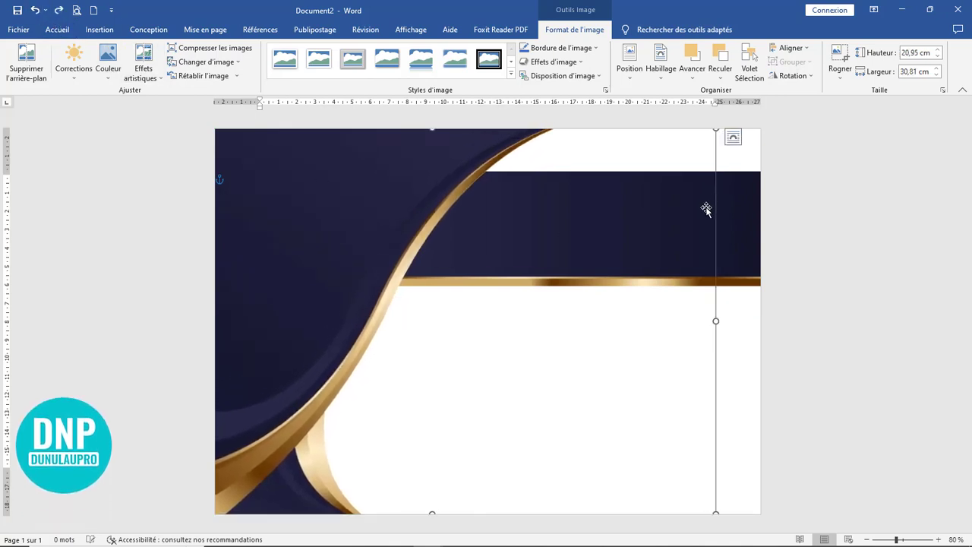
Move the navy band up against the page's top edge and deselect it.
{"action": "left_click", "coordinate": [752, 225]}
{"action": "left_click_drag", "start_coordinate": [742, 246], "coordinate": [744, 201]}
{"action": "left_click", "coordinate": [793, 306]}
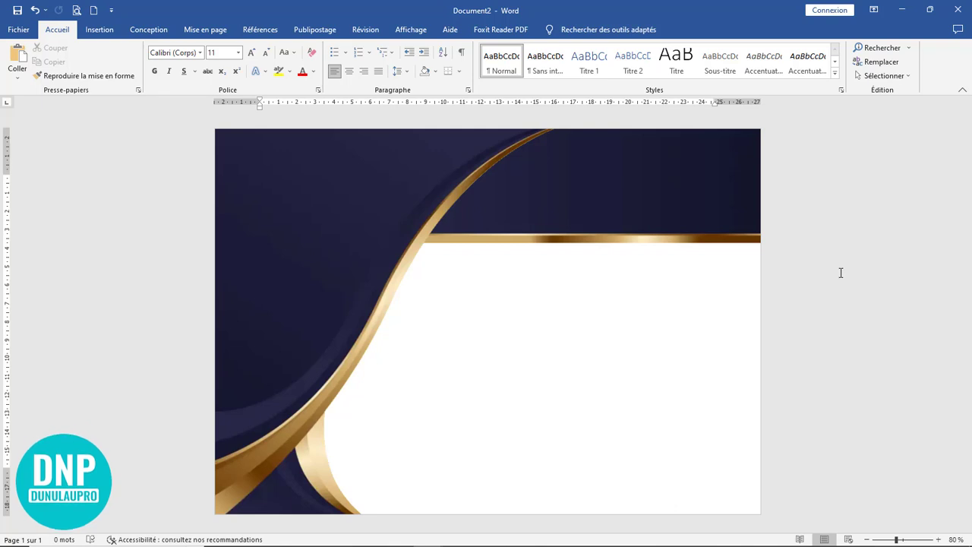
Draw a text box about 13.4 cm by 3.5 cm in the white area and enter "Certificat" in it.
{"action": "left_click", "coordinate": [99, 28]}
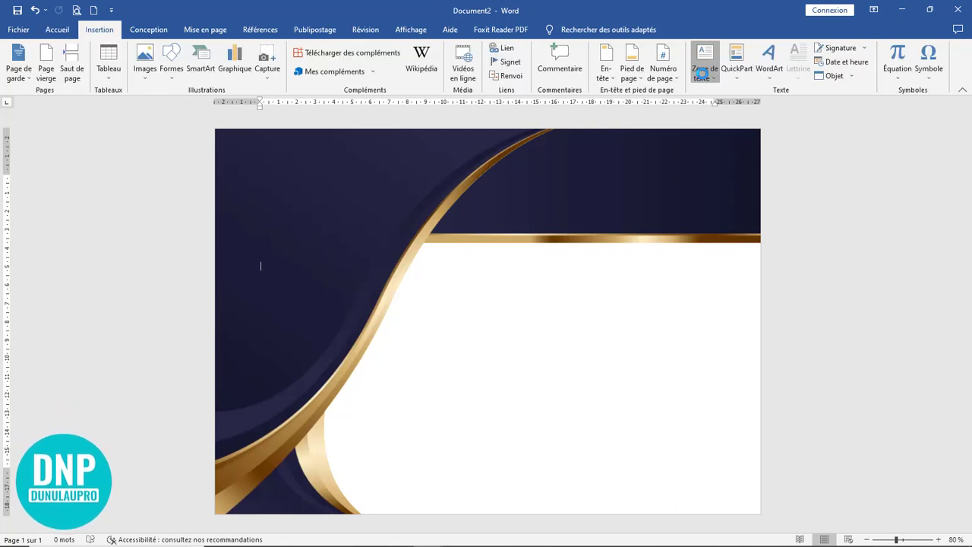
{"action": "left_click", "coordinate": [705, 65]}
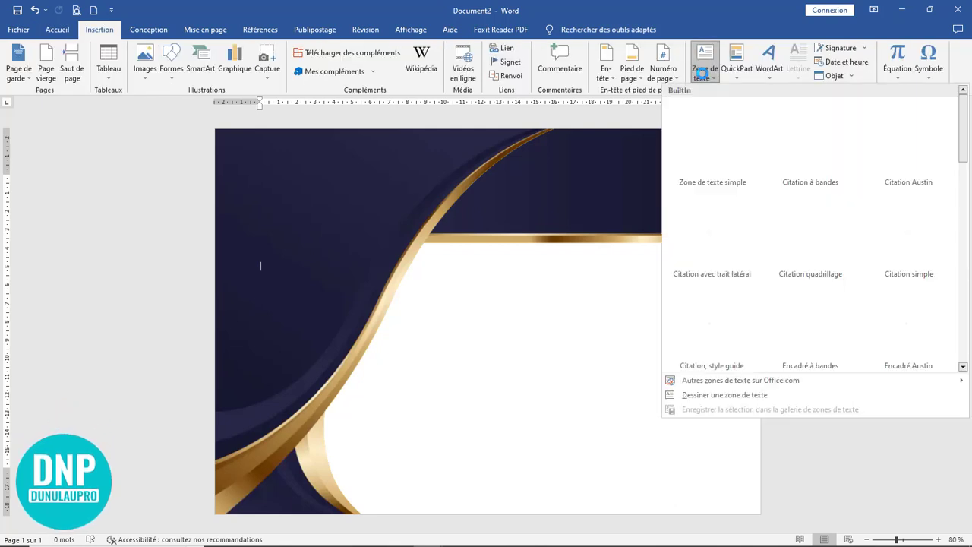
{"action": "left_click", "coordinate": [725, 395]}
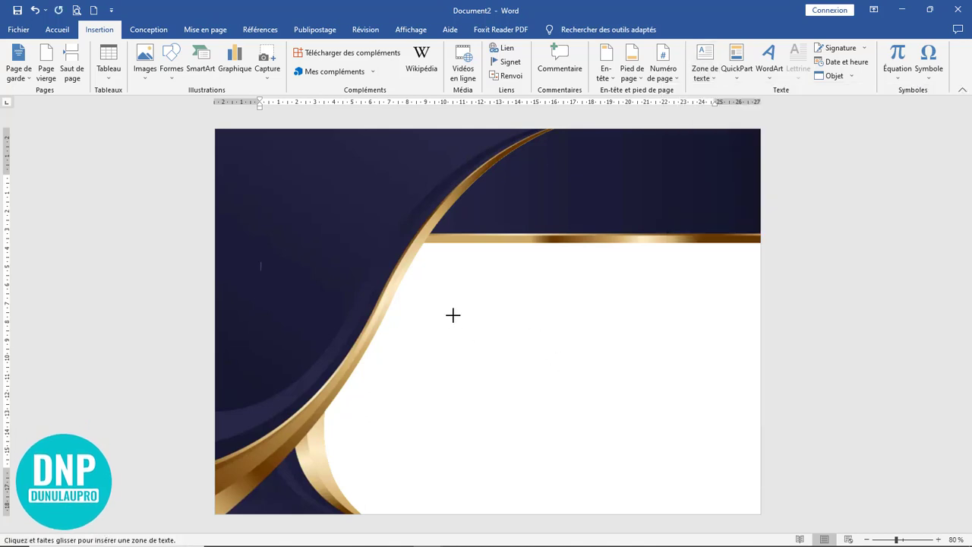
{"action": "mouse_move", "coordinate": [453, 314]}
{"action": "left_mouse_down"}
{"action": "mouse_move", "coordinate": [677, 386]}
{"action": "mouse_move", "coordinate": [699, 377]}
{"action": "left_mouse_up"}
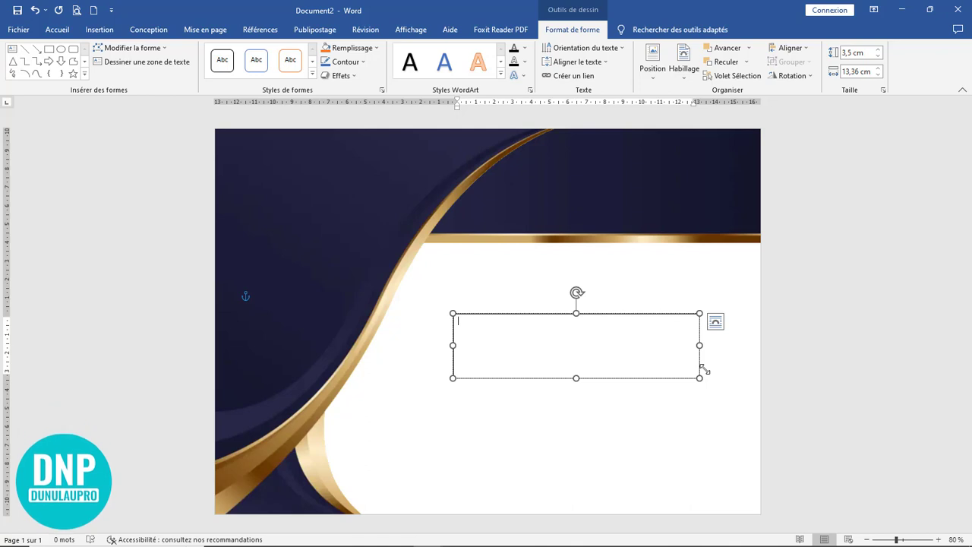
{"action": "type", "text": "Certificat"}
Format the Certificat text as bold uppercase in the Bebas Neue Bold font.
{"action": "key", "text": "ctrl+a"}
{"action": "left_click", "coordinate": [153, 73]}
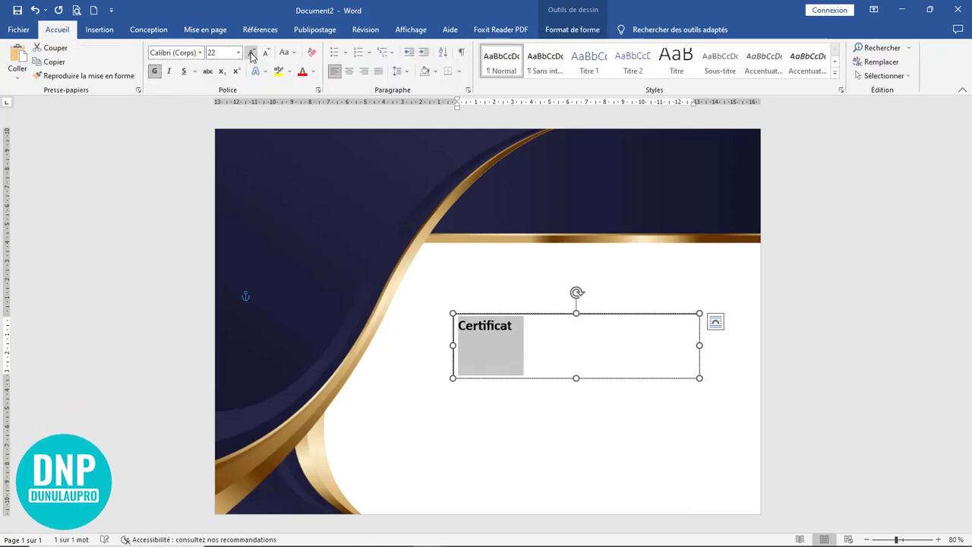
{"action": "double_click", "coordinate": [251, 53]}
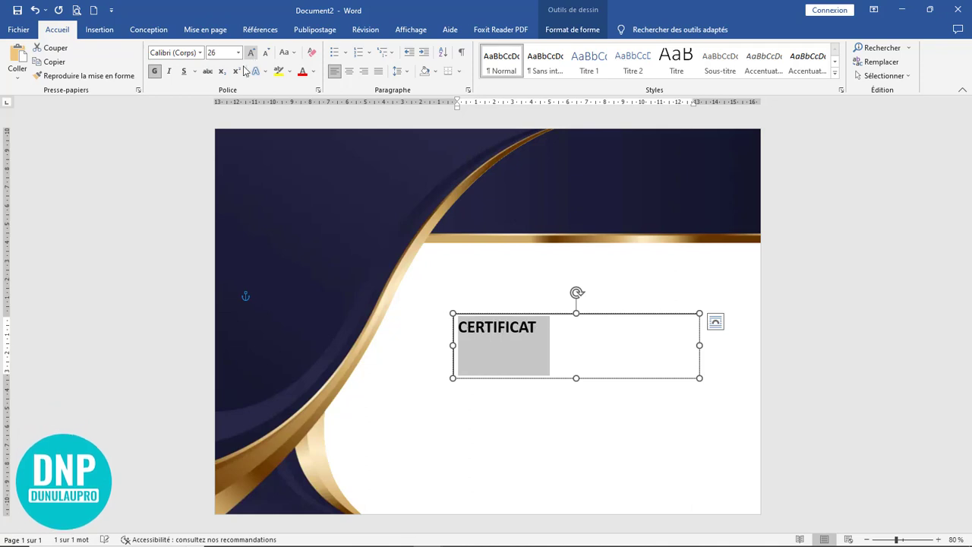
{"action": "left_click", "coordinate": [201, 52]}
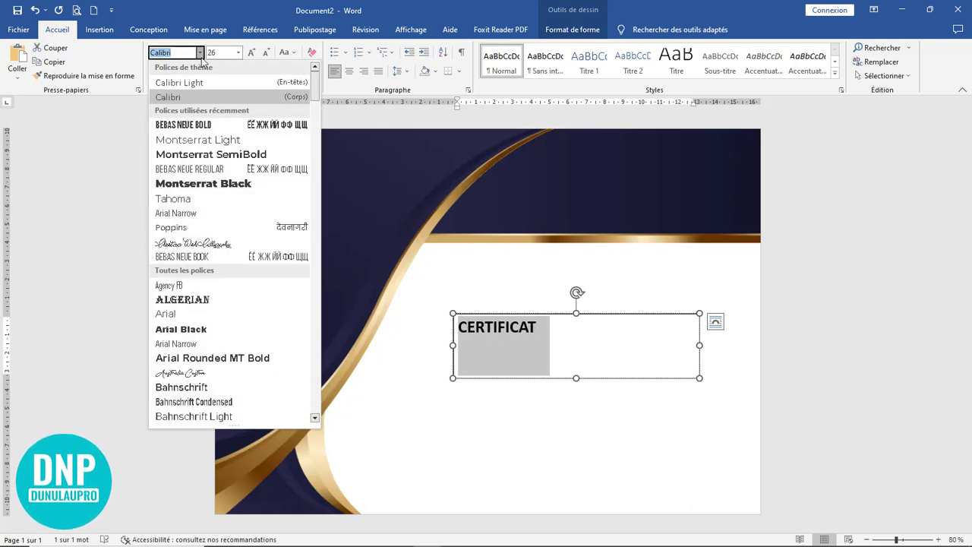
{"action": "left_click", "coordinate": [203, 129]}
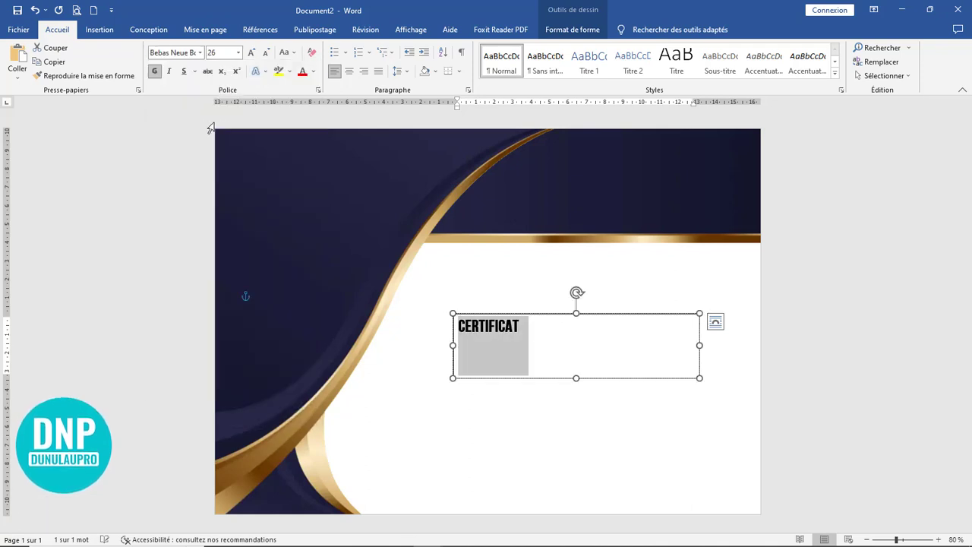
Increase the font size of the CERTIFICAT title to 90 pt.
{"action": "left_click", "coordinate": [253, 52]}
{"action": "left_click", "coordinate": [253, 52]}
{"action": "left_click", "coordinate": [253, 53]}
{"action": "left_click", "coordinate": [253, 52]}
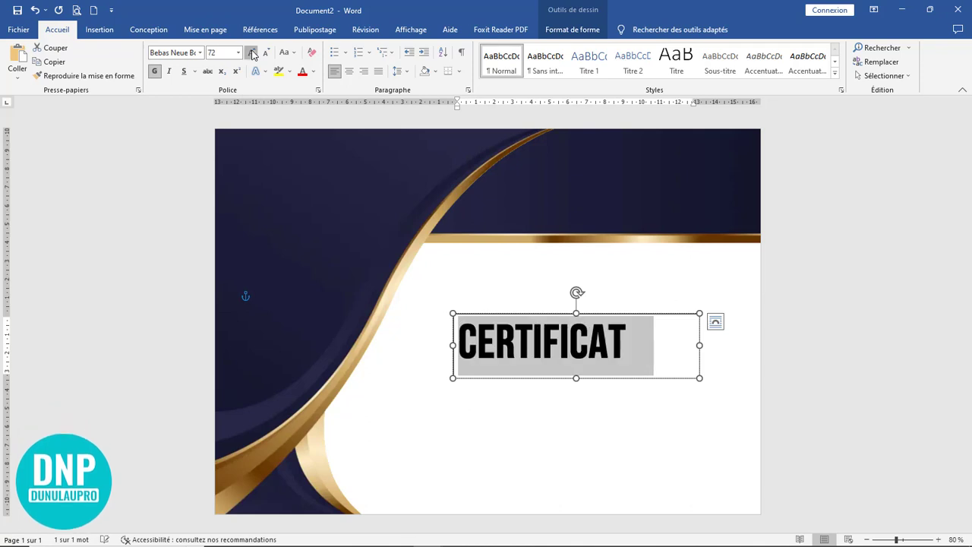
{"action": "left_click", "coordinate": [253, 52]}
{"action": "left_click", "coordinate": [252, 52]}
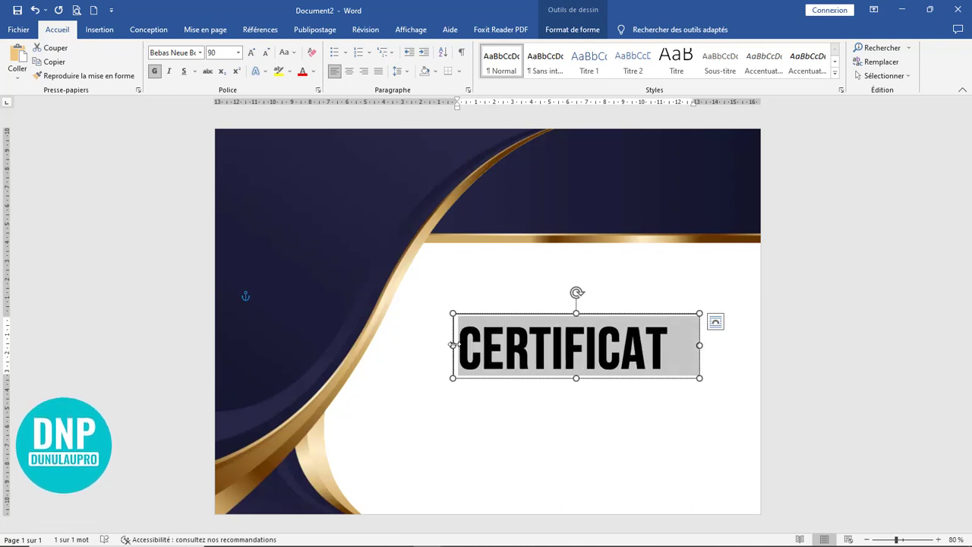
Narrow the title's text box from its left side to about 12.6 cm wide and select the box.
{"action": "left_click_drag", "start_coordinate": [453, 346], "coordinate": [381, 345]}
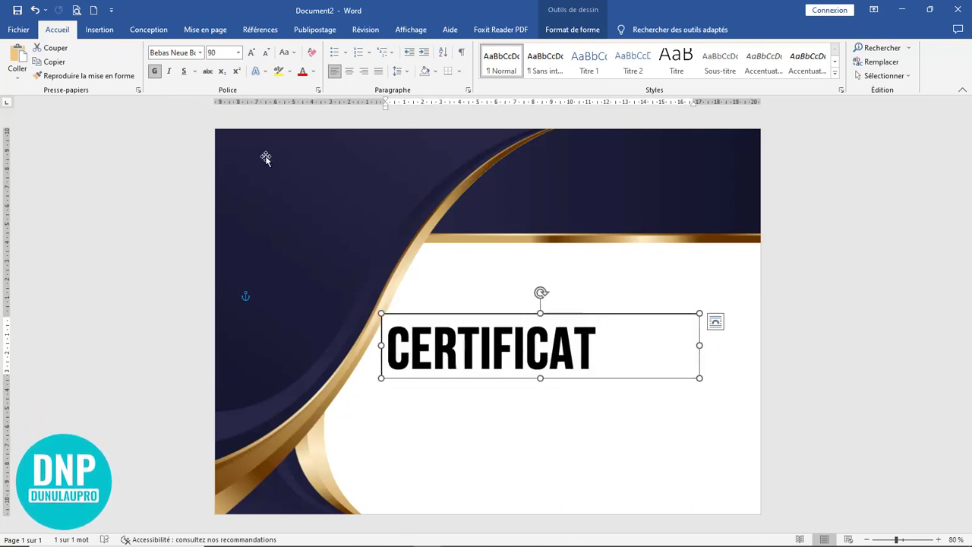
{"action": "key", "text": "ctrl+z"}
{"action": "left_click", "coordinate": [607, 313]}
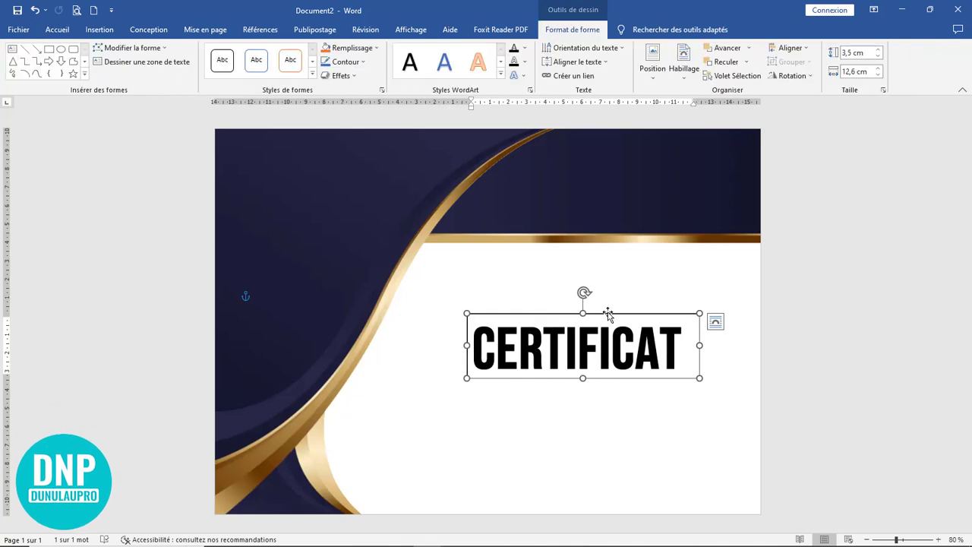
Remove both the fill and the outline from the CERTIFICAT text box.
{"action": "left_click", "coordinate": [357, 49]}
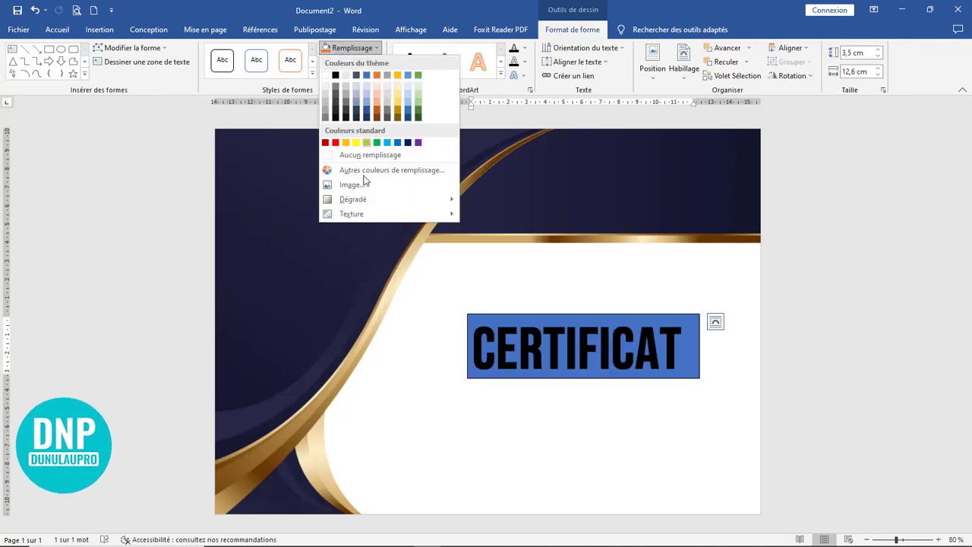
{"action": "left_click", "coordinate": [369, 155]}
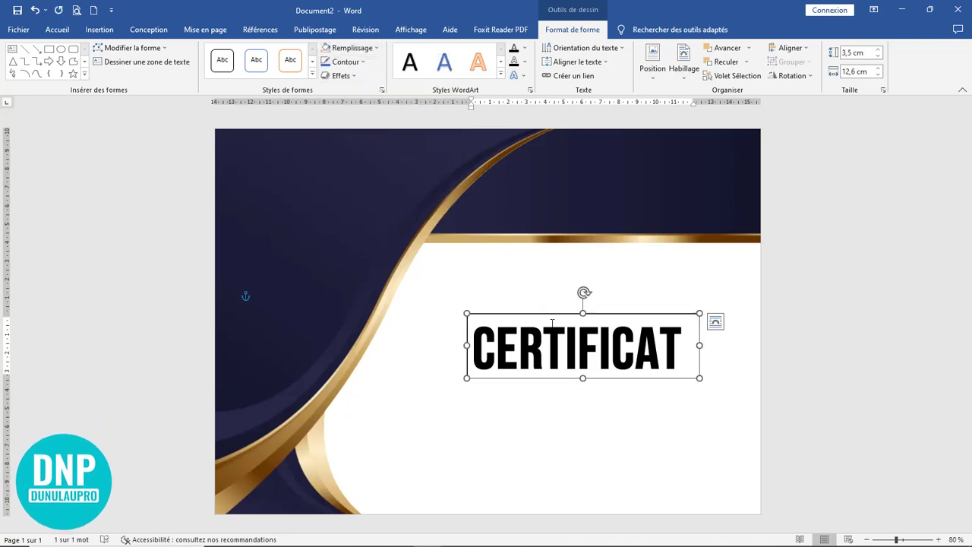
{"action": "left_click", "coordinate": [347, 62]}
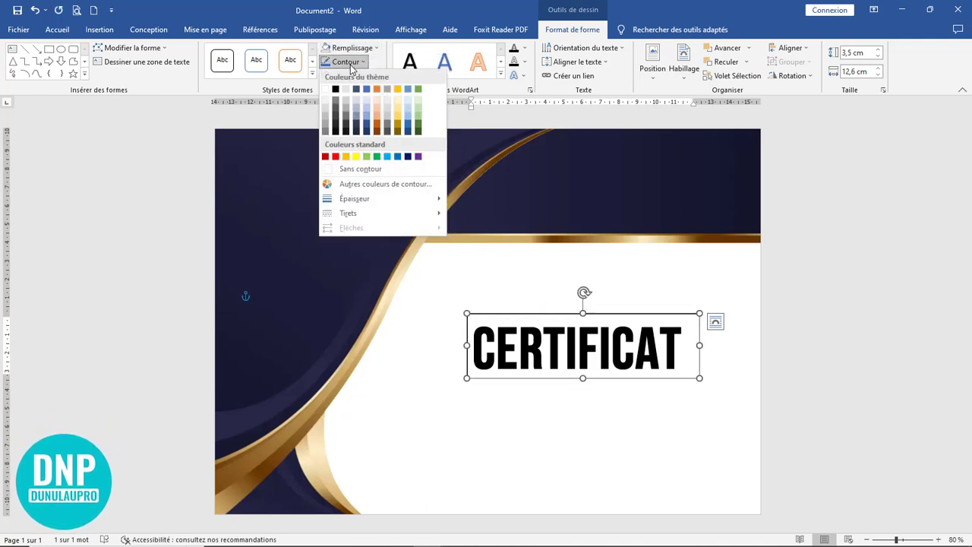
{"action": "left_click", "coordinate": [360, 168]}
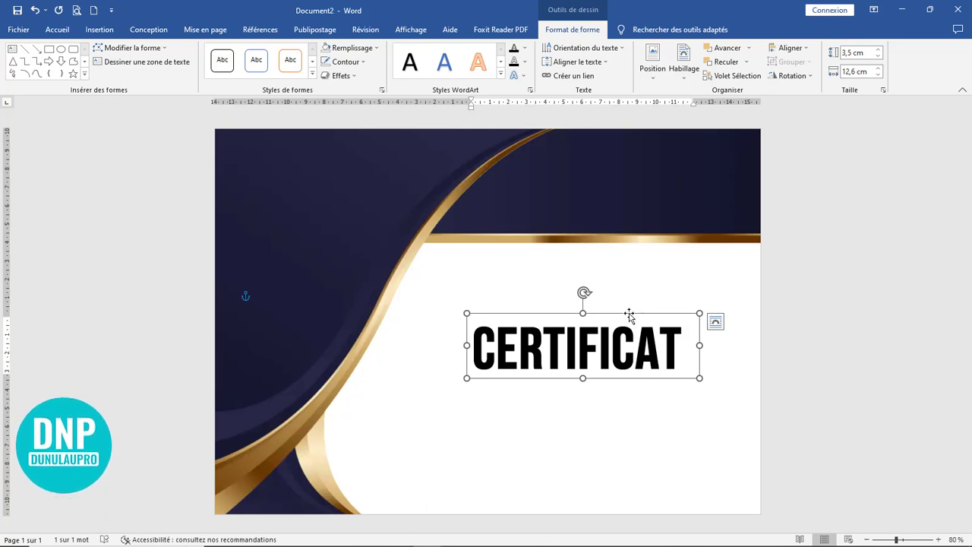
Apply a gradient fill to the CERTIFICAT text.
{"action": "left_click_drag", "start_coordinate": [684, 347], "coordinate": [466, 346]}
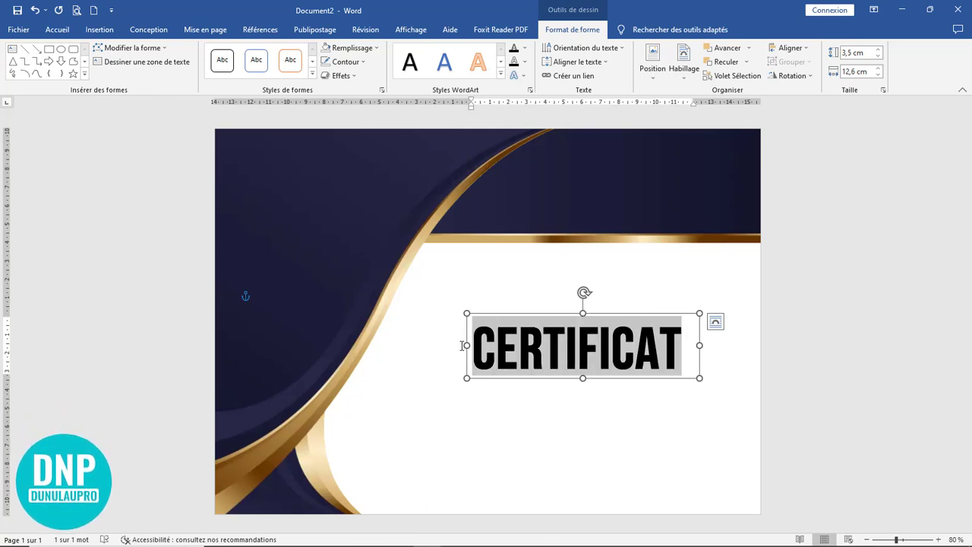
{"action": "left_click", "coordinate": [382, 91]}
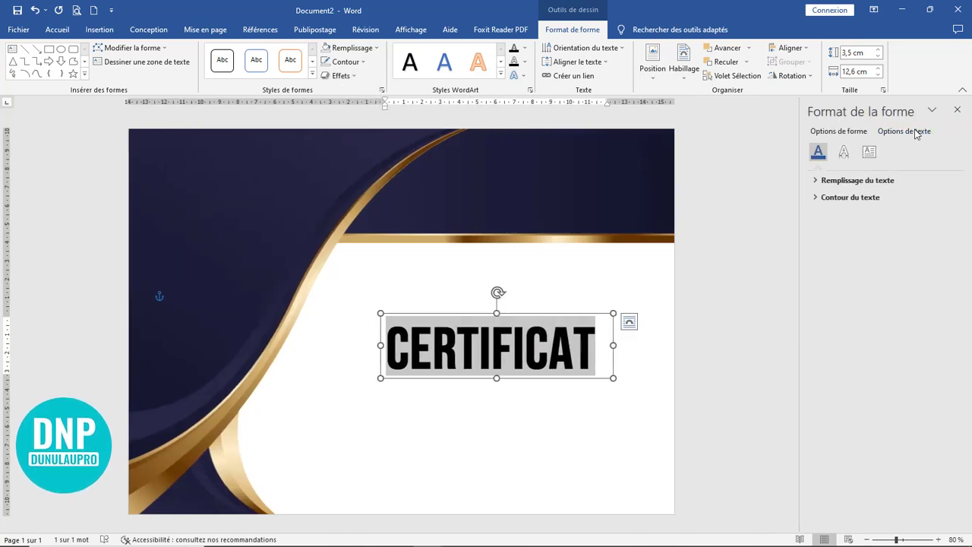
{"action": "left_click", "coordinate": [824, 182]}
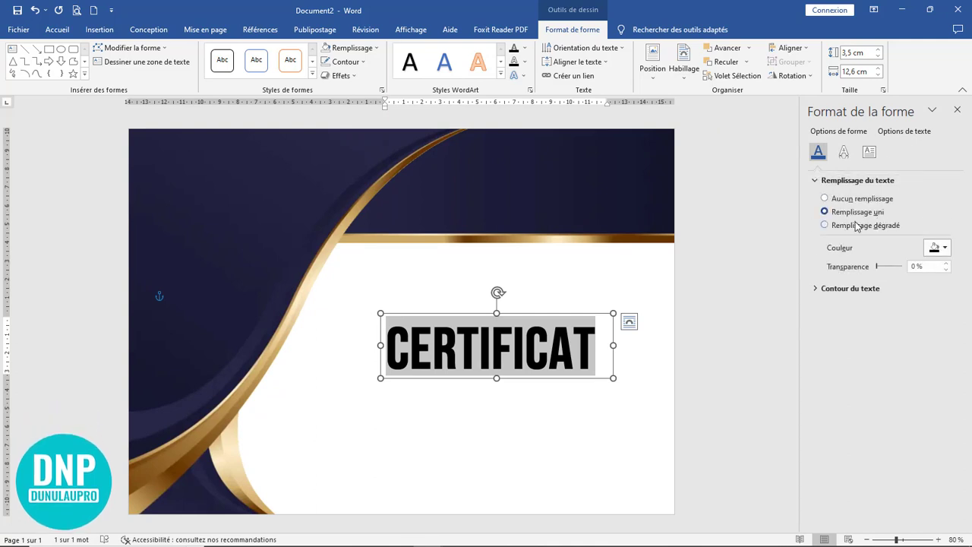
{"action": "left_click", "coordinate": [841, 226]}
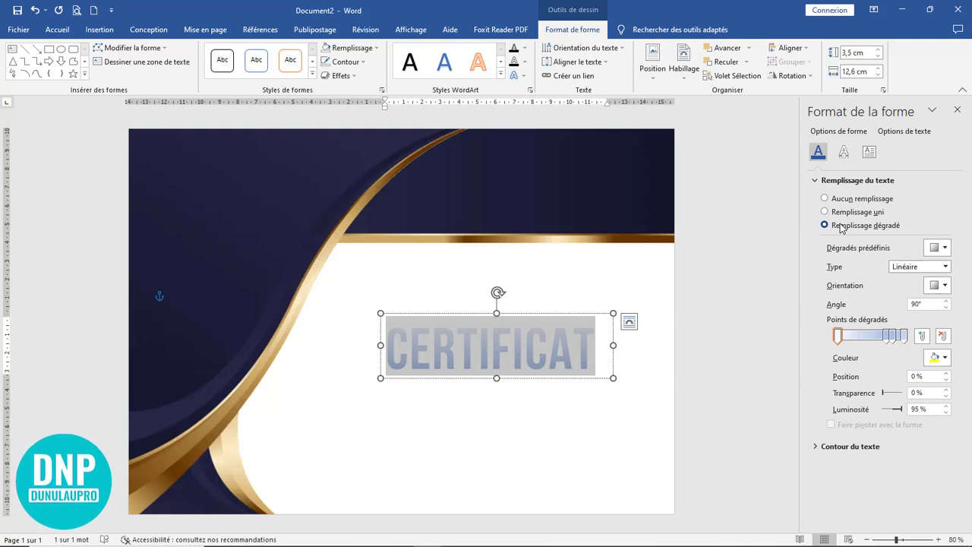
Delete the two middle stops of the text gradient and set its first stop to the theme gold at -25 % brightness.
{"action": "left_click", "coordinate": [943, 358]}
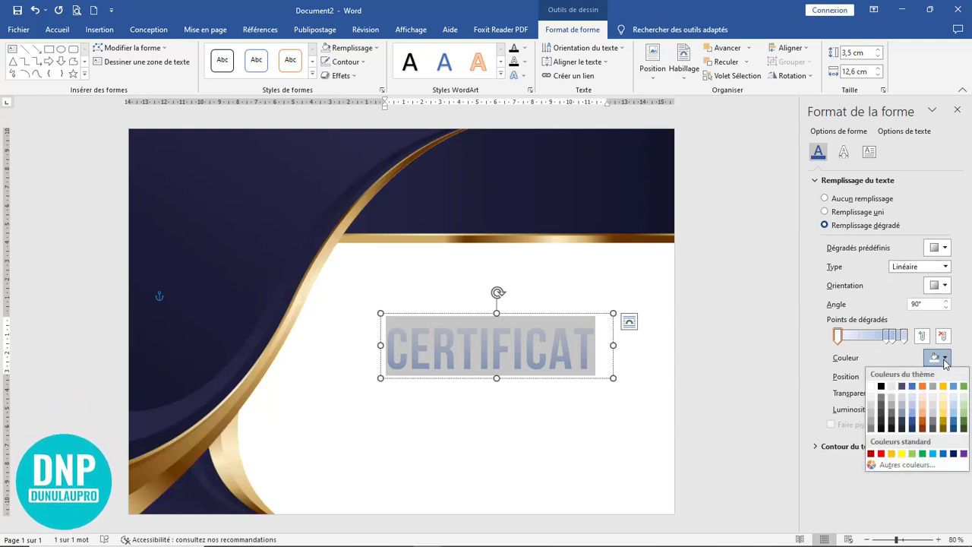
{"action": "left_click", "coordinate": [943, 430]}
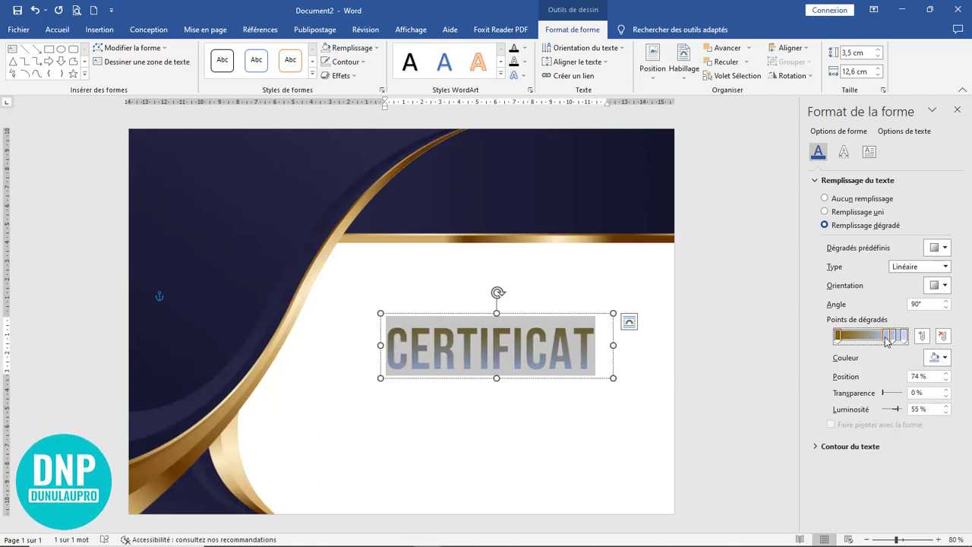
{"action": "left_click", "coordinate": [941, 336]}
{"action": "left_click", "coordinate": [943, 335]}
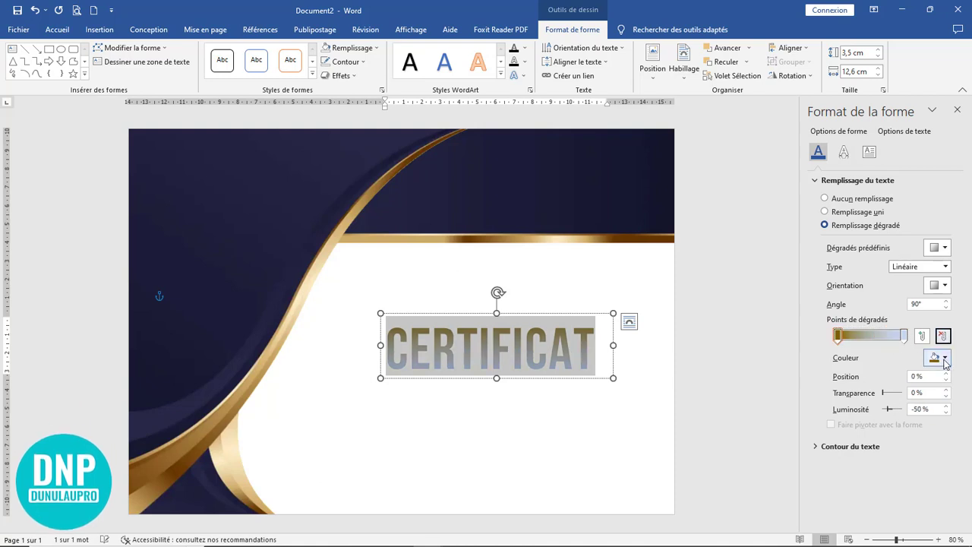
{"action": "left_click", "coordinate": [941, 357]}
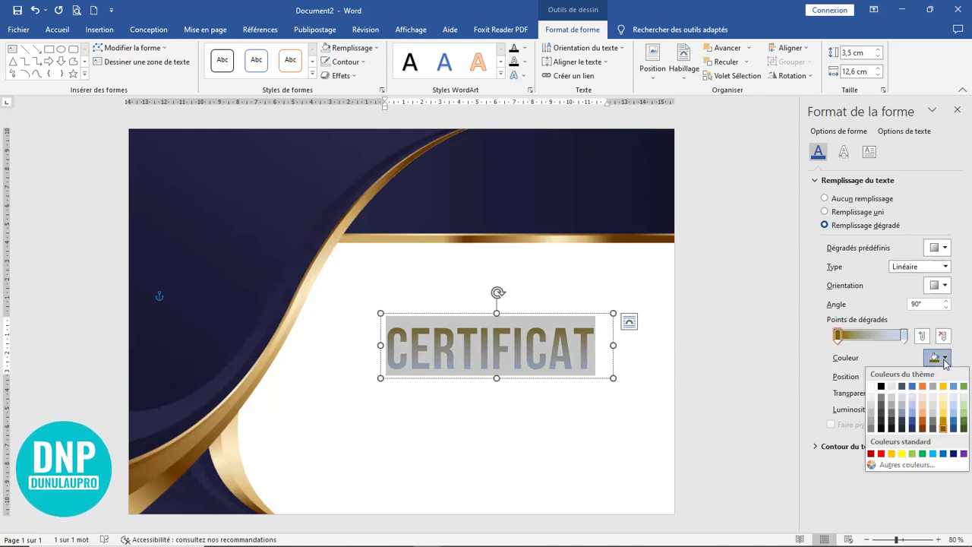
{"action": "left_click", "coordinate": [944, 422]}
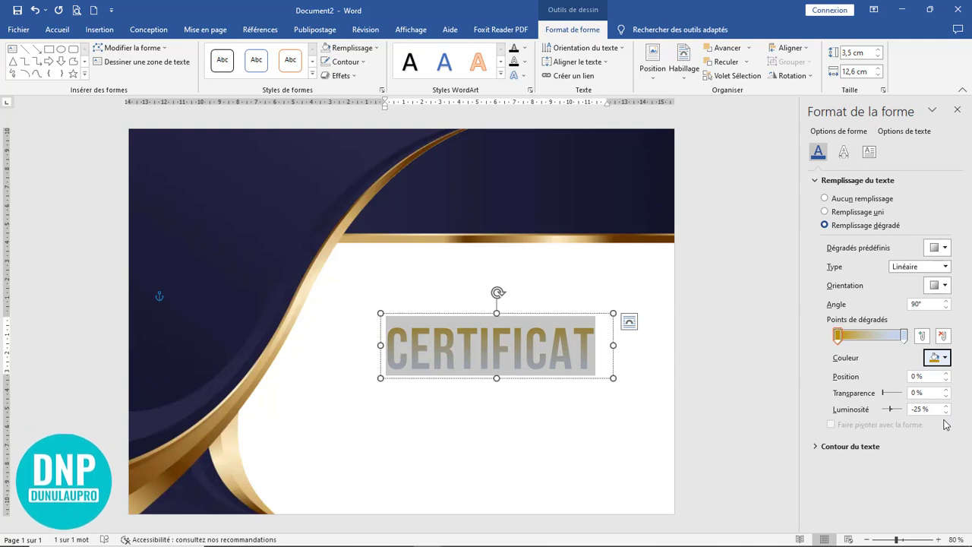
Set the last stop of the text gradient to the theme gold at -50 % brightness.
{"action": "left_click", "coordinate": [902, 336]}
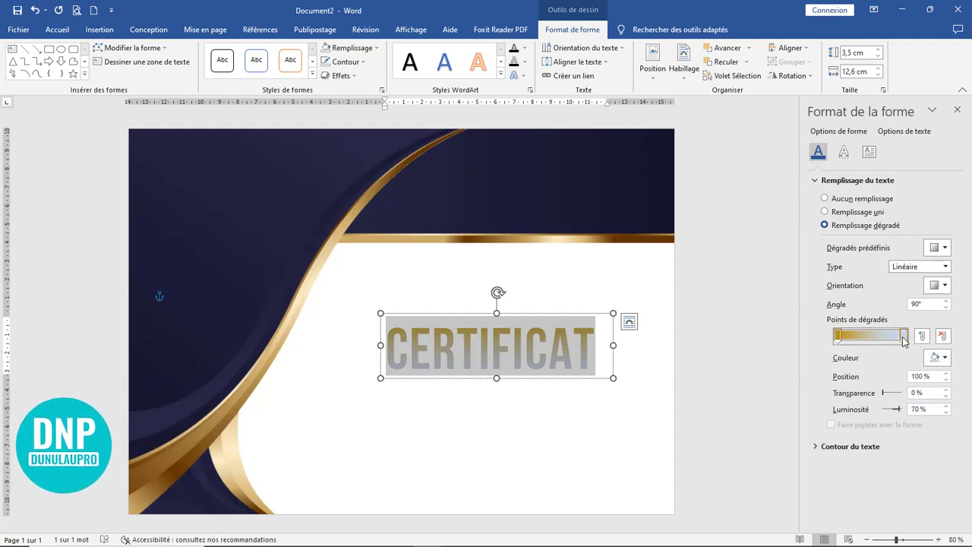
{"action": "left_click", "coordinate": [944, 358]}
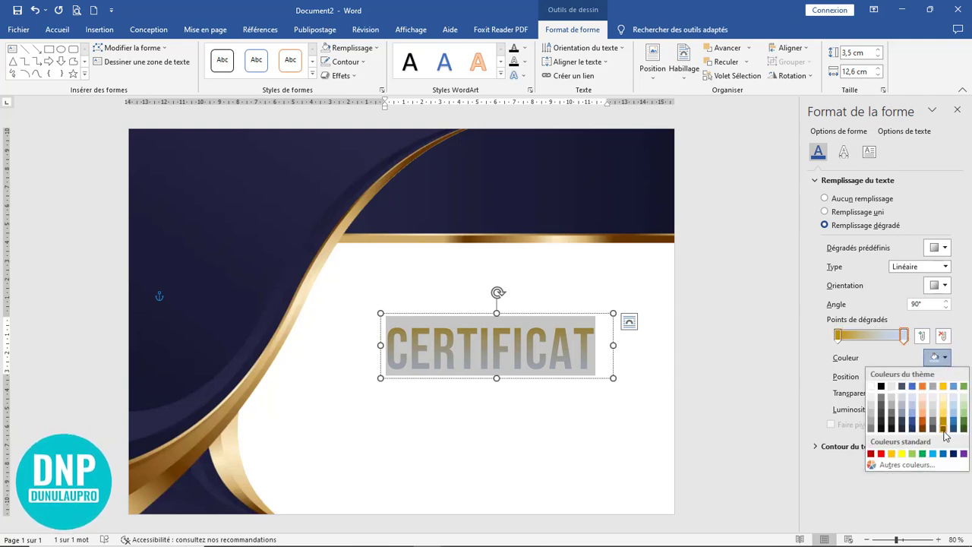
{"action": "left_click", "coordinate": [943, 429]}
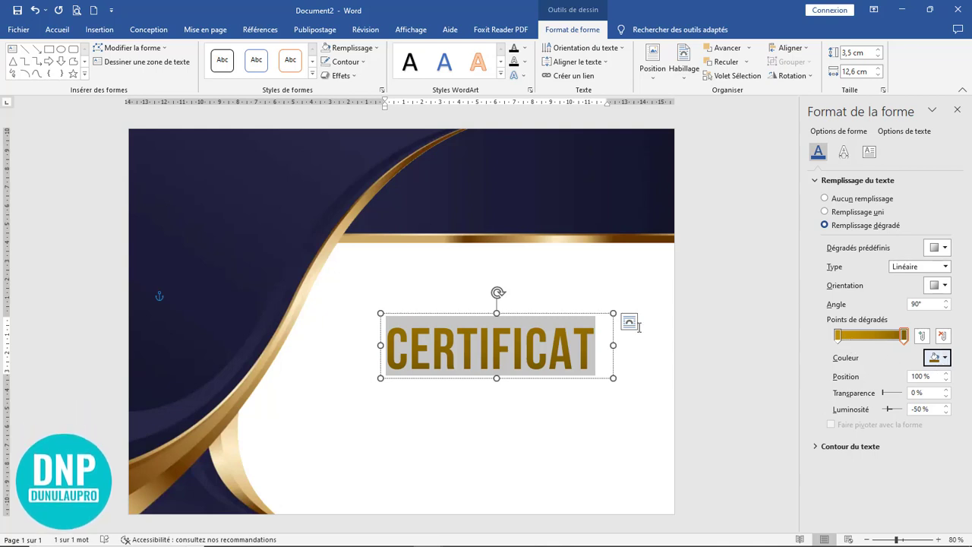
{"action": "left_click", "coordinate": [600, 400]}
Move the CERTIFICAT text box from the white area up into the navy band above the gold line.
{"action": "left_click", "coordinate": [551, 324]}
{"action": "left_click", "coordinate": [551, 314]}
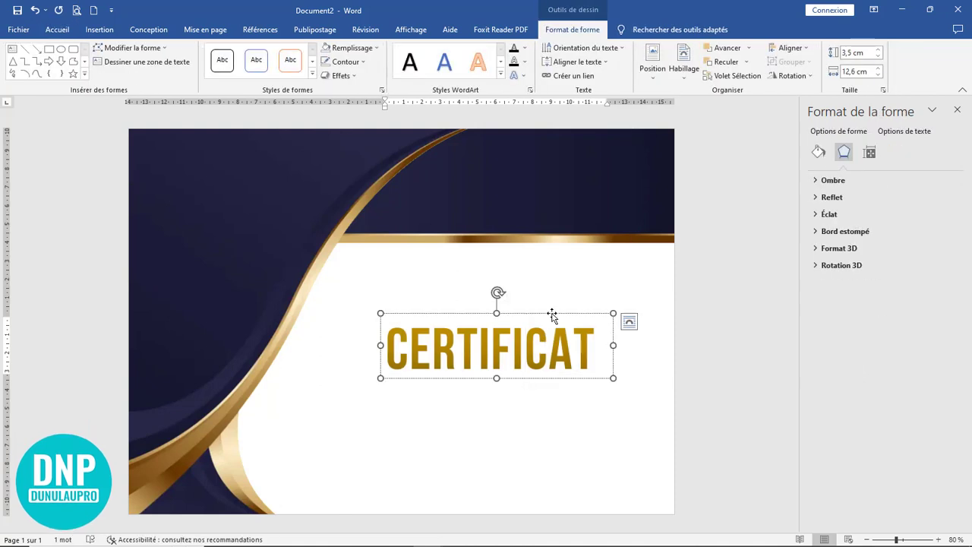
{"action": "left_click_drag", "start_coordinate": [555, 316], "coordinate": [598, 98]}
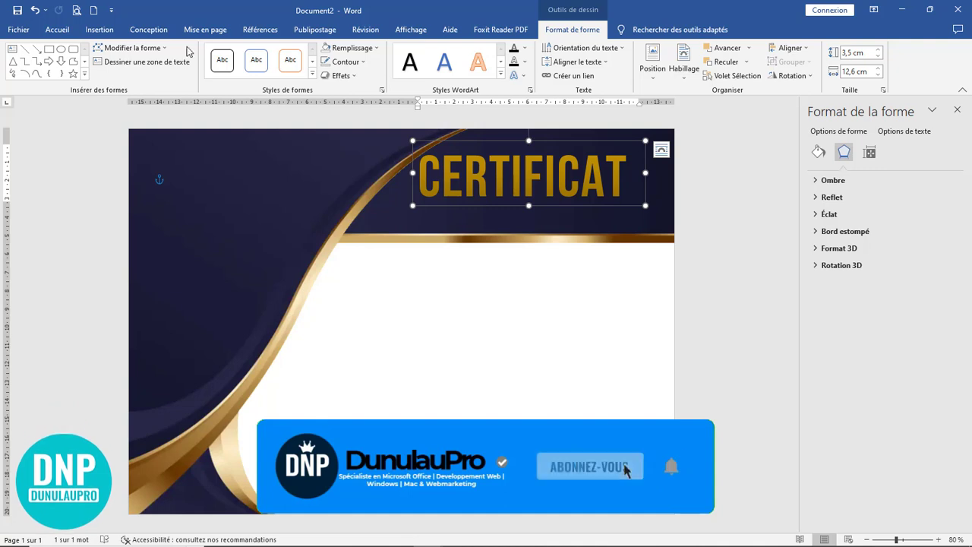
Reduce the CERTIFICAT title to 72 pt and shift its box slightly right and down within the navy band.
{"action": "left_click", "coordinate": [57, 29]}
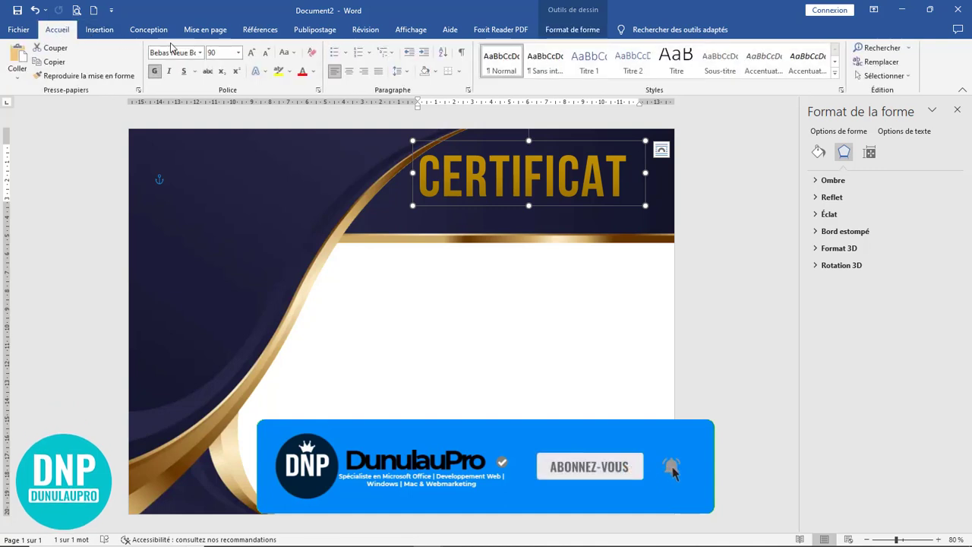
{"action": "left_click", "coordinate": [266, 52]}
{"action": "left_click", "coordinate": [266, 52]}
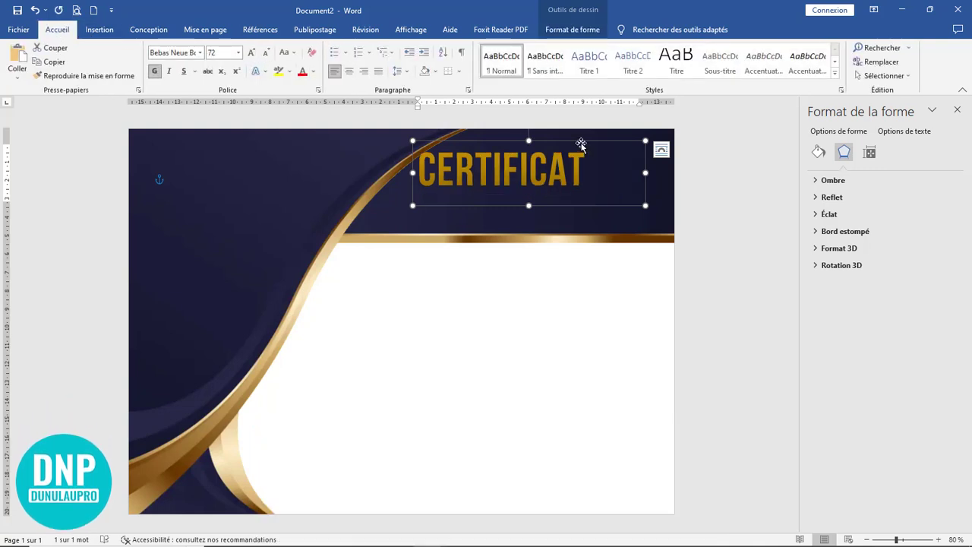
{"action": "left_click_drag", "start_coordinate": [581, 143], "coordinate": [603, 154]}
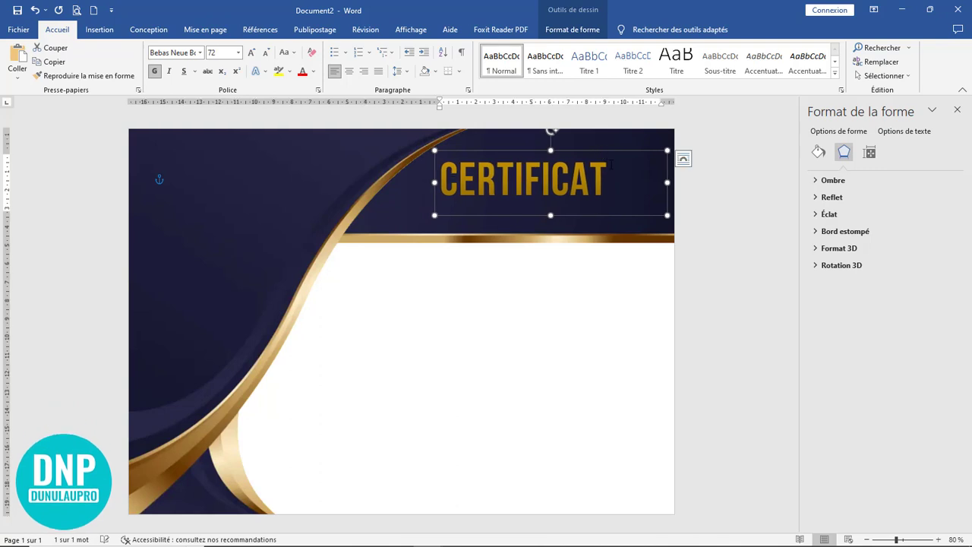
{"action": "left_click", "coordinate": [749, 270]}
Duplicate the CERTIFICAT text box into the white area and replace the copy's text with D’APPRECIATION.
{"action": "left_click", "coordinate": [570, 209]}
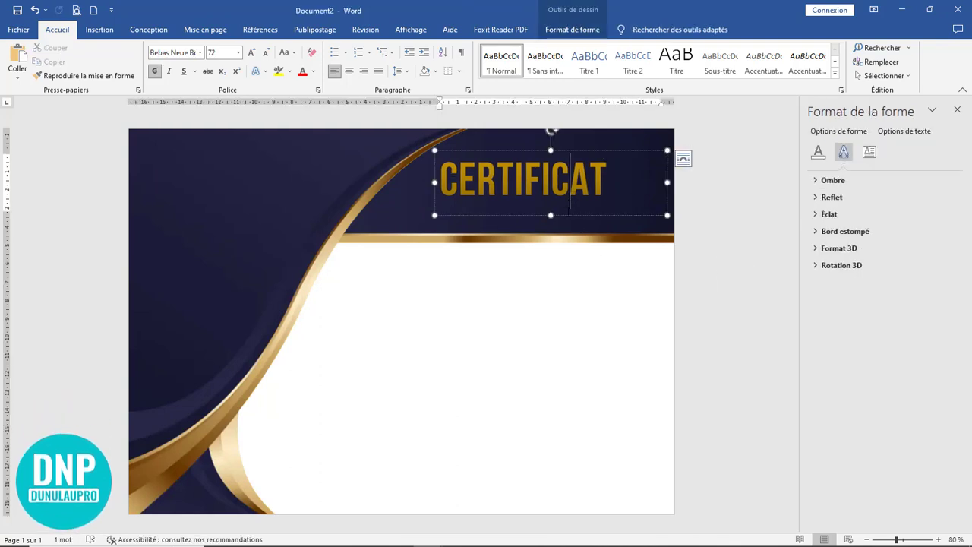
{"action": "left_click_drag", "start_coordinate": [571, 230], "coordinate": [405, 332]}
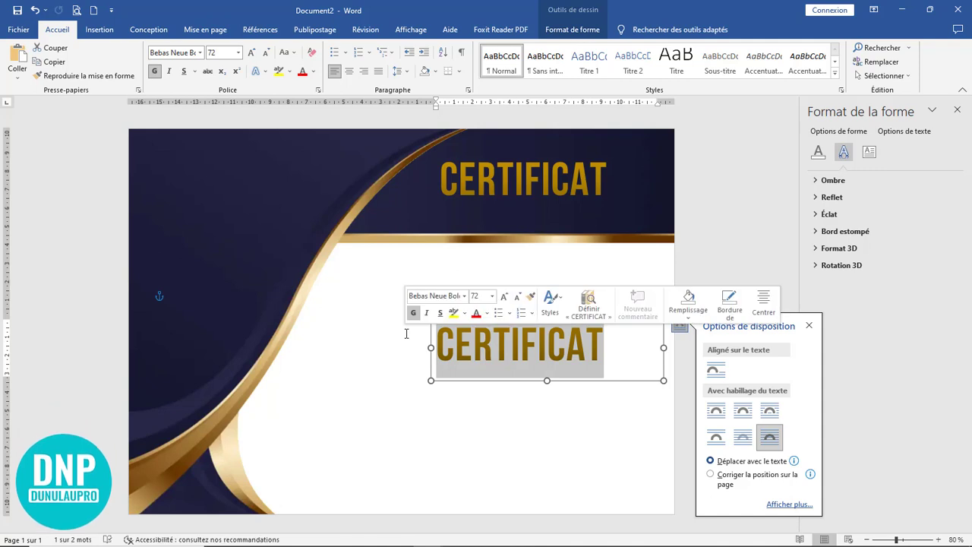
{"action": "type", "text": "D"}
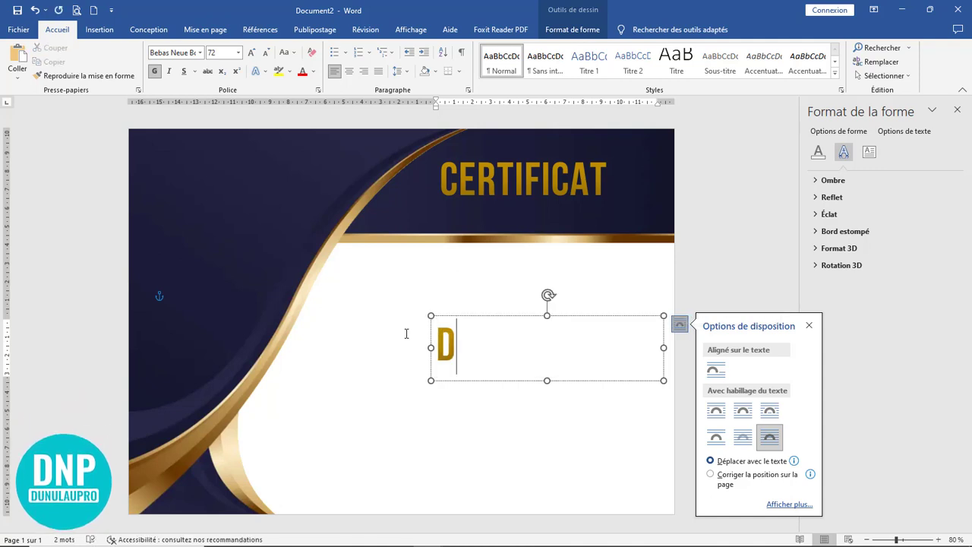
{"action": "type", "text": "'"}
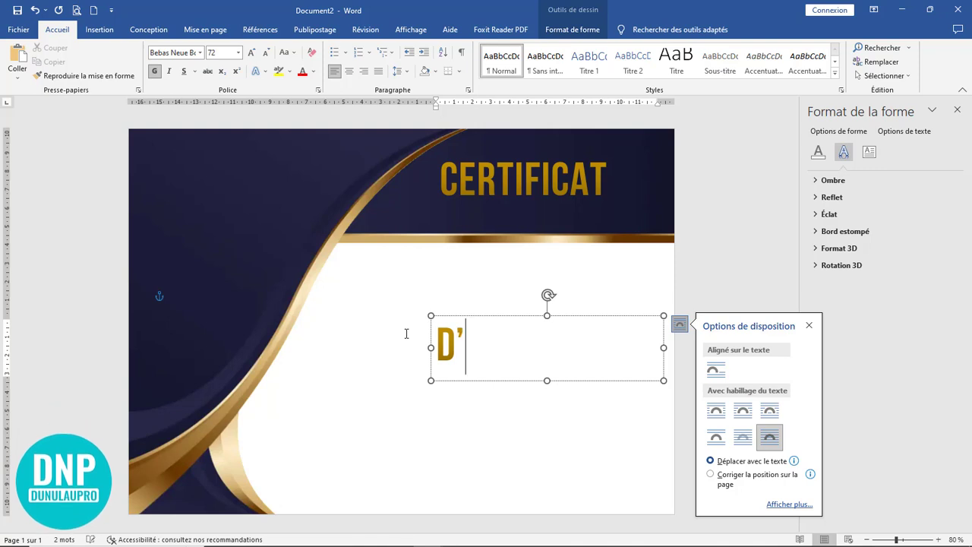
{"action": "type", "text": "A"}
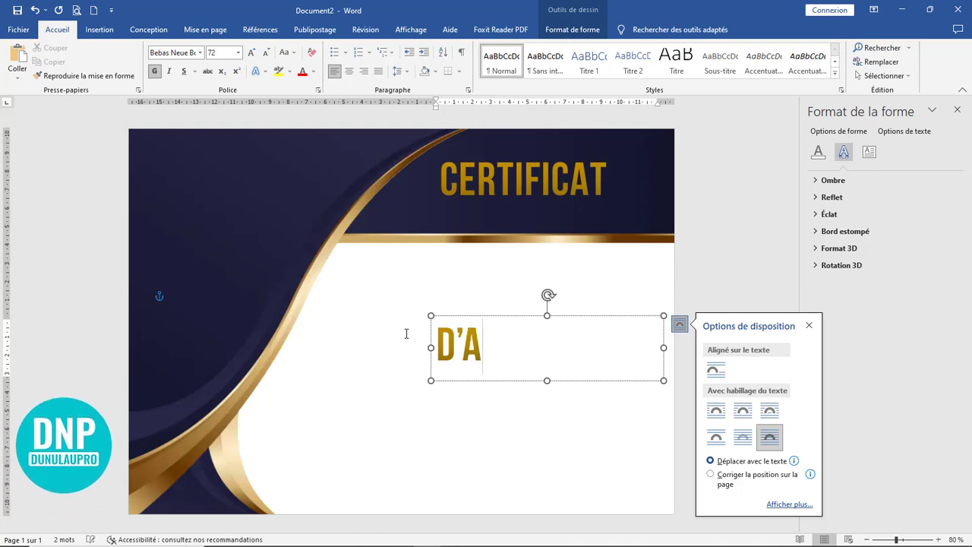
{"action": "type", "text": "PPREC"}
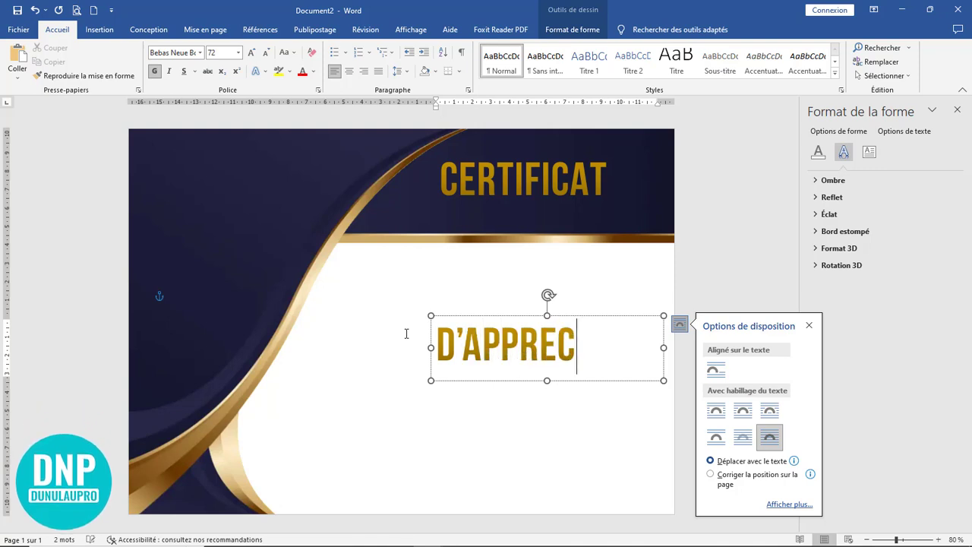
{"action": "type", "text": "IATIO"}
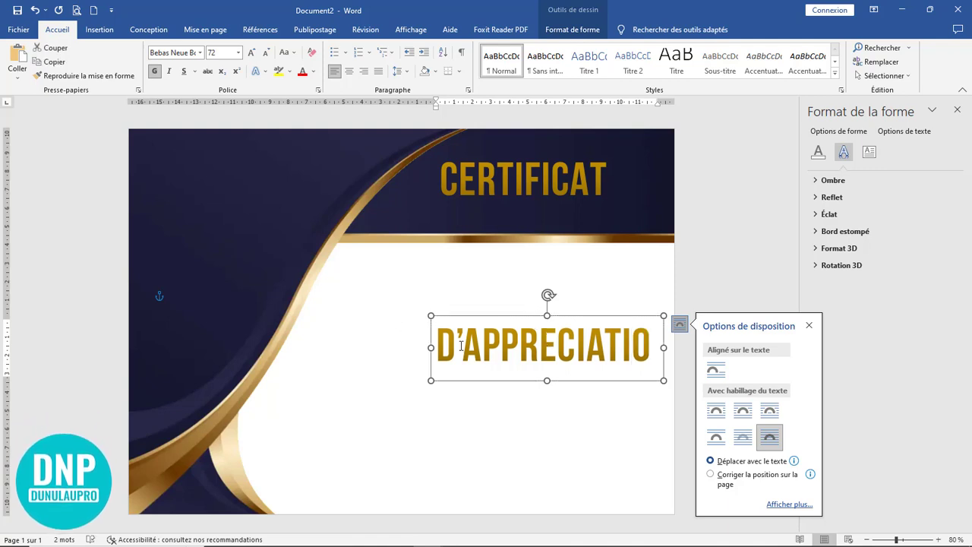
Resize the D’APPRECIATION text box to about 16.13 cm wide and one text line high, and reduce its text to 36 pt.
{"action": "left_click_drag", "start_coordinate": [430, 348], "coordinate": [368, 352]}
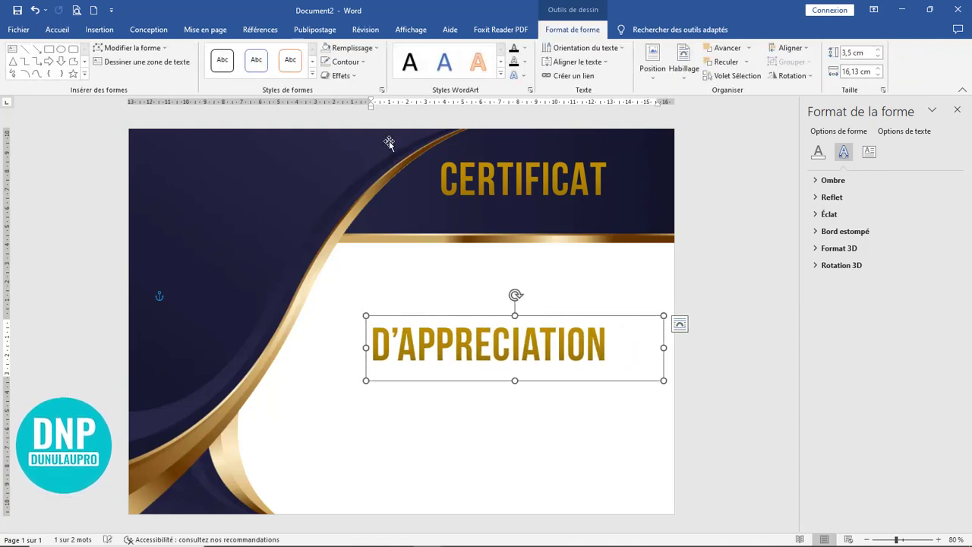
{"action": "left_click", "coordinate": [58, 29]}
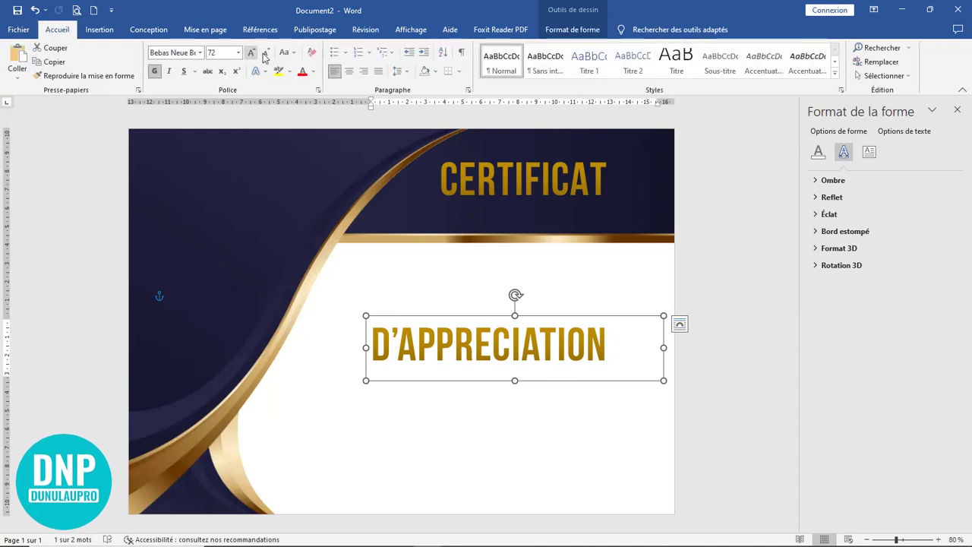
{"action": "left_click", "coordinate": [265, 54]}
{"action": "left_click", "coordinate": [266, 53]}
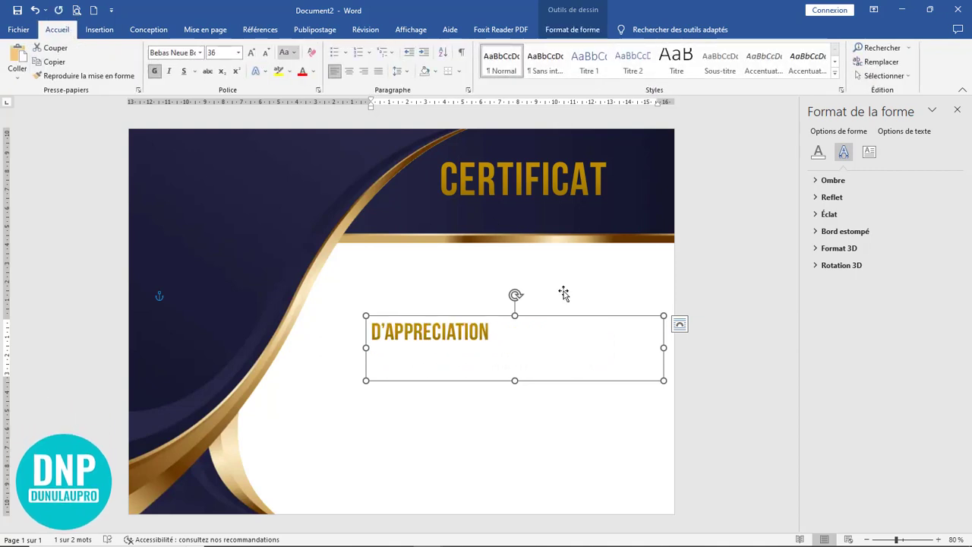
{"action": "left_click_drag", "start_coordinate": [514, 380], "coordinate": [514, 348]}
Space out the letters of D’APPRECIATION with single spaces and ignore the repeated-word flag on the second P.
{"action": "left_click", "coordinate": [388, 331]}
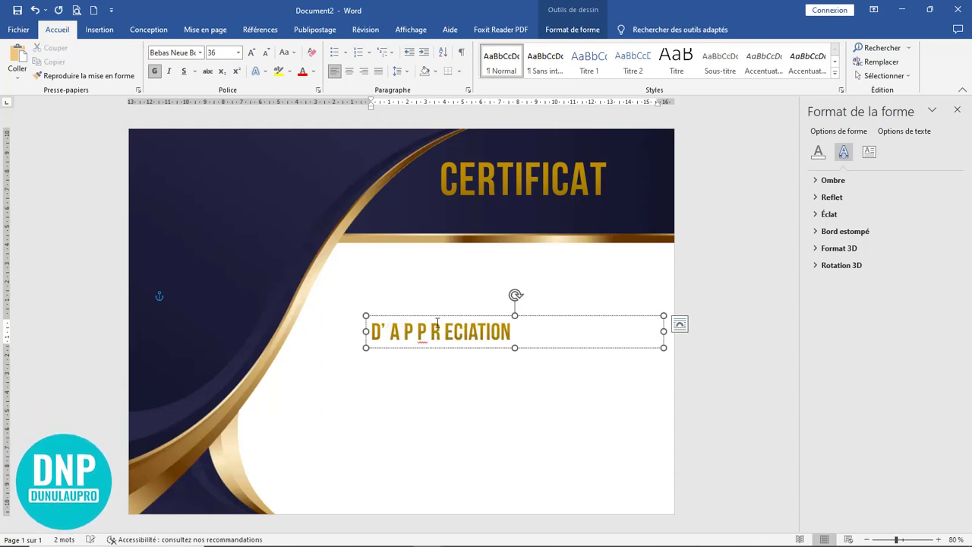
{"action": "key", "text": "space"}
{"action": "key", "text": "Right"}
{"action": "key", "text": "space"}
{"action": "key", "text": "Right"}
{"action": "key", "text": "space"}
{"action": "key", "text": "Right"}
{"action": "key", "text": "space"}
{"action": "key", "text": "Right"}
{"action": "key", "text": "space"}
{"action": "key", "text": "Right"}
{"action": "key", "text": "space"}
{"action": "key", "text": "Right"}
{"action": "key", "text": "space"}
{"action": "key", "text": "Right"}
{"action": "key", "text": "space"}
{"action": "key", "text": "Right"}
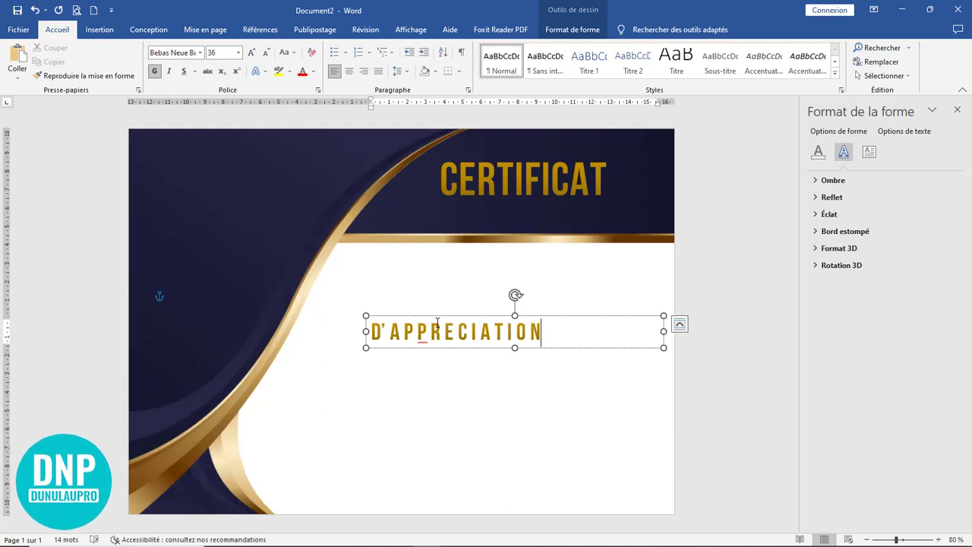
{"action": "right_click", "coordinate": [422, 347]}
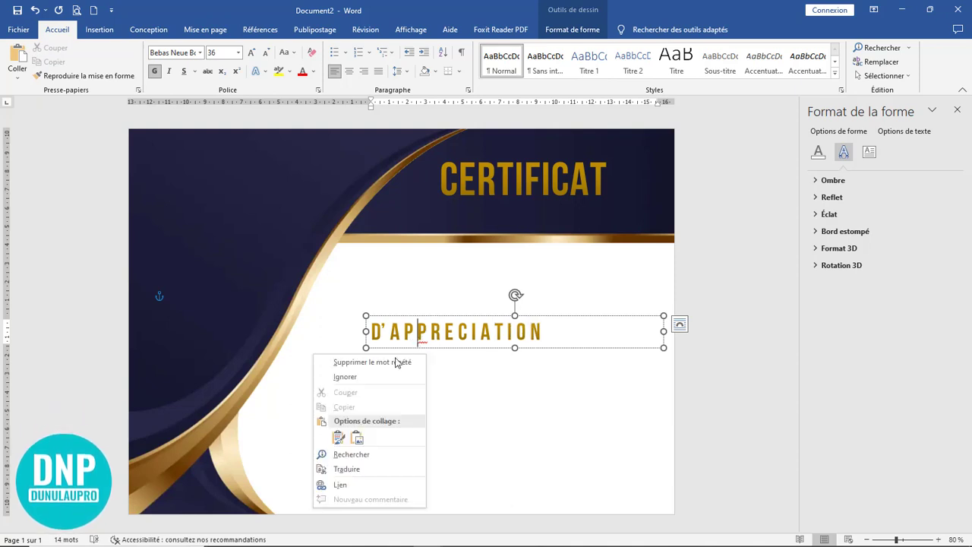
{"action": "left_click", "coordinate": [345, 377]}
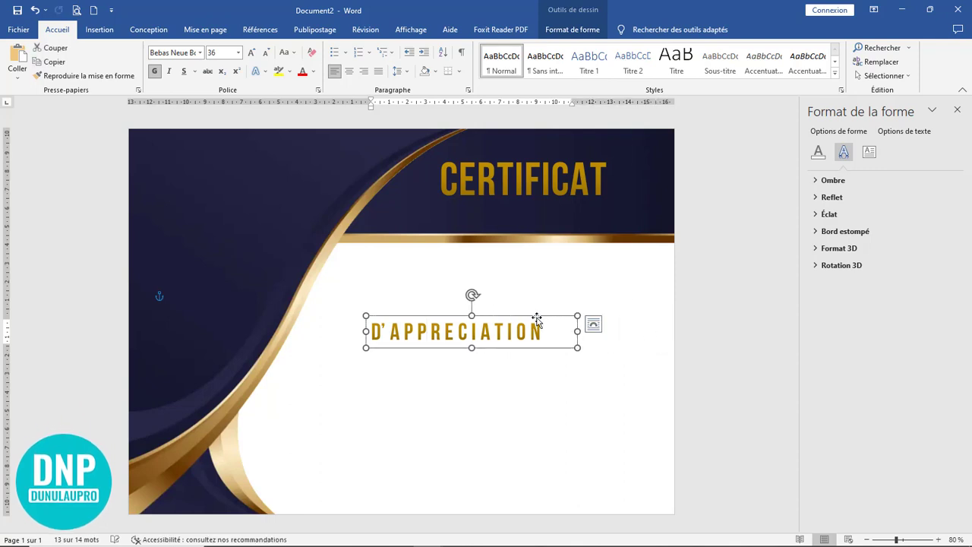
Move the D’APPRECIATION text box into the navy band directly under CERTIFICAT and nudge it right to line up with the title.
{"action": "left_click_drag", "start_coordinate": [537, 317], "coordinate": [603, 198]}
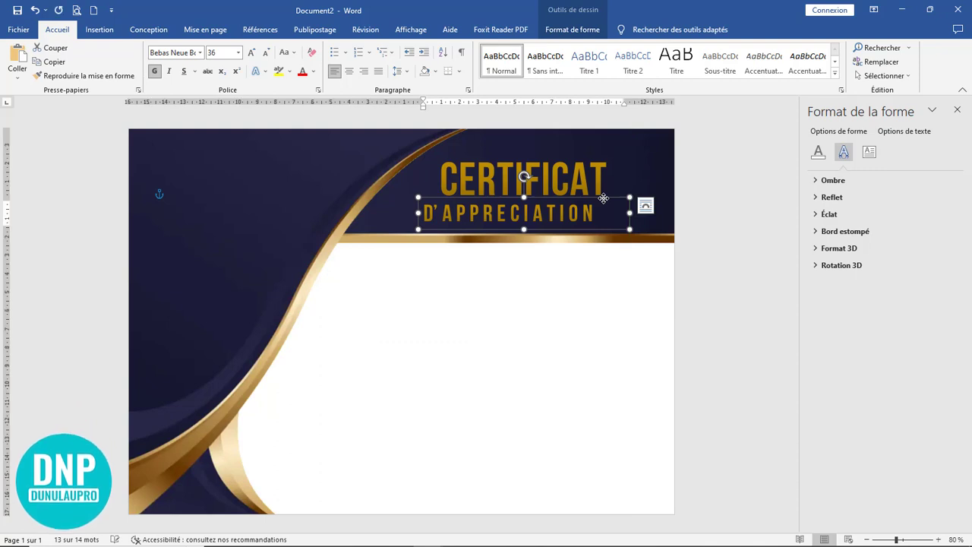
{"action": "key", "text": "Right"}
{"action": "key", "text": "Right"}
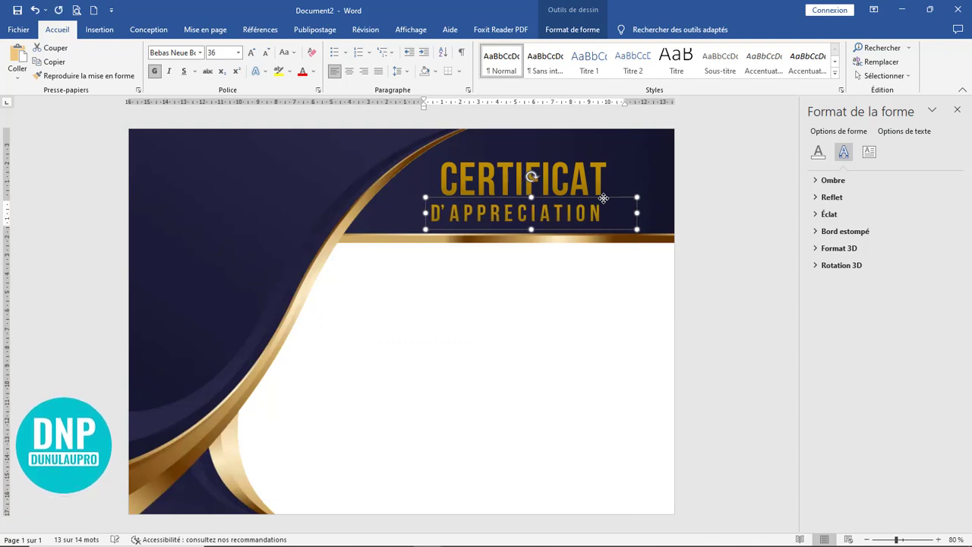
{"action": "left_click", "coordinate": [574, 280]}
{"action": "left_click", "coordinate": [174, 251]}
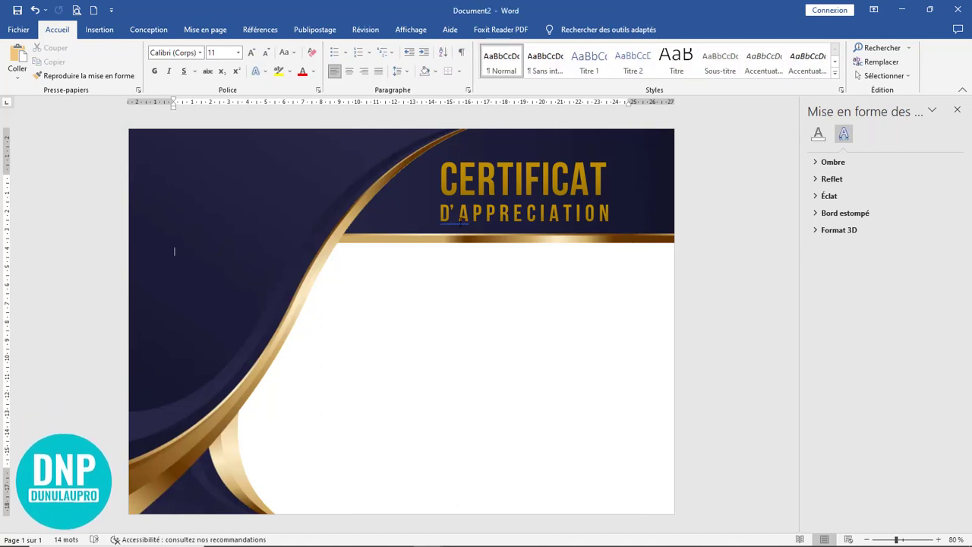
Ignore the grammar and repeated-word flags on the spaced letters of D’APPRECIATION, keeping the space after D’.
{"action": "right_click", "coordinate": [460, 218]}
{"action": "left_click", "coordinate": [426, 245]}
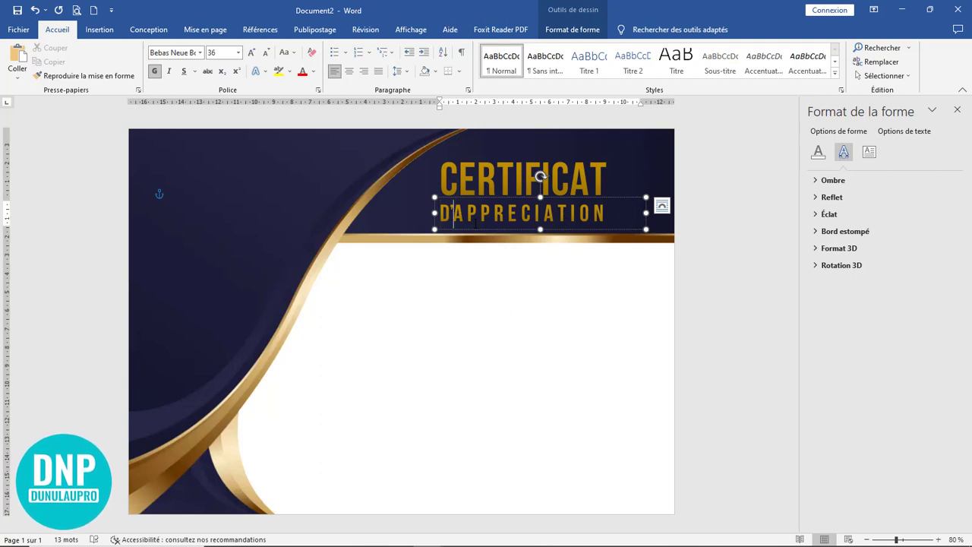
{"action": "right_click", "coordinate": [494, 220]}
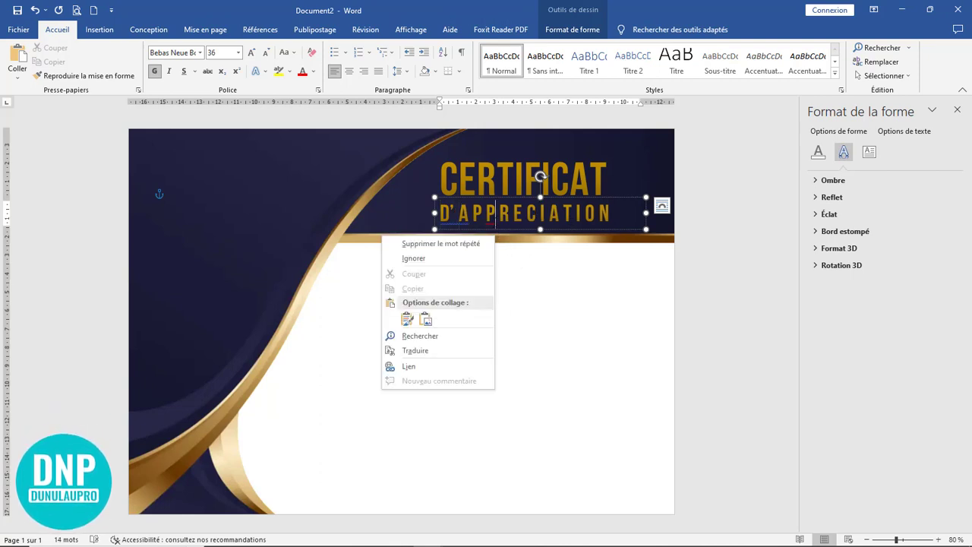
{"action": "left_click", "coordinate": [414, 258]}
{"action": "right_click", "coordinate": [460, 222]}
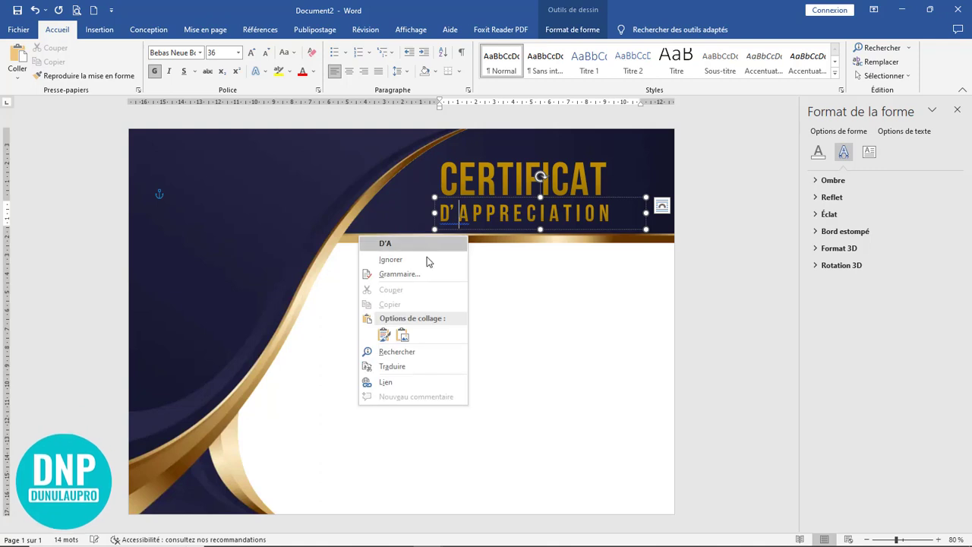
{"action": "left_click", "coordinate": [427, 261]}
{"action": "left_click", "coordinate": [586, 254]}
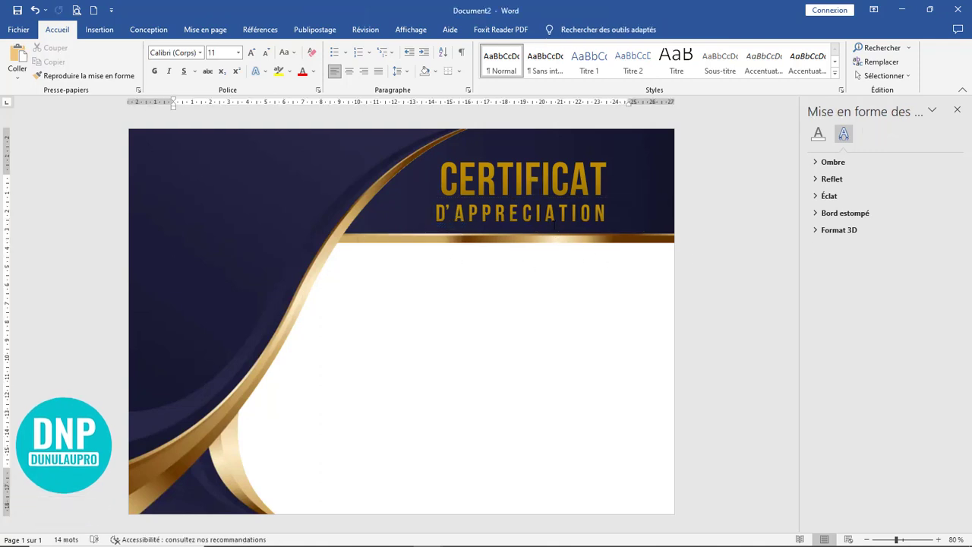
Duplicate the D’APPRECIATION text box into the white area and replace the copy's text with CE CERTIFICAT EST FIÈREMENT ATTRIBUÉ A.
{"action": "left_click", "coordinate": [549, 196]}
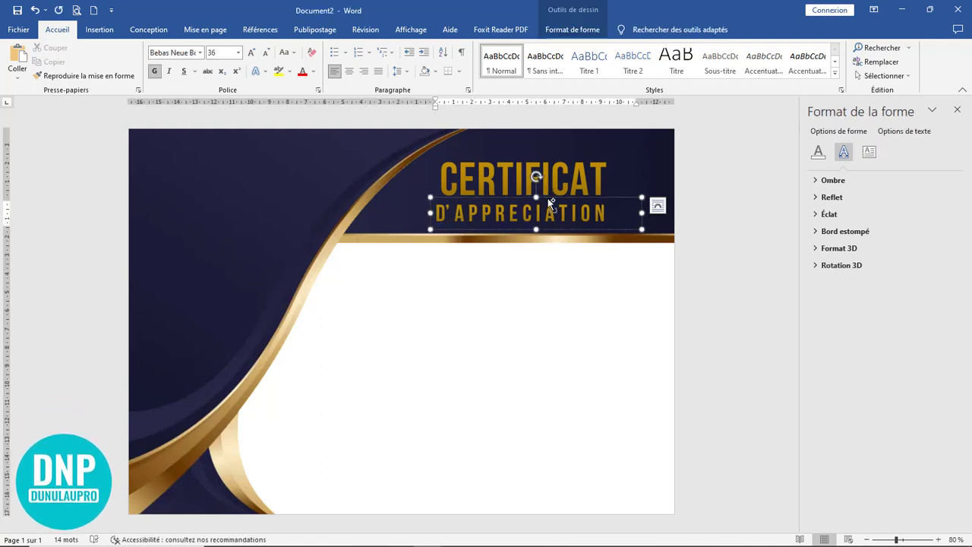
{"action": "left_click_drag", "start_coordinate": [548, 201], "coordinate": [549, 270]}
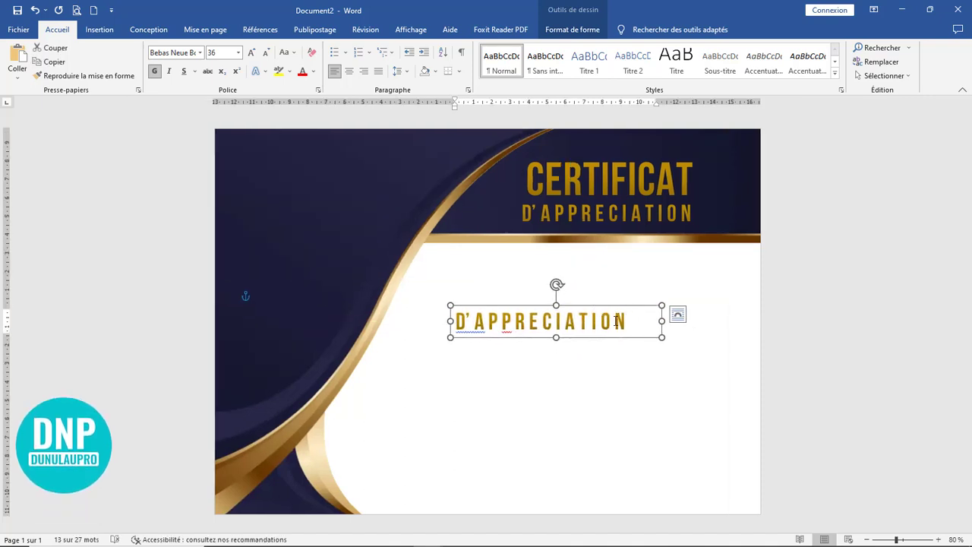
{"action": "left_click_drag", "start_coordinate": [628, 307], "coordinate": [408, 306]}
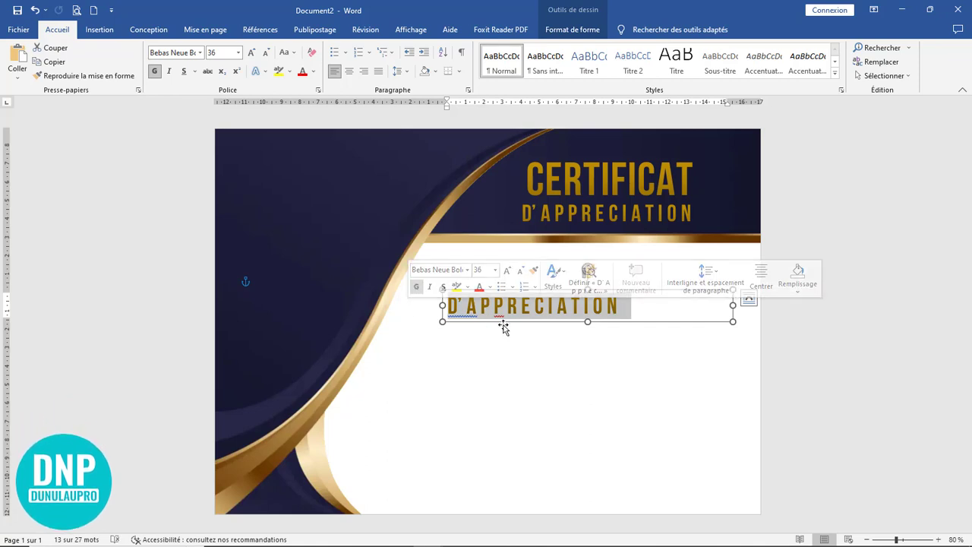
{"action": "type", "text": "CE CERTI"}
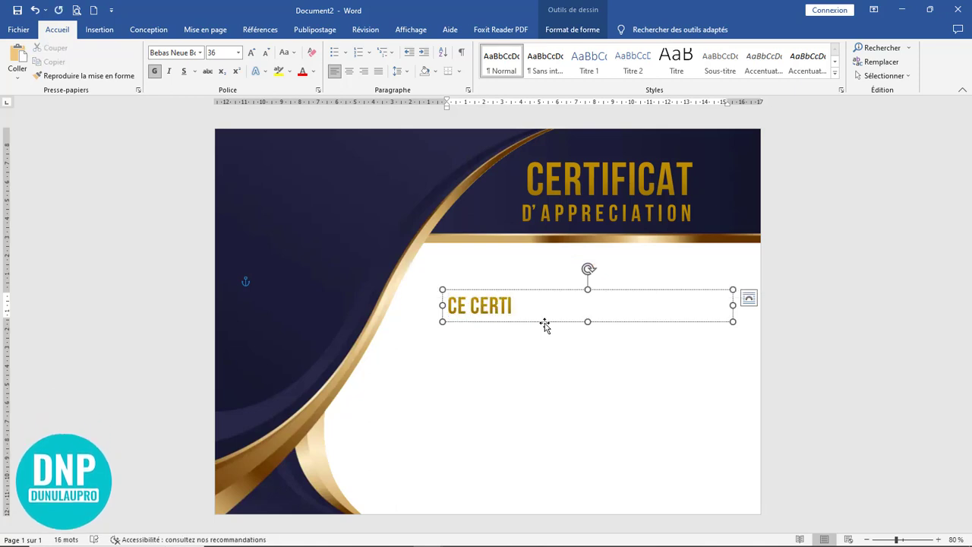
{"action": "type", "text": "FIAT"}
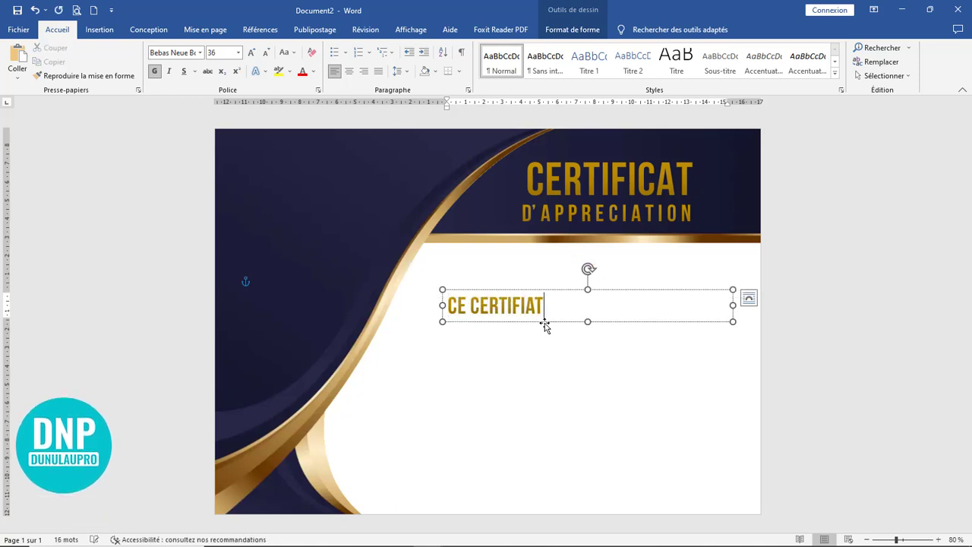
{"action": "key", "text": "BackSpace"}
{"action": "key", "text": "BackSpace"}
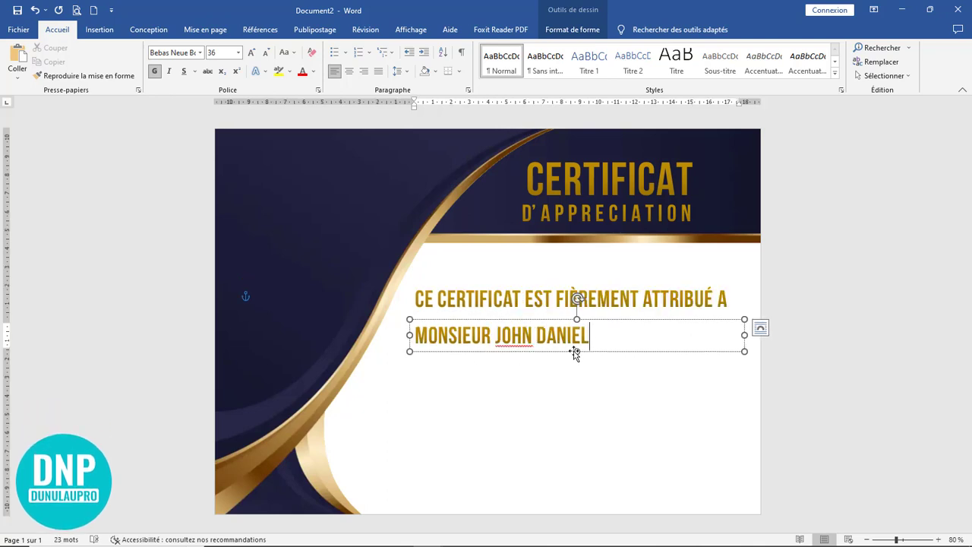
Reduce the CE CERTIFICAT EST FIÈREMENT ATTRIBUÉ A line to 28 pt.
{"action": "left_click_drag", "start_coordinate": [605, 338], "coordinate": [439, 339]}
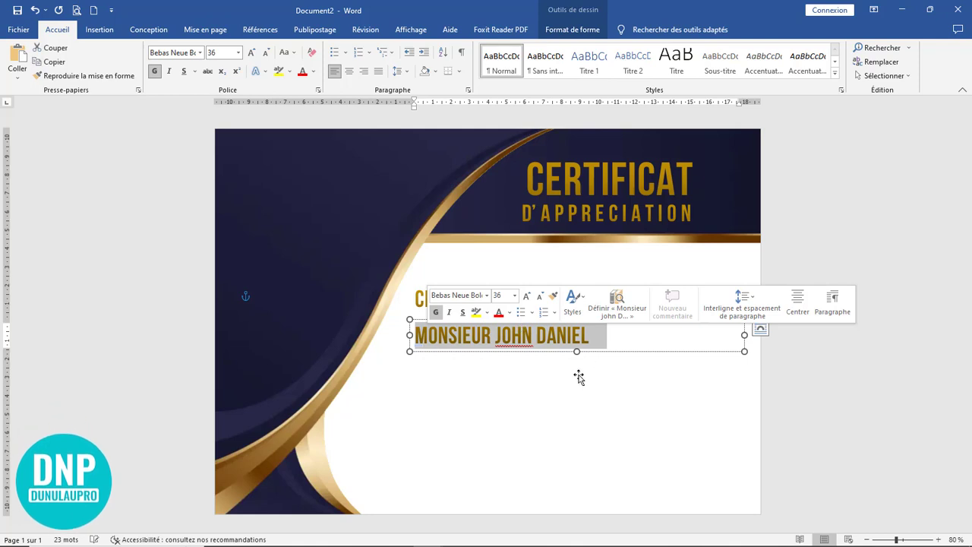
{"action": "left_click", "coordinate": [651, 298]}
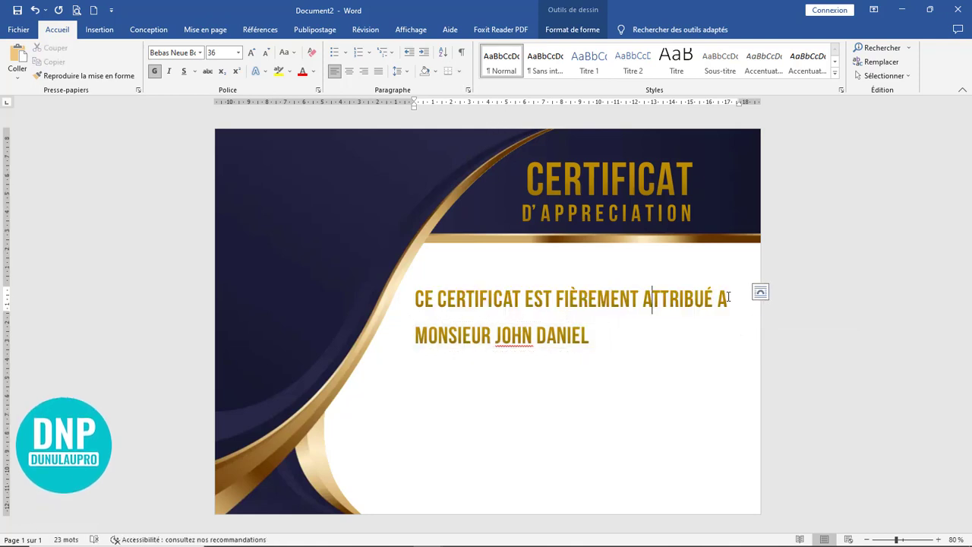
{"action": "left_click_drag", "start_coordinate": [725, 297], "coordinate": [426, 298]}
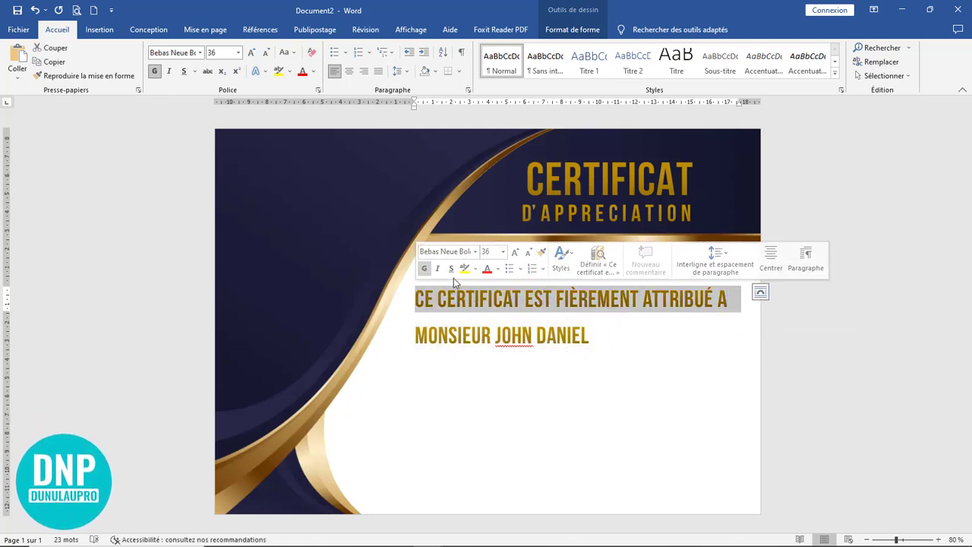
{"action": "left_click", "coordinate": [266, 55]}
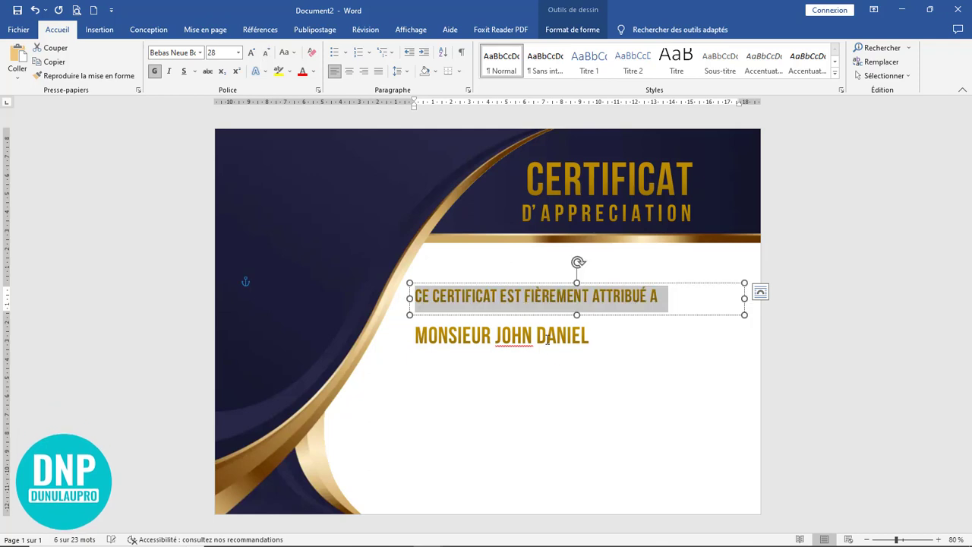
Enlarge the recipient's name line to 72 pt and extend its text box downward and to the left so the full name fits.
{"action": "left_click_drag", "start_coordinate": [603, 336], "coordinate": [416, 335]}
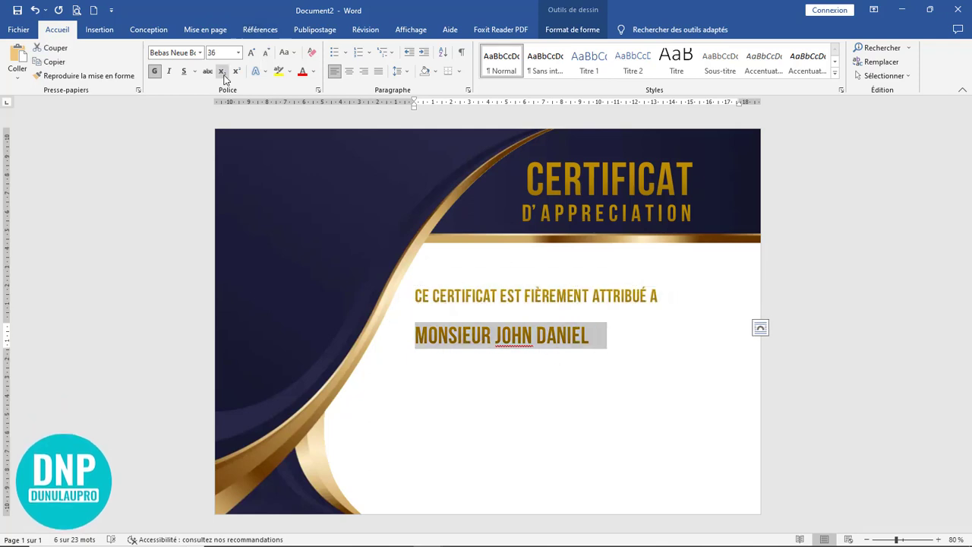
{"action": "left_click", "coordinate": [251, 52]}
{"action": "left_click", "coordinate": [251, 52]}
{"action": "left_click", "coordinate": [251, 53]}
{"action": "left_click", "coordinate": [251, 52]}
{"action": "left_click", "coordinate": [251, 53]}
{"action": "left_click", "coordinate": [251, 52]}
{"action": "left_click", "coordinate": [251, 52]}
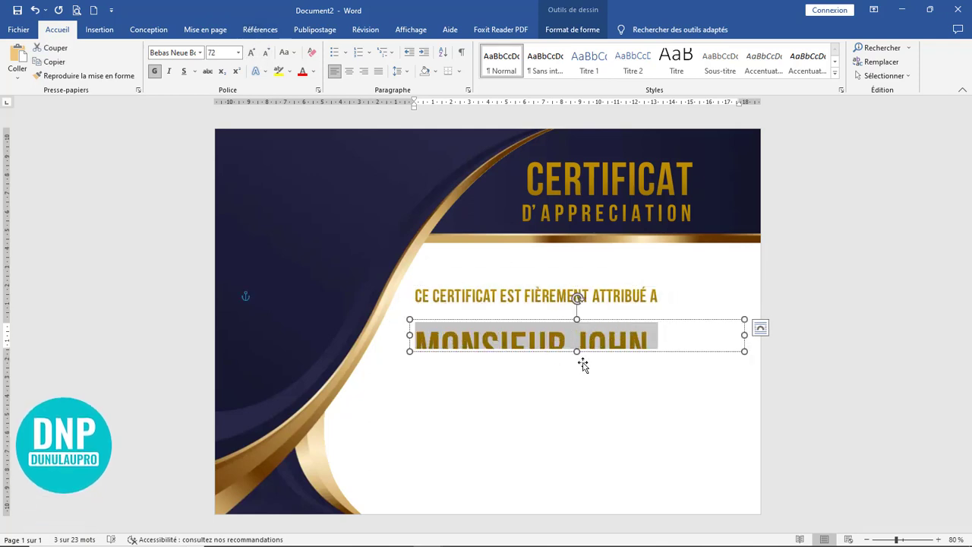
{"action": "left_click_drag", "start_coordinate": [577, 353], "coordinate": [577, 391]}
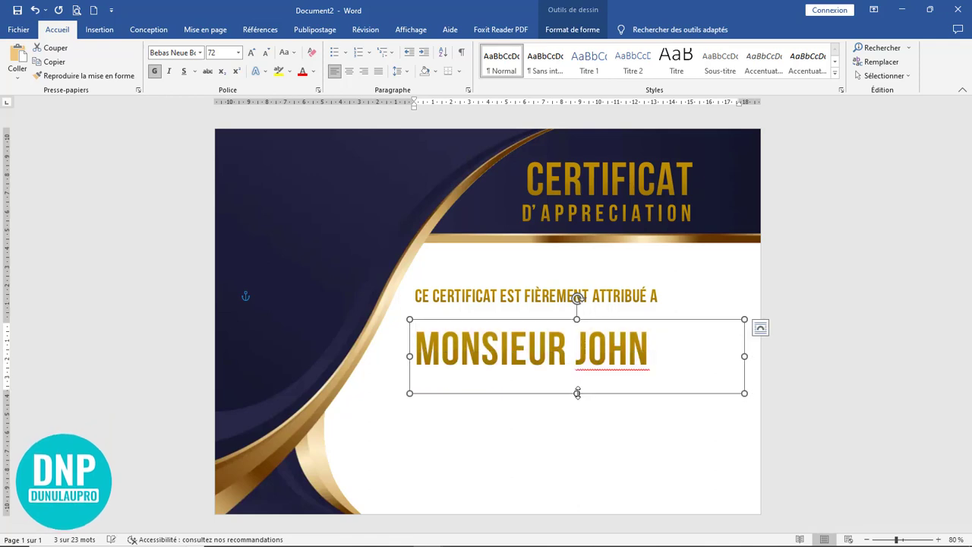
{"action": "left_click_drag", "start_coordinate": [409, 355], "coordinate": [383, 354]}
Move the CE CERTIFICAT EST FIÈREMENT ATTRIBUÉ A line just above the recipient's name and ignore the spelling flag on the first name.
{"action": "left_click", "coordinate": [593, 296]}
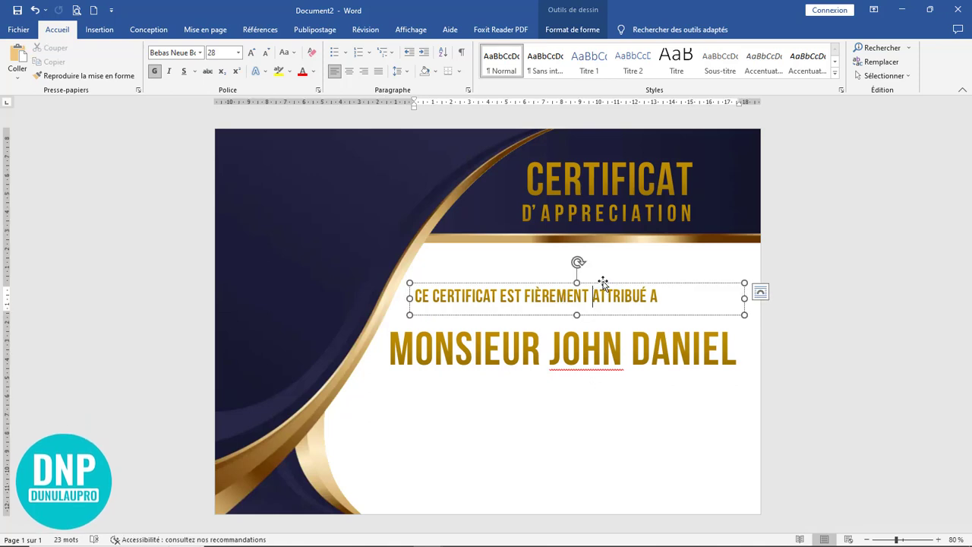
{"action": "left_click_drag", "start_coordinate": [611, 285], "coordinate": [628, 302]}
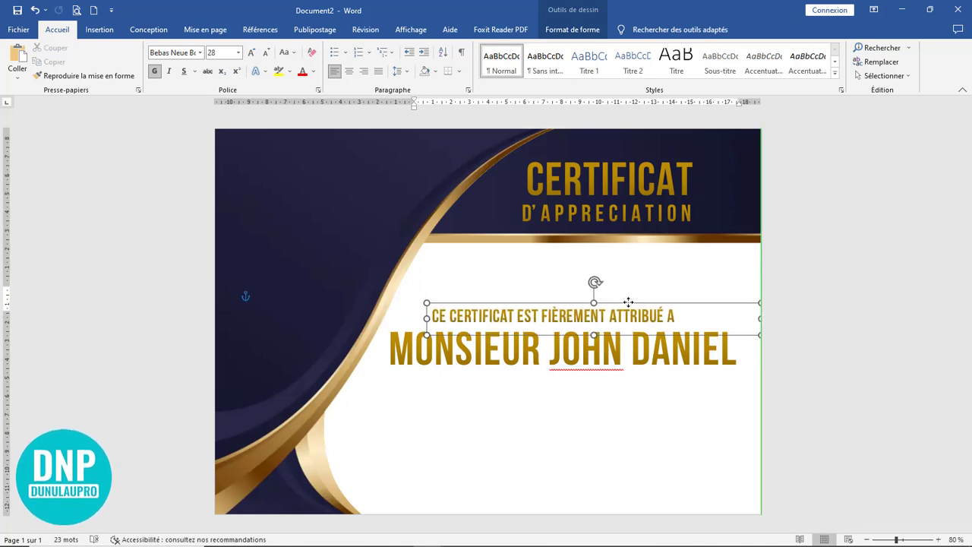
{"action": "left_click", "coordinate": [602, 357]}
{"action": "right_click", "coordinate": [603, 356]}
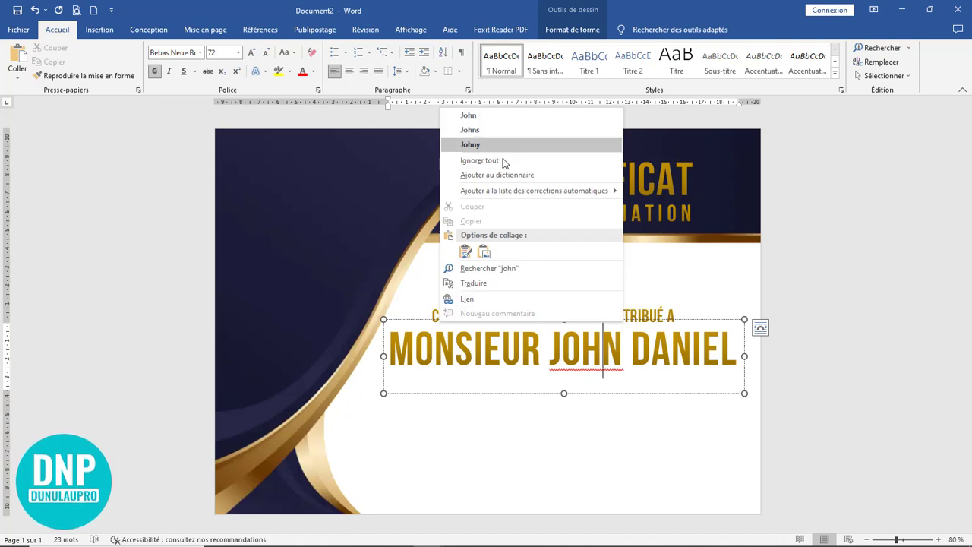
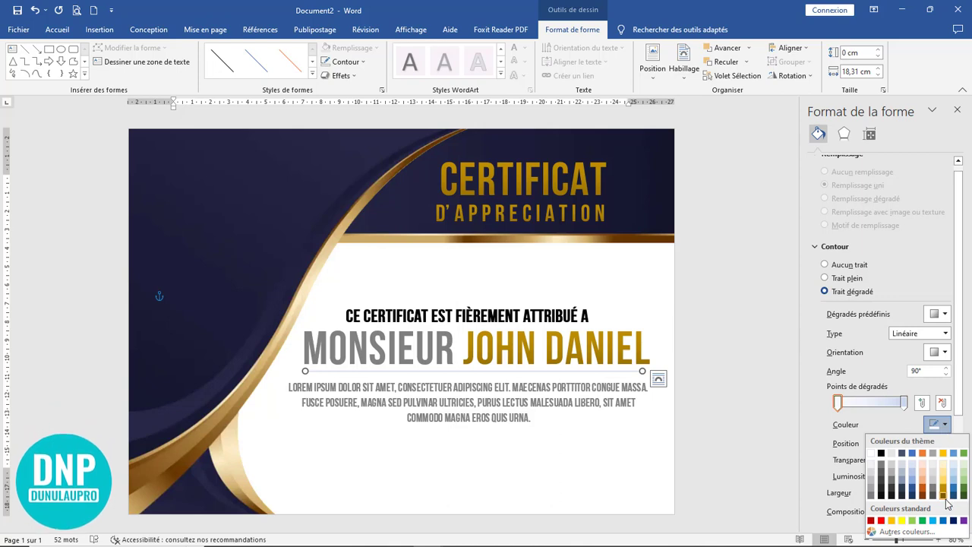
Set both outline gradient stops of the line under the recipient's name to dark gold shades, the first with -50 % luminosity.
{"action": "left_click", "coordinate": [942, 493]}
{"action": "left_click", "coordinate": [903, 402]}
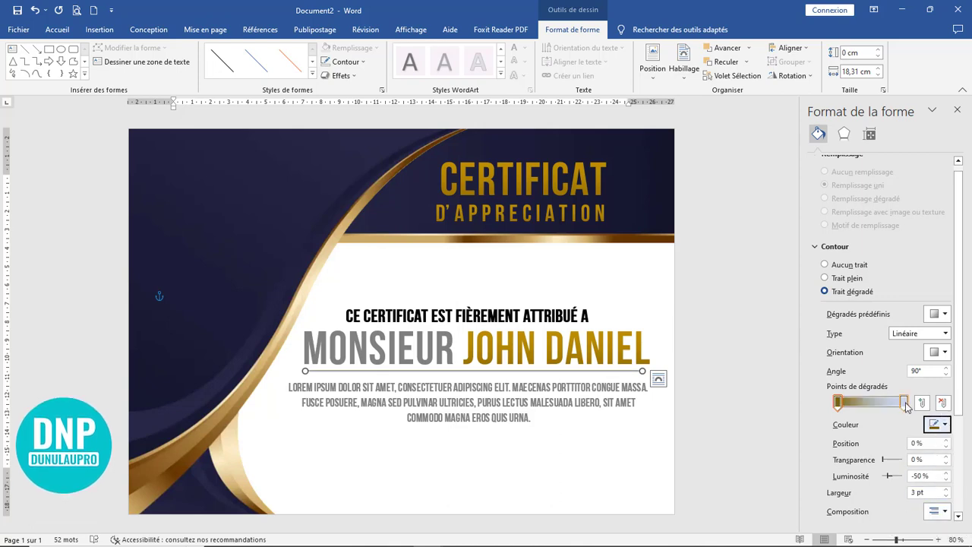
{"action": "left_click", "coordinate": [945, 425]}
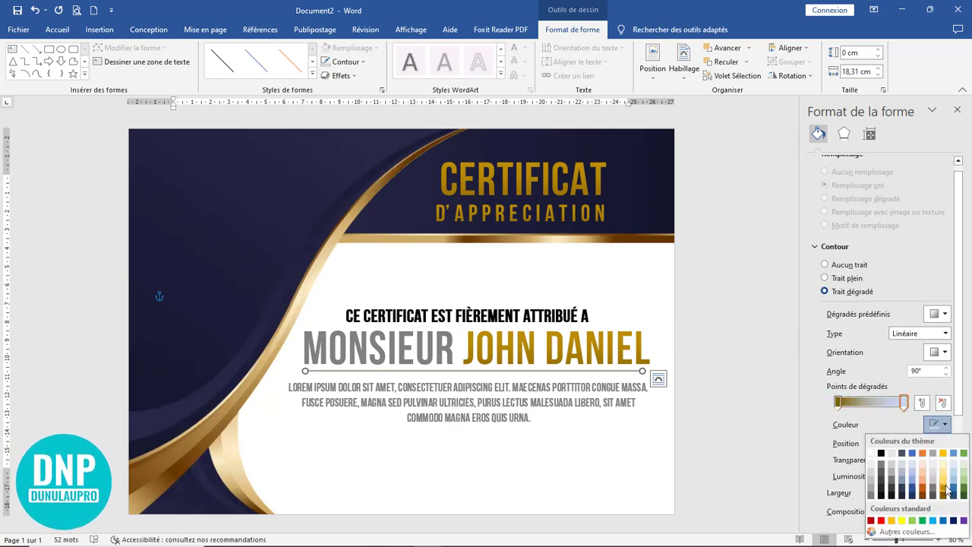
{"action": "left_click", "coordinate": [946, 492]}
Try a gradient fill on the Lorem ipsum paragraph's text box and undo it.
{"action": "left_click", "coordinate": [536, 417]}
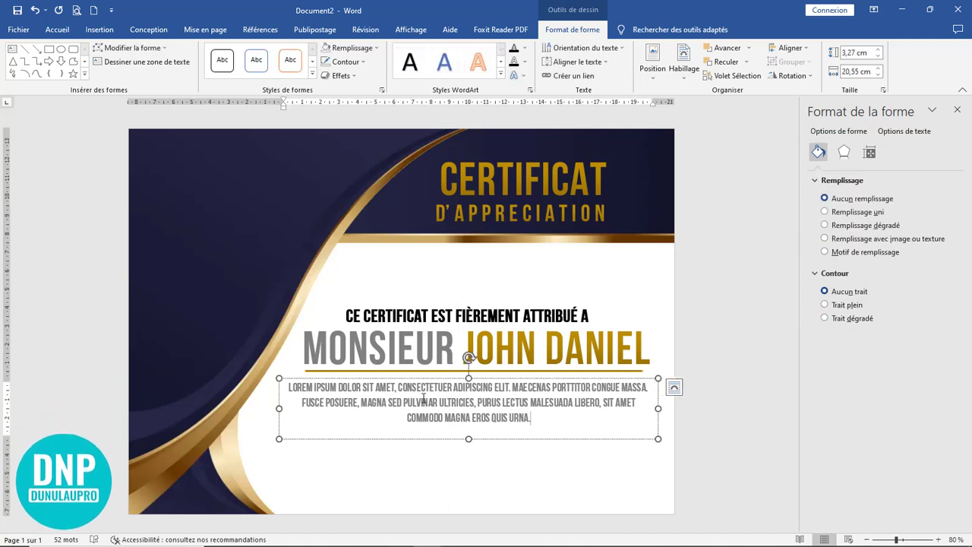
{"action": "left_click_drag", "start_coordinate": [542, 418], "coordinate": [289, 386]}
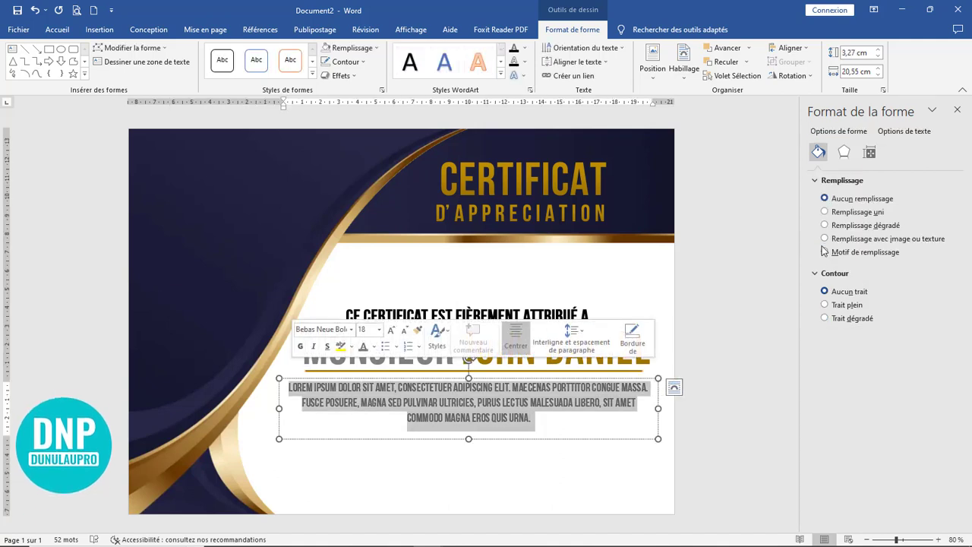
{"action": "left_click", "coordinate": [852, 228]}
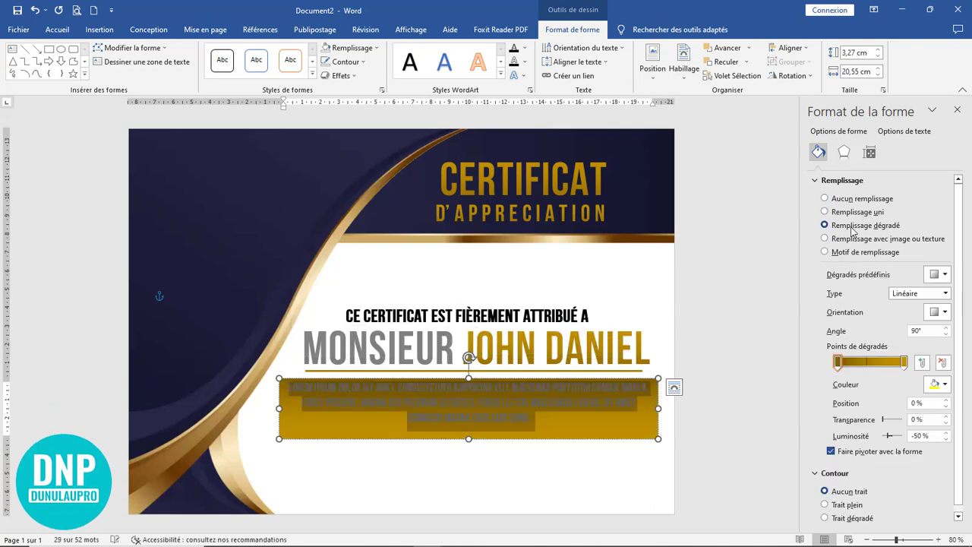
{"action": "left_click", "coordinate": [35, 10]}
{"action": "left_click", "coordinate": [534, 422]}
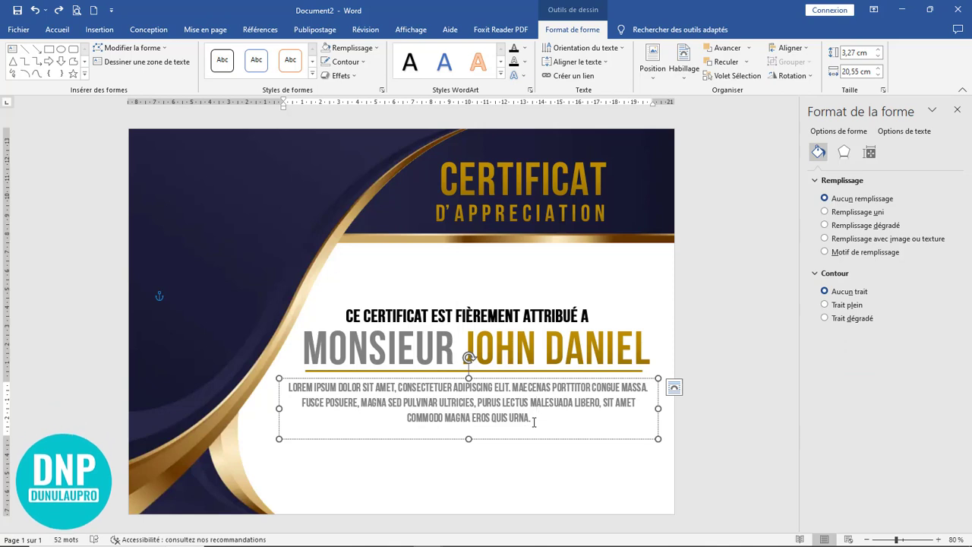
{"action": "left_click", "coordinate": [562, 472]}
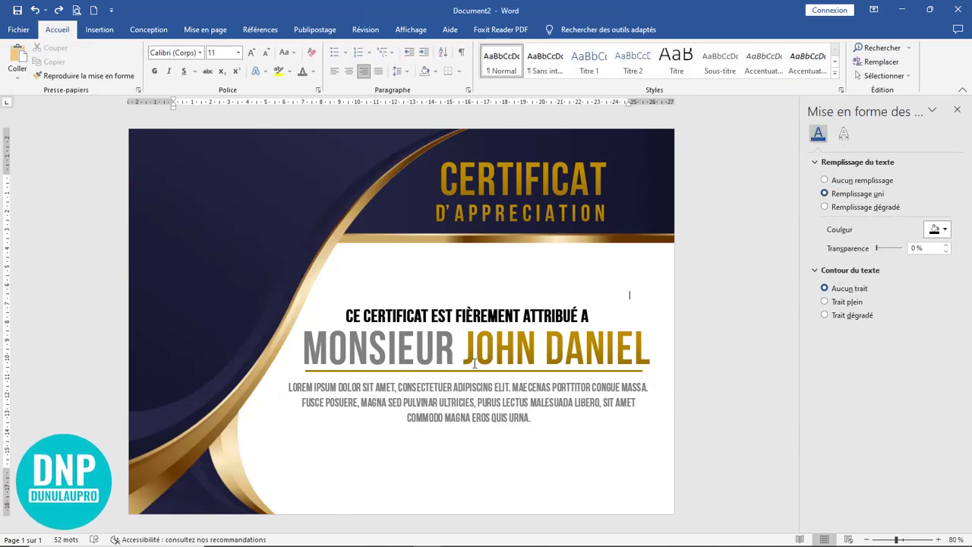
Apply the gold gradient text fill to the word MONSIEUR in the recipient's name line.
{"action": "left_click_drag", "start_coordinate": [455, 349], "coordinate": [328, 340]}
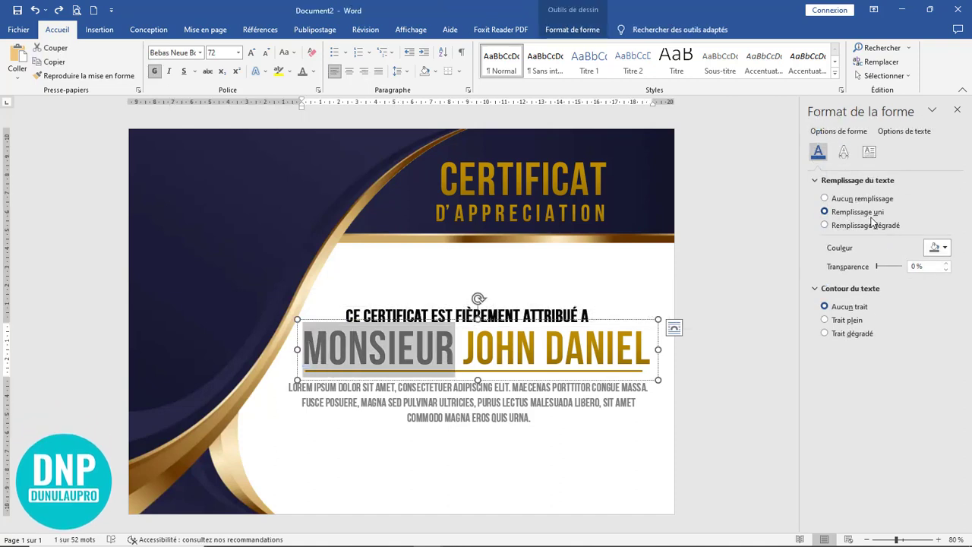
{"action": "left_click", "coordinate": [710, 382]}
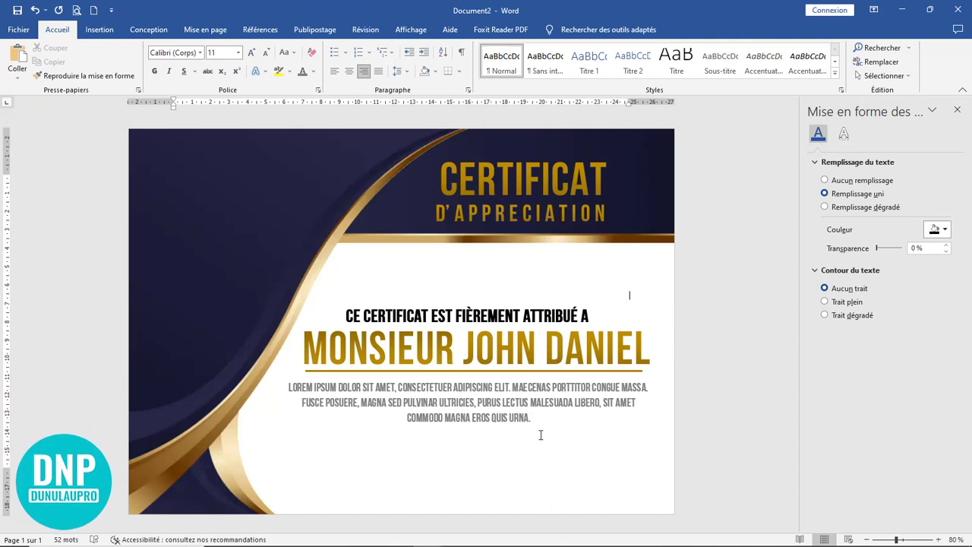
Duplicate the CE CERTIFICAT EST FIÈREMENT ATTRIBUÉ A text box below the Lorem ipsum paragraph and replace the copy's text with DATE.
{"action": "left_click", "coordinate": [417, 308]}
{"action": "left_click_drag", "start_coordinate": [417, 308], "coordinate": [361, 452]}
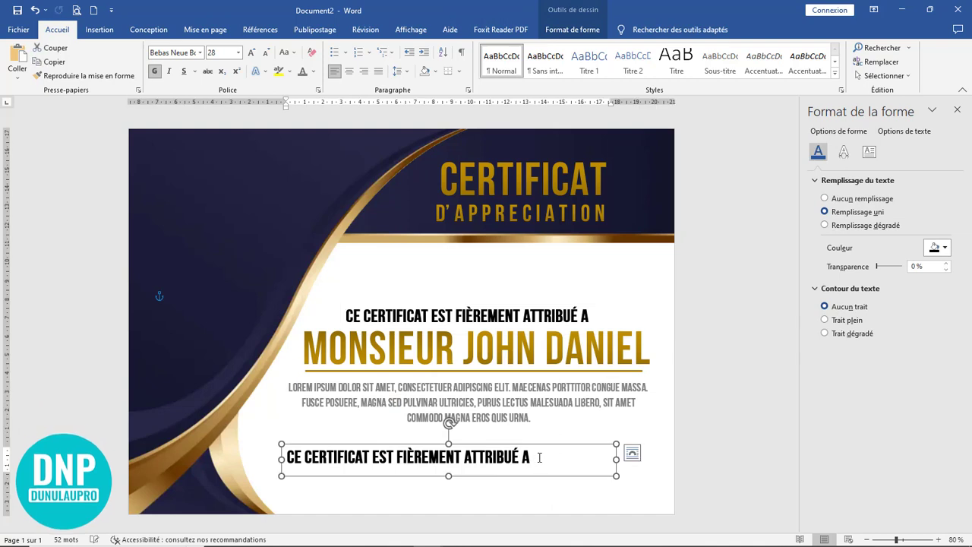
{"action": "left_click_drag", "start_coordinate": [539, 457], "coordinate": [305, 451]}
{"action": "left_click_drag", "start_coordinate": [536, 459], "coordinate": [287, 448]}
{"action": "type", "text": "DATE"}
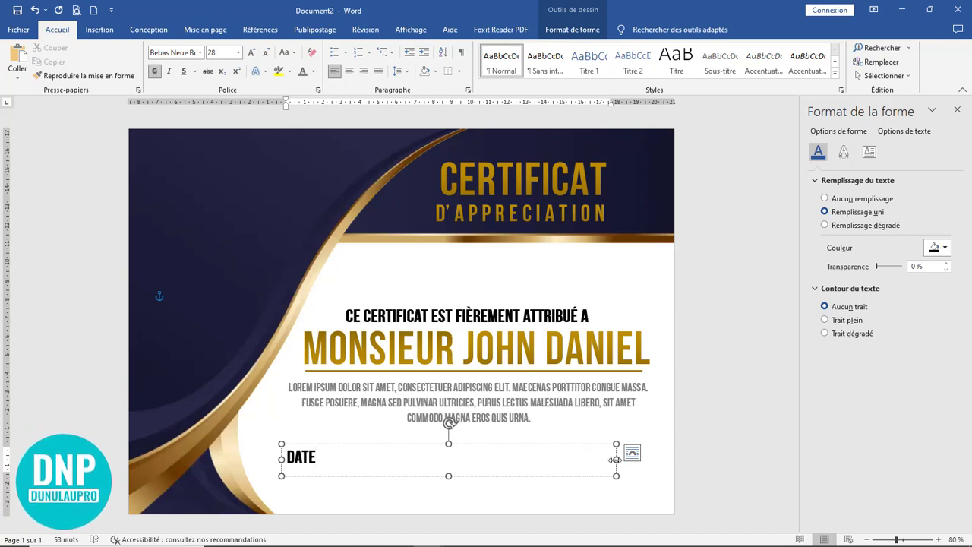
Narrow the DATE text box to fit its text and shift it slightly inward below the Lorem ipsum paragraph.
{"action": "left_click_drag", "start_coordinate": [615, 459], "coordinate": [500, 460]}
{"action": "left_click_drag", "start_coordinate": [333, 463], "coordinate": [338, 446]}
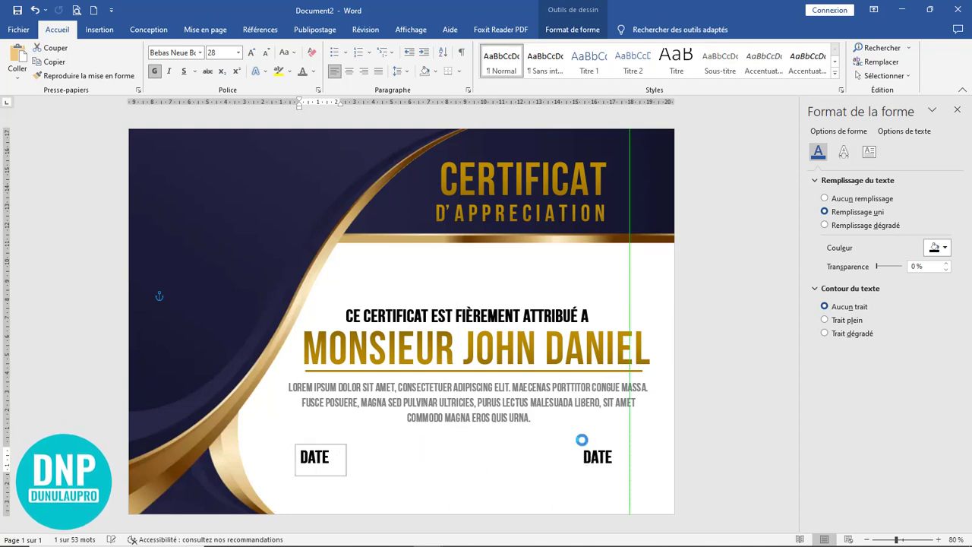
Duplicate the DATE text box on the right side of the certificate as a wider box reading SIGNATURE, with centred text.
{"action": "left_click_drag", "start_coordinate": [582, 440], "coordinate": [663, 460]}
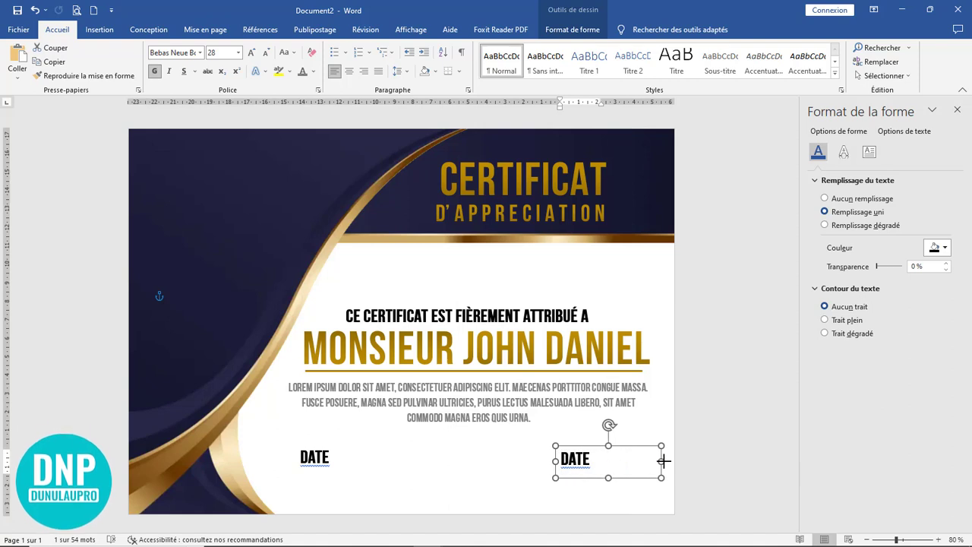
{"action": "left_click_drag", "start_coordinate": [590, 459], "coordinate": [535, 446]}
{"action": "type", "text": "SIGNATUR"}
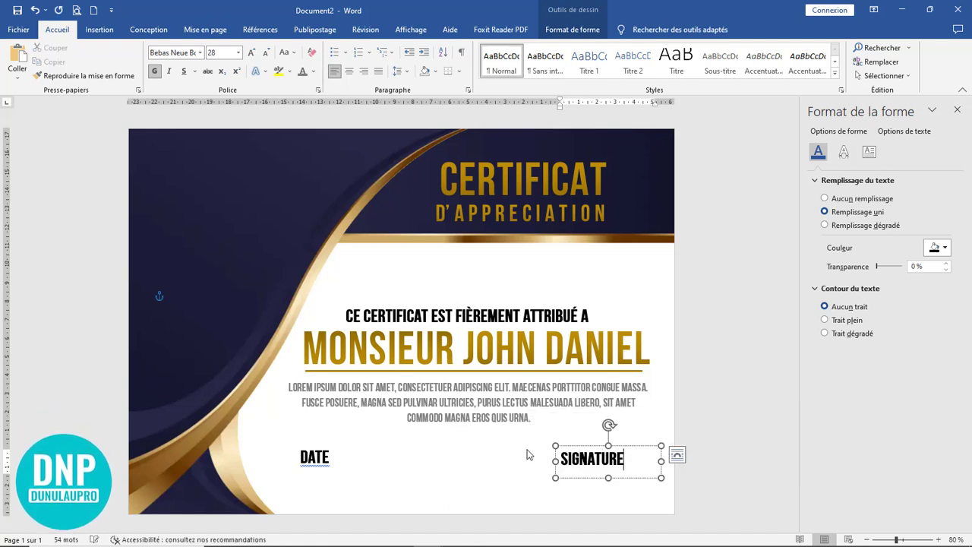
{"action": "left_click_drag", "start_coordinate": [599, 447], "coordinate": [584, 446]}
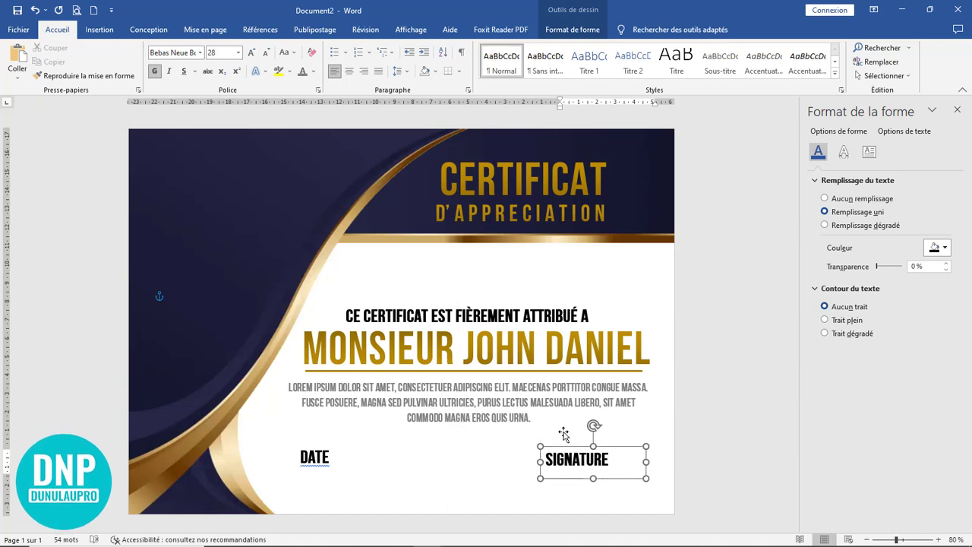
{"action": "left_click", "coordinate": [348, 71]}
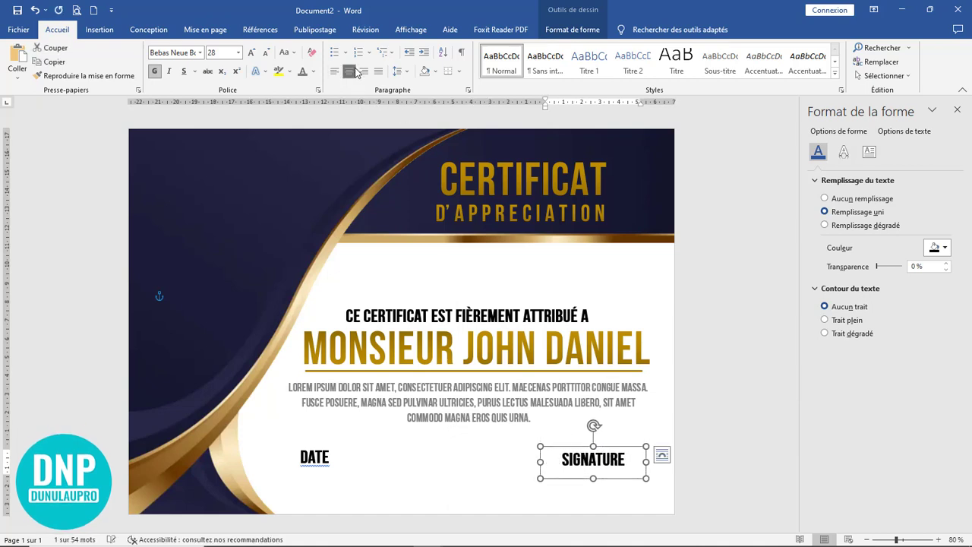
Ignore the proofing flags on the words DATE and SIGNATURE.
{"action": "right_click", "coordinate": [320, 453]}
{"action": "left_click", "coordinate": [322, 455]}
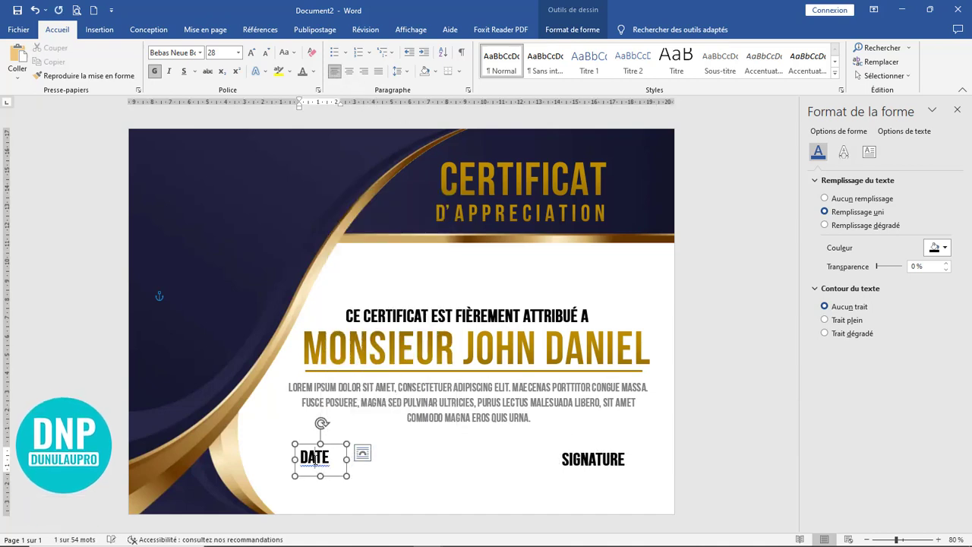
{"action": "right_click", "coordinate": [314, 456]}
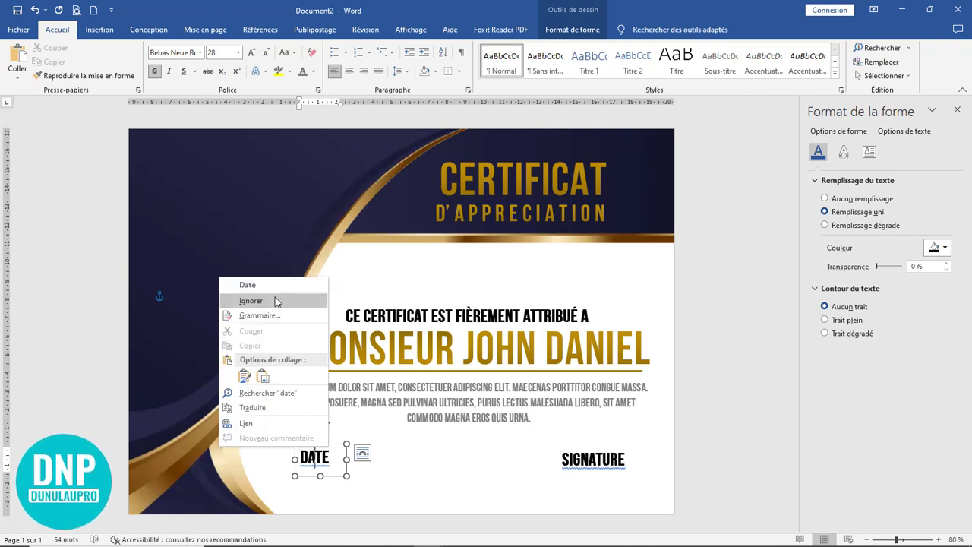
{"action": "left_click", "coordinate": [250, 300]}
{"action": "left_click", "coordinate": [593, 464]}
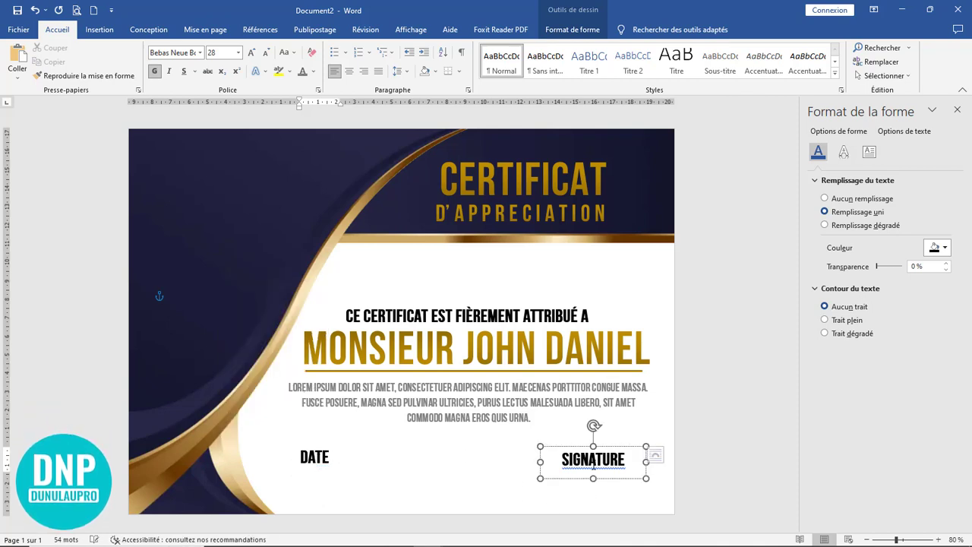
{"action": "right_click", "coordinate": [593, 462]}
{"action": "left_click", "coordinate": [555, 310]}
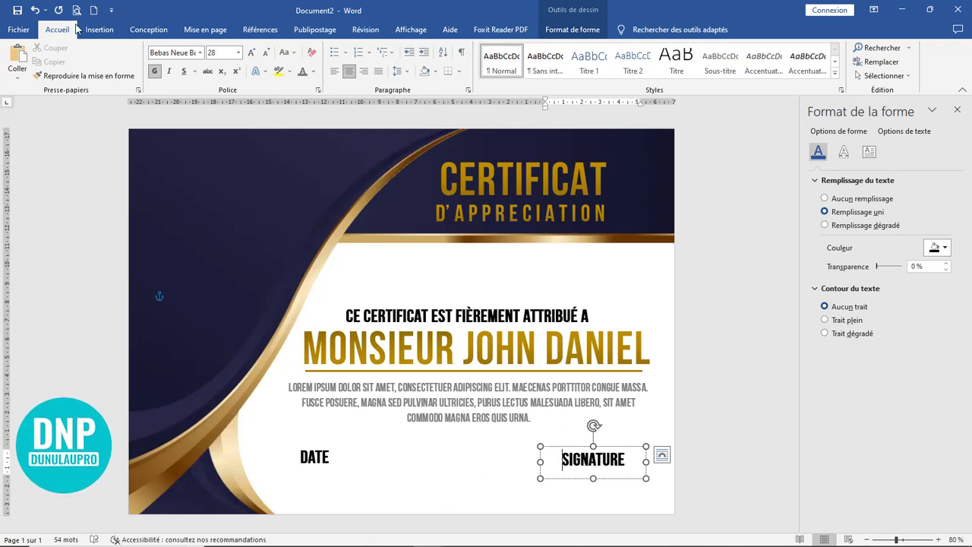
Draw a straight horizontal line about 6.4 cm long beneath the word DATE.
{"action": "left_click", "coordinate": [98, 30]}
{"action": "left_click", "coordinate": [171, 74]}
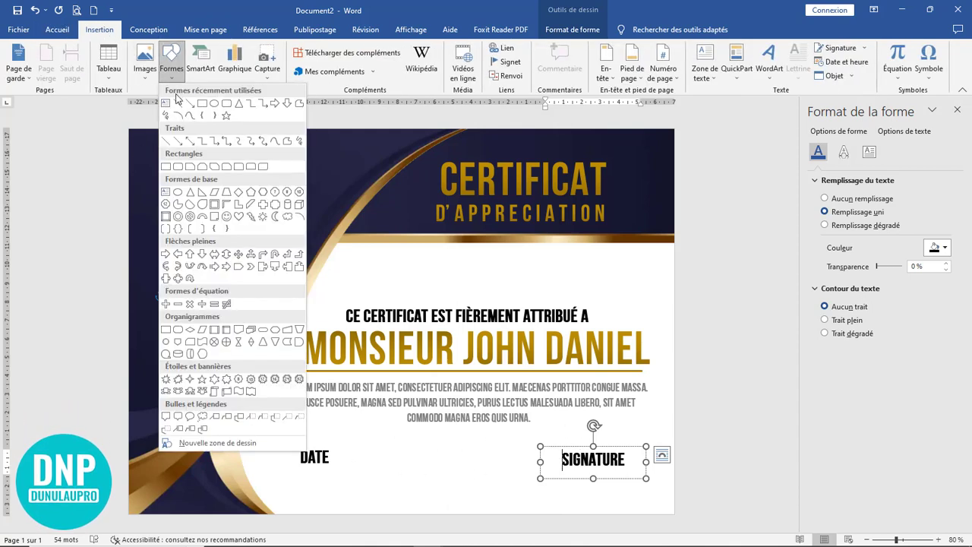
{"action": "left_click", "coordinate": [180, 102]}
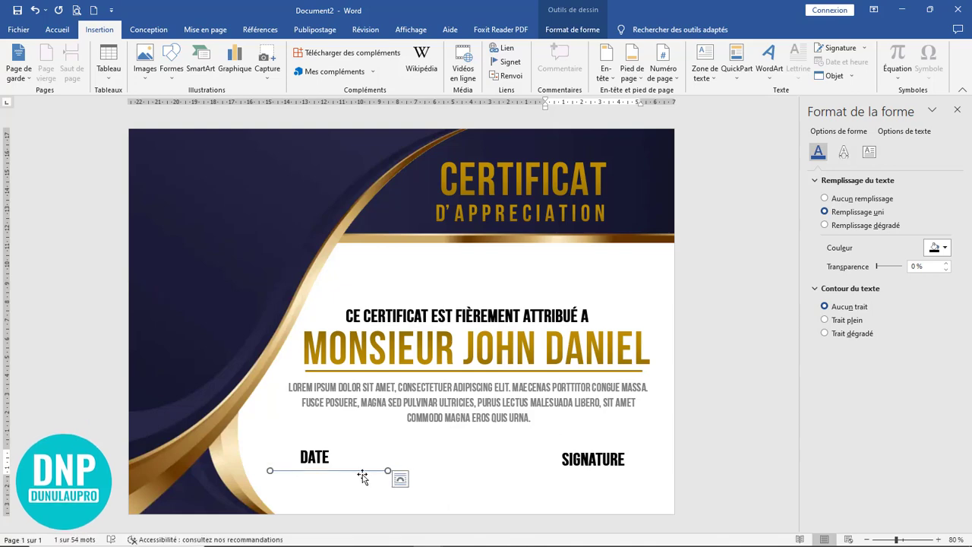
{"action": "left_click_drag", "start_coordinate": [362, 474], "coordinate": [345, 472]}
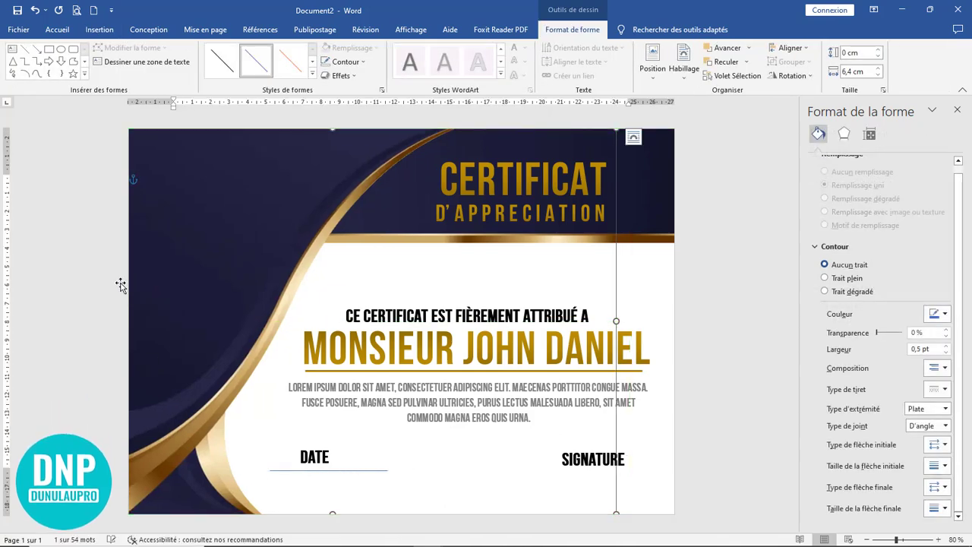
{"action": "left_click", "coordinate": [40, 31]}
{"action": "left_click", "coordinate": [36, 14]}
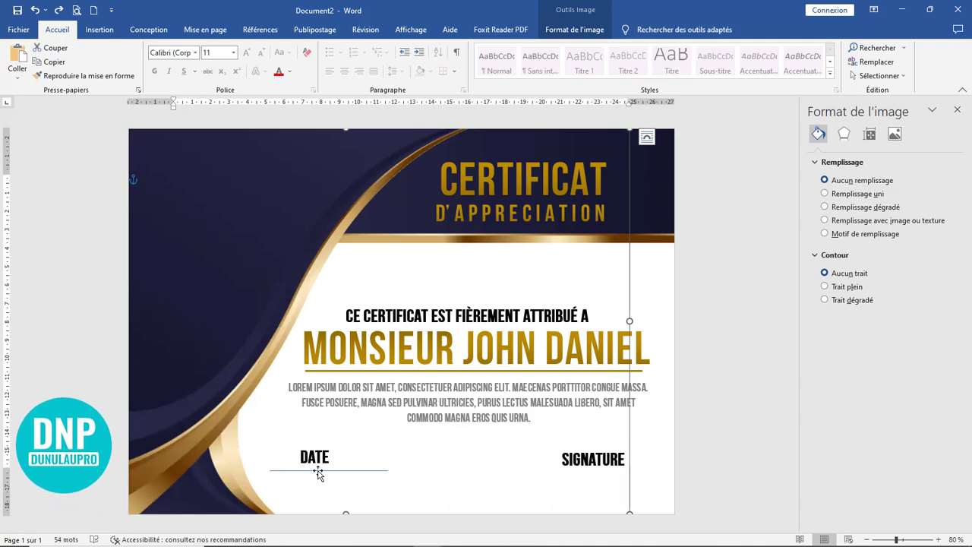
Nudge the line beneath DATE to the left so that it sits centred under the word.
{"action": "left_click", "coordinate": [319, 472]}
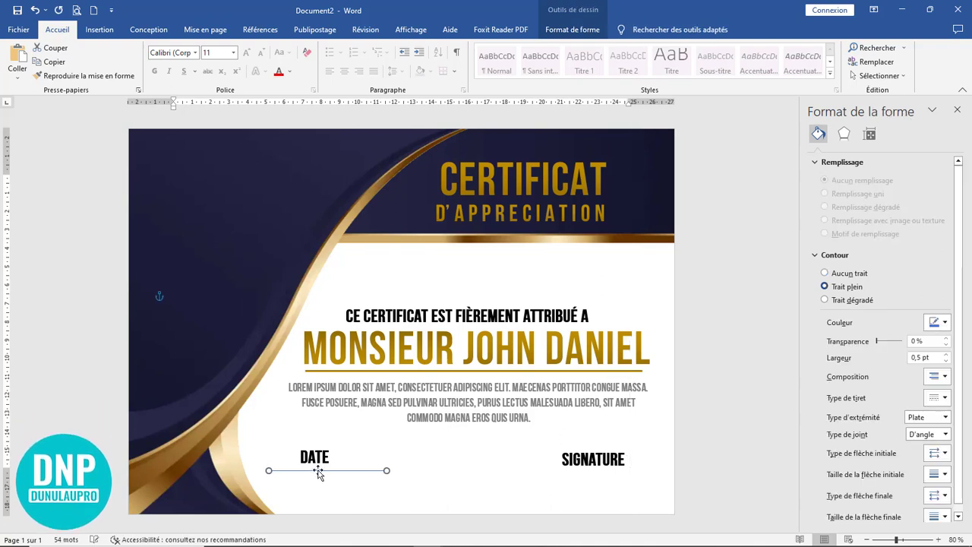
{"action": "key", "text": "Left"}
{"action": "key", "text": "Left"}
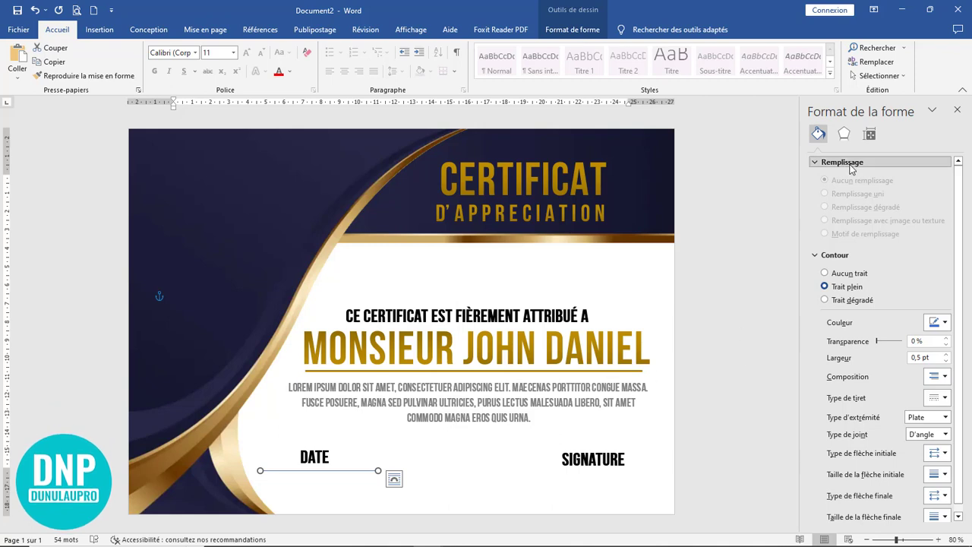
Give the DATE line a two-stop gradient outline in dark gold, with -50 % luminosity at the start and -25 % at the end.
{"action": "left_click", "coordinate": [868, 302]}
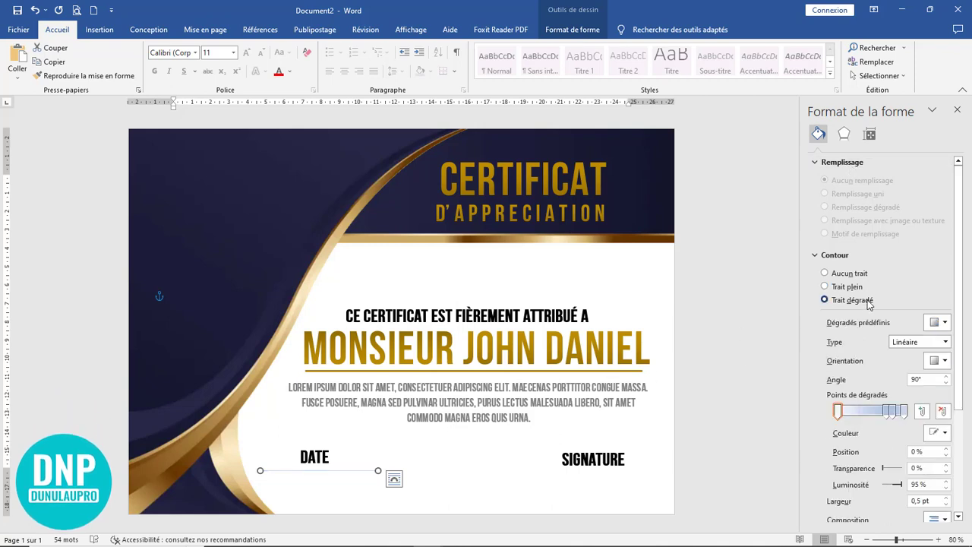
{"action": "left_click", "coordinate": [942, 411]}
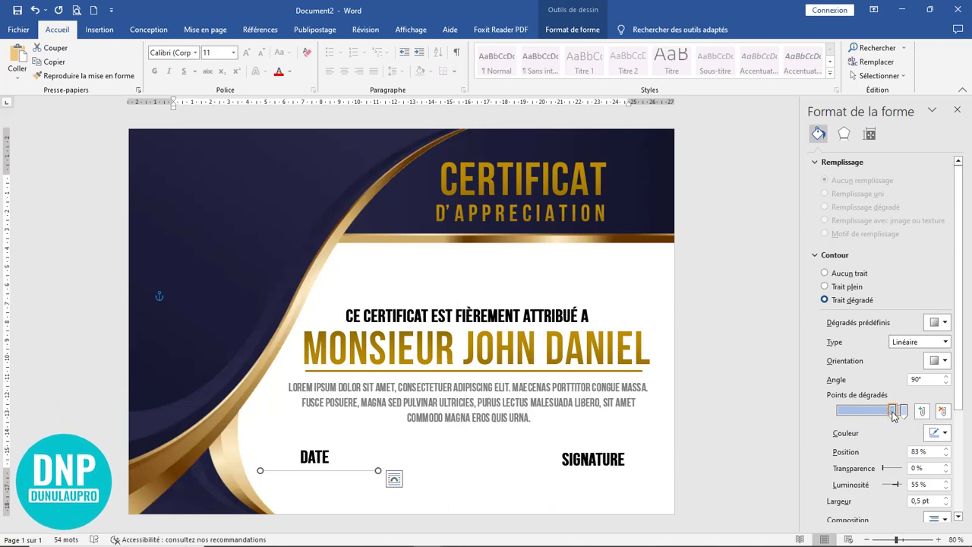
{"action": "left_click", "coordinate": [945, 433]}
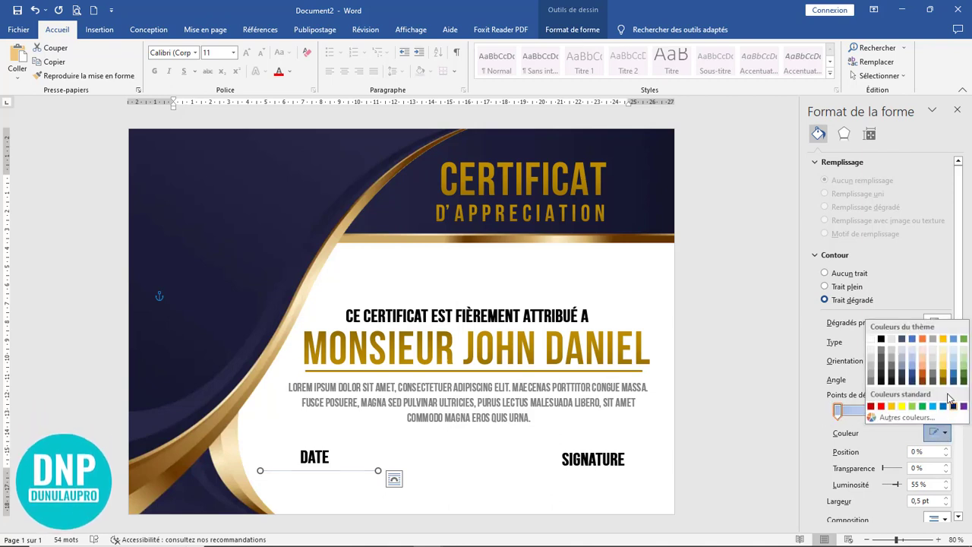
{"action": "left_click", "coordinate": [944, 382]}
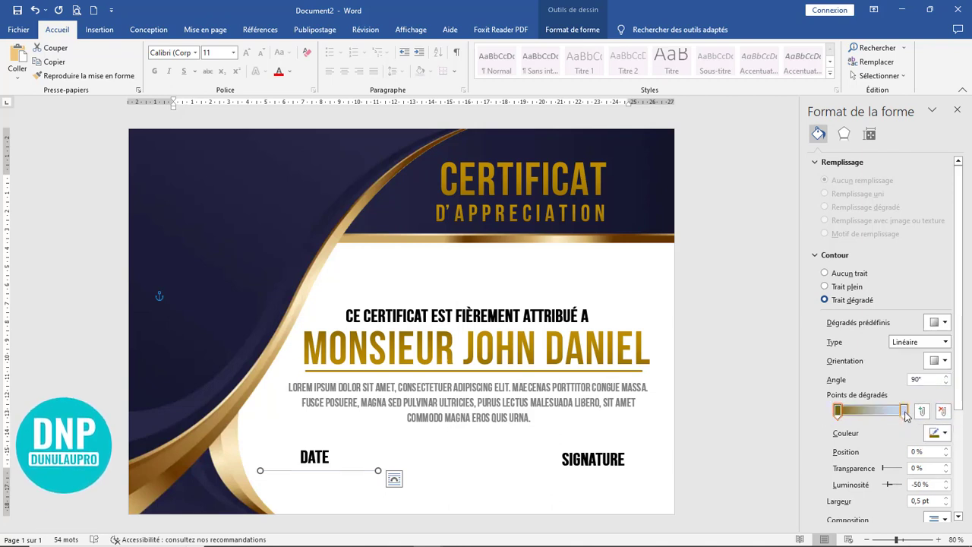
{"action": "left_click", "coordinate": [904, 410]}
{"action": "left_click", "coordinate": [944, 432]}
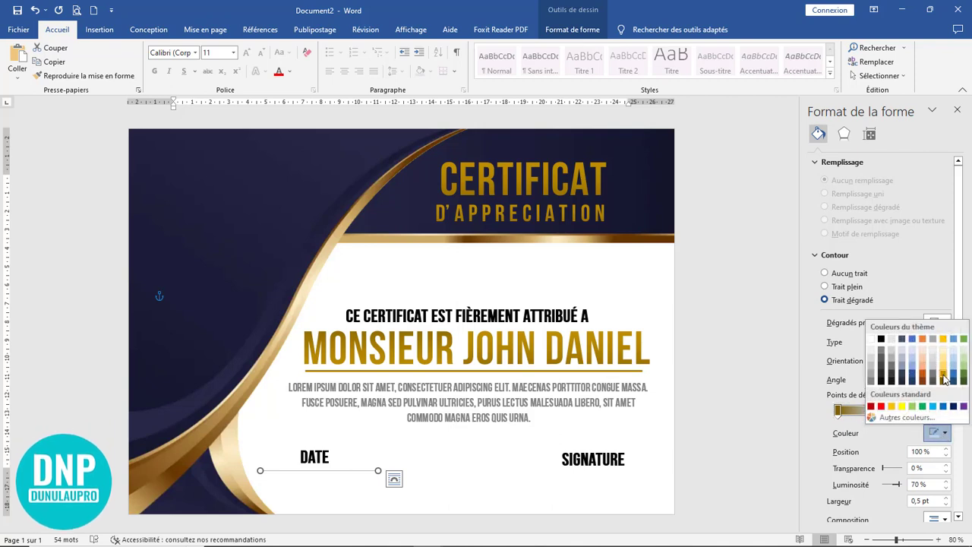
{"action": "left_click", "coordinate": [943, 377]}
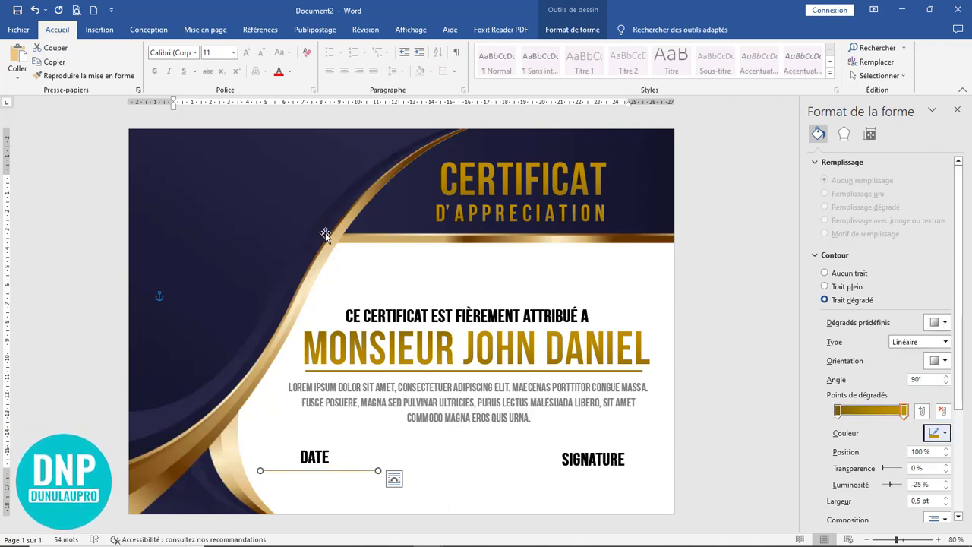
Set the thickness of the gold line beneath DATE to 1½ pt.
{"action": "double_click", "coordinate": [375, 471]}
{"action": "left_click", "coordinate": [343, 65]}
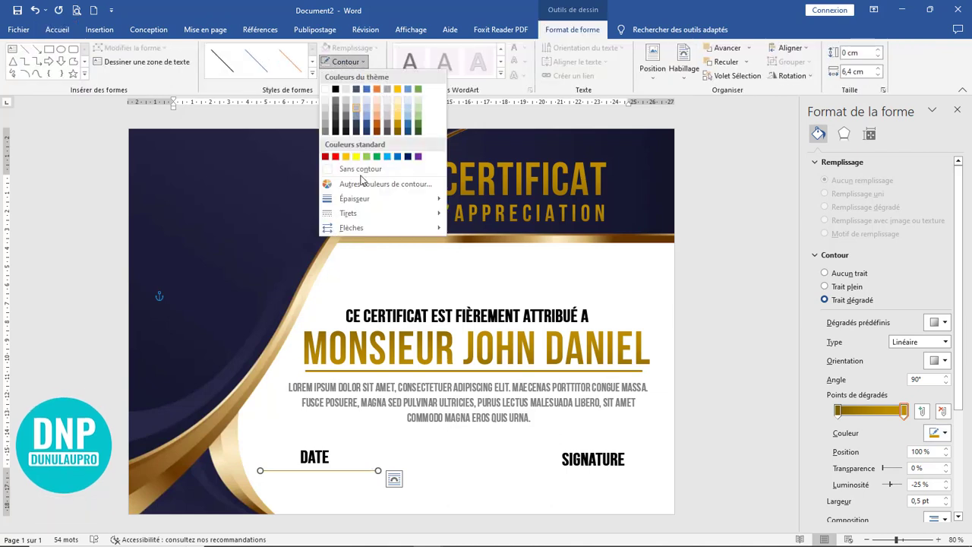
{"action": "mouse_move", "coordinate": [425, 199]}
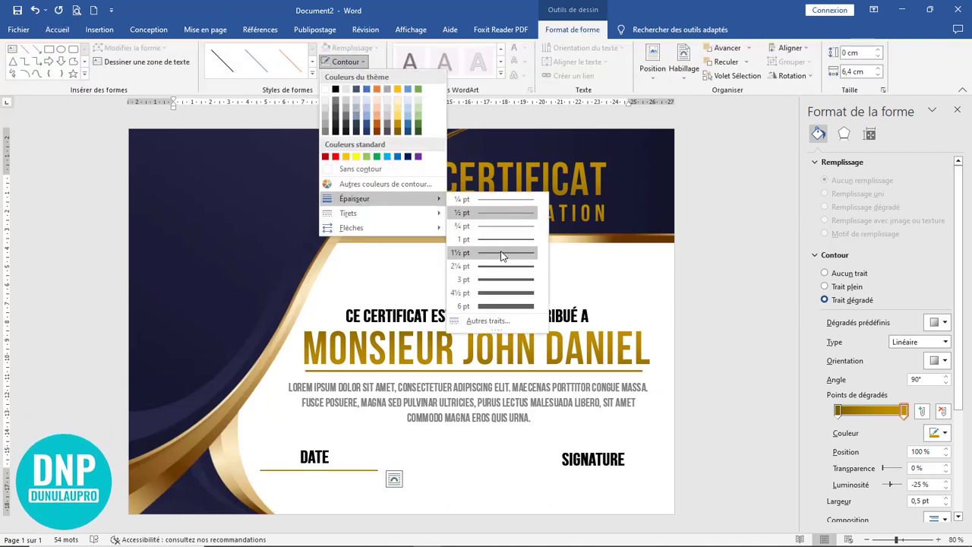
{"action": "left_click", "coordinate": [501, 256]}
Duplicate the gold DATE line and place the copy beneath the word SIGNATURE.
{"action": "left_click_drag", "start_coordinate": [372, 471], "coordinate": [455, 486]}
{"action": "left_click", "coordinate": [35, 10]}
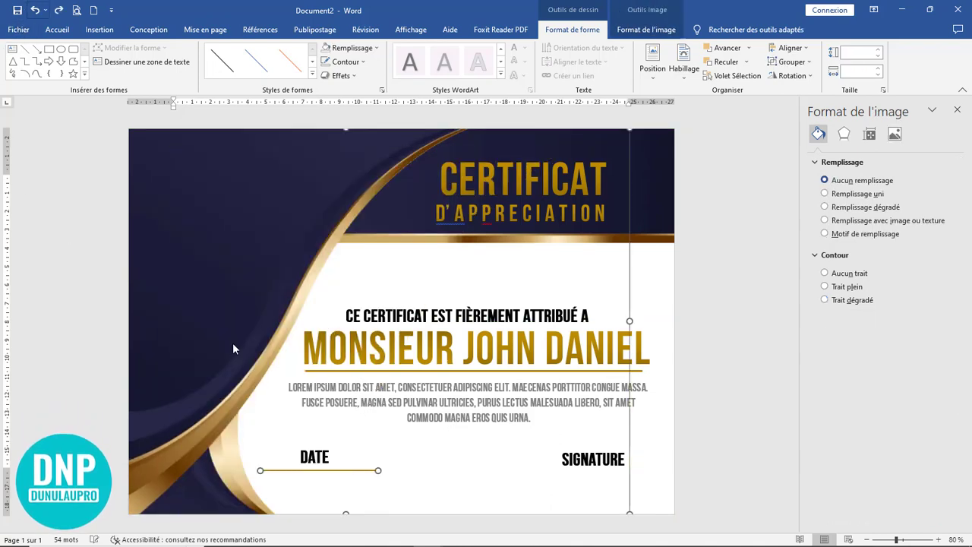
{"action": "left_click", "coordinate": [645, 444]}
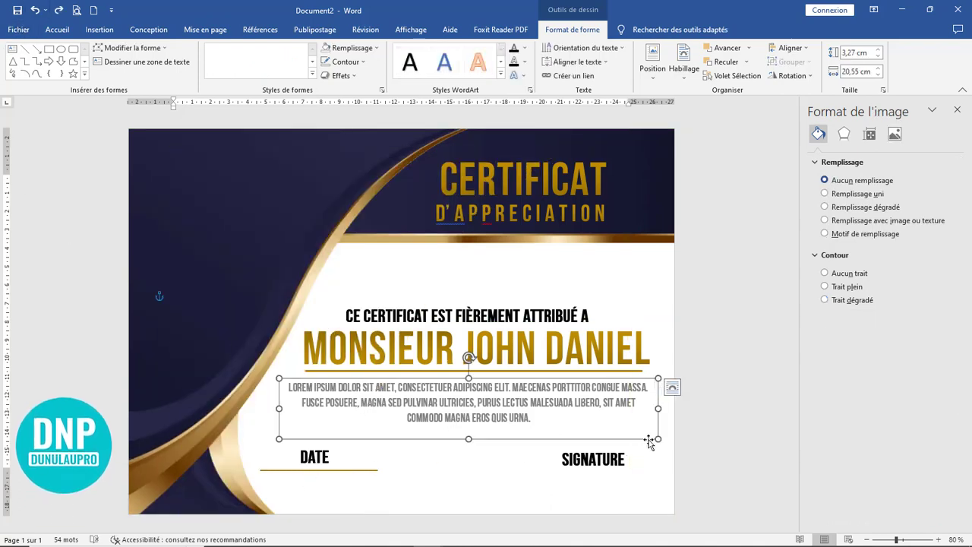
{"action": "left_click", "coordinate": [504, 461]}
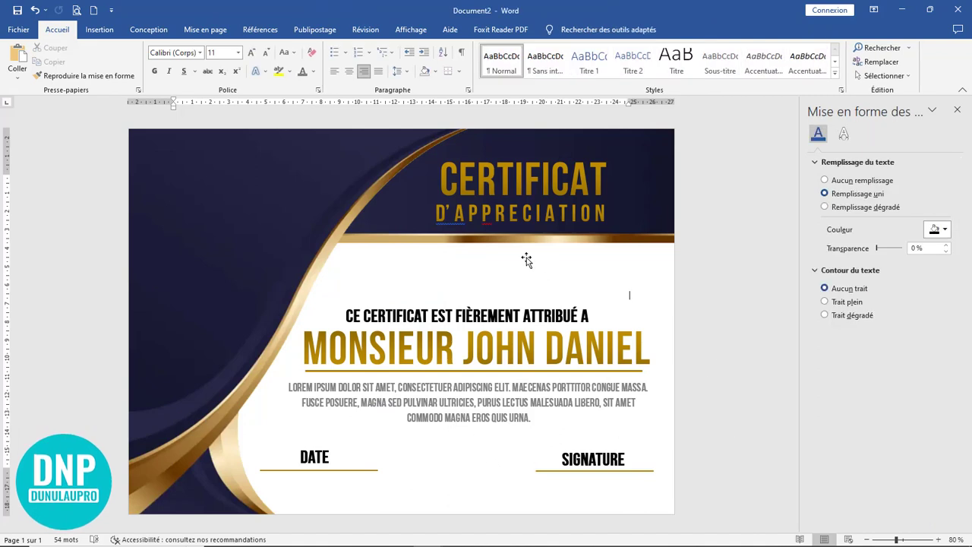
Apply the proofing suggestion to delete the repeated letter P in the D'APPRECIATION subtitle.
{"action": "right_click", "coordinate": [447, 225]}
{"action": "key", "text": "Escape"}
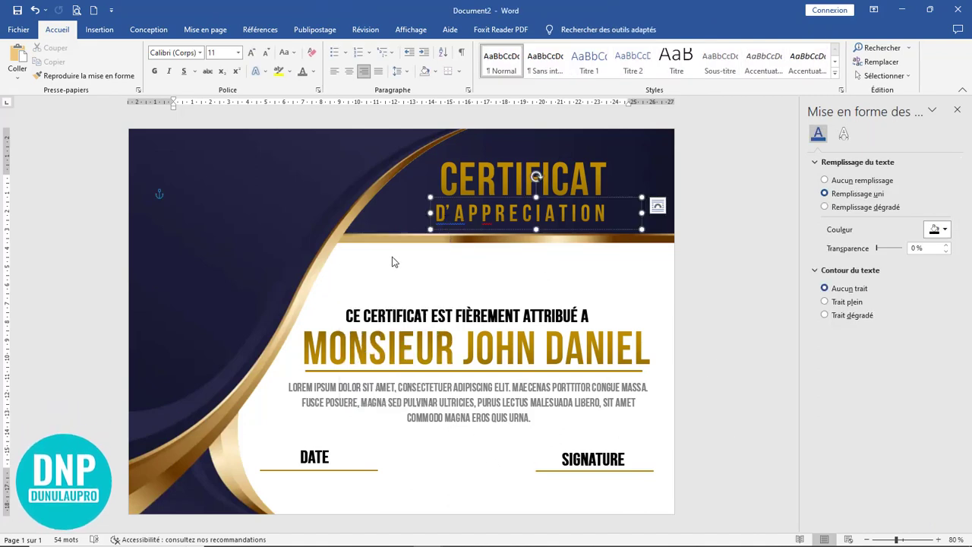
{"action": "left_click", "coordinate": [446, 214]}
{"action": "right_click", "coordinate": [491, 216]}
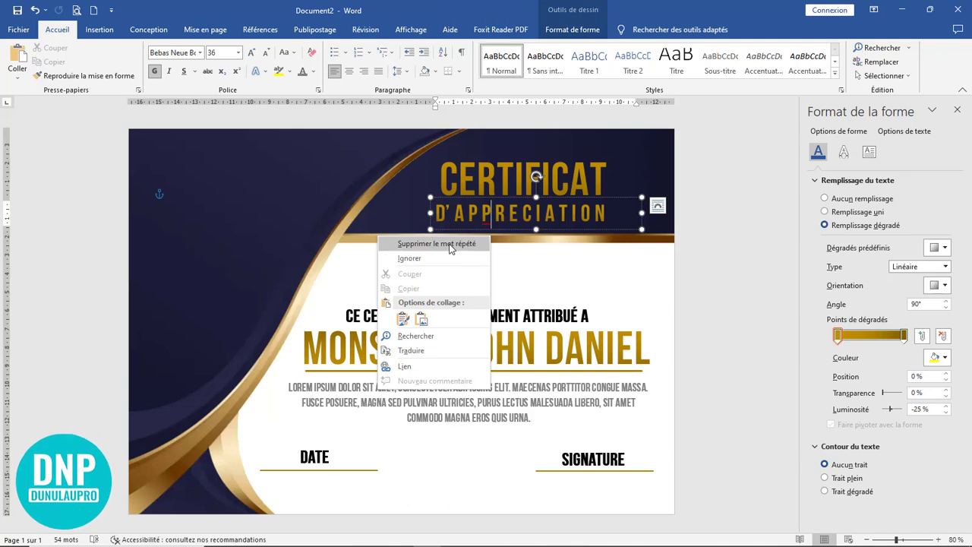
{"action": "left_click", "coordinate": [436, 244]}
{"action": "left_click", "coordinate": [725, 253]}
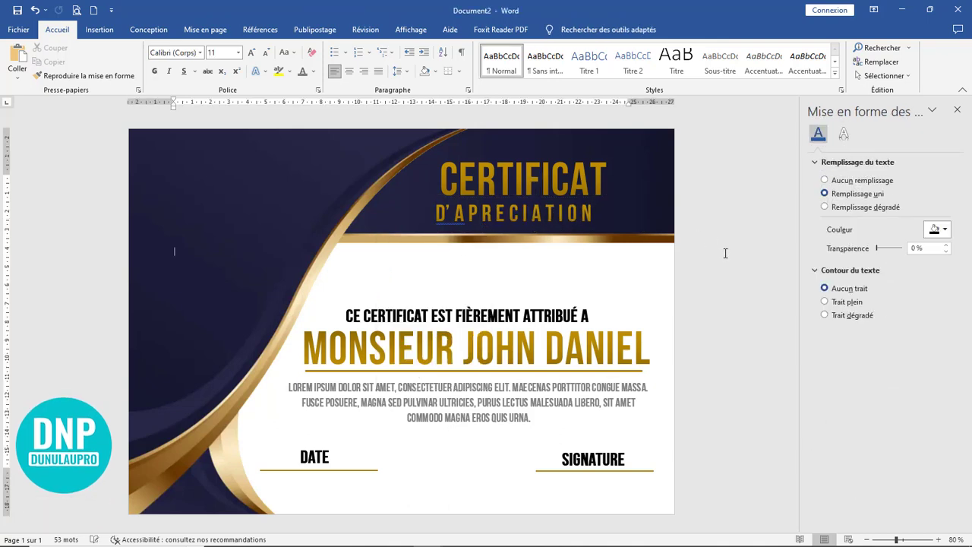
Ignore the proofing flag on the D' at the start of the subtitle.
{"action": "right_click", "coordinate": [453, 226]}
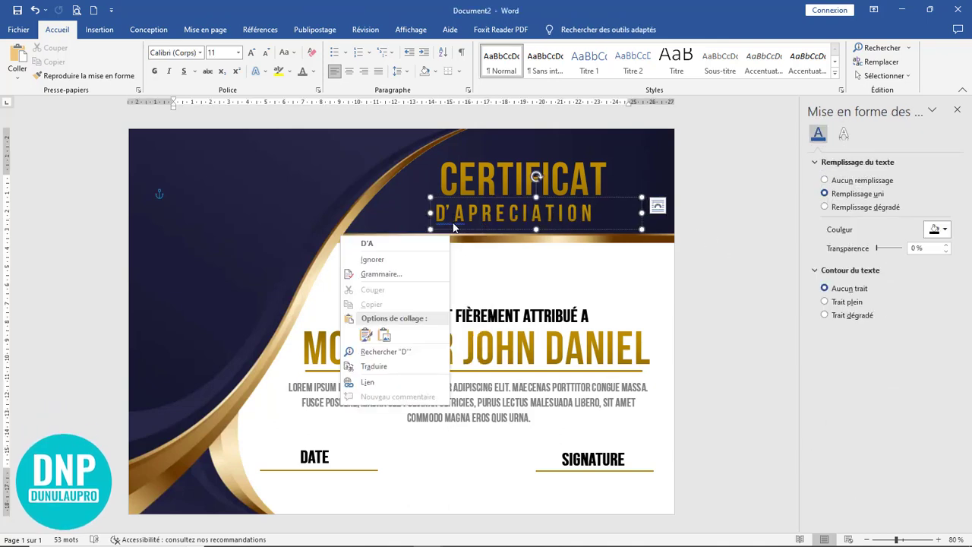
{"action": "left_click", "coordinate": [396, 262]}
{"action": "left_click", "coordinate": [739, 243]}
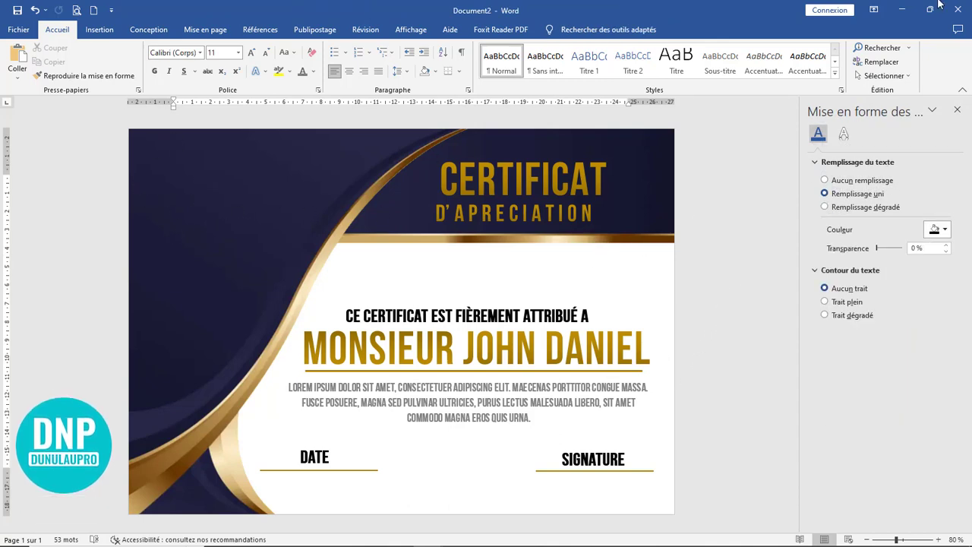
Paste the gold medal ribbon image and move it to the upper-left corner of the certificate.
{"action": "key", "text": "ctrl+v"}
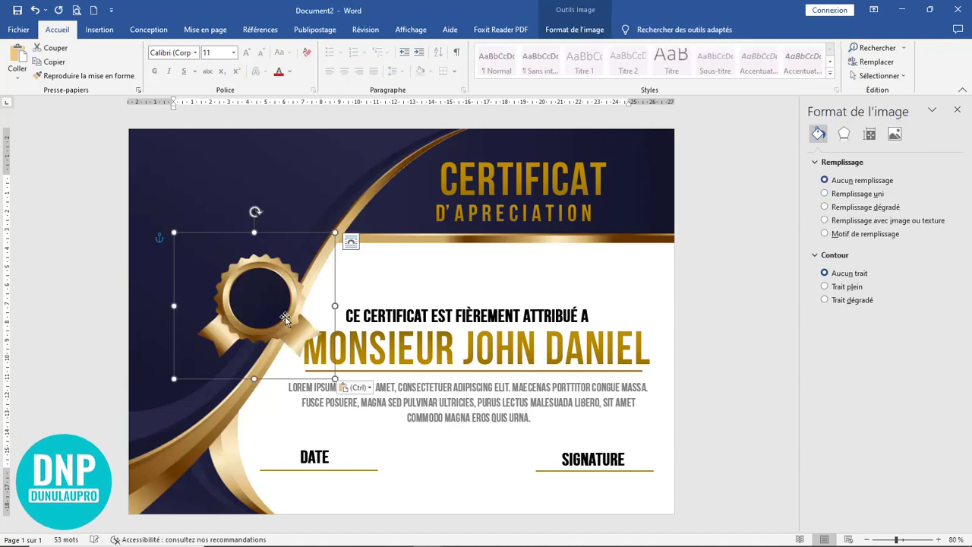
{"action": "left_click_drag", "start_coordinate": [274, 334], "coordinate": [222, 225]}
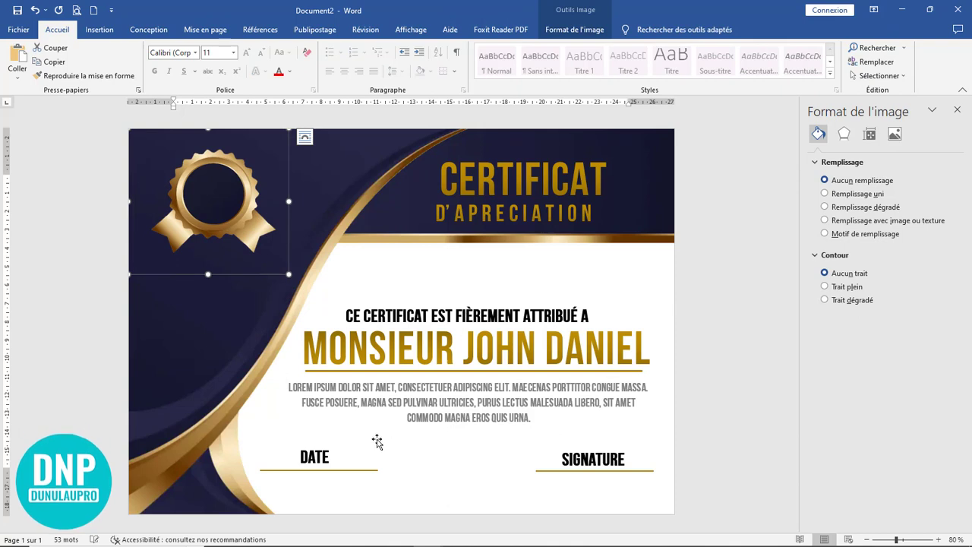
Duplicate the DATE text box and place the copy just below the gold medal.
{"action": "left_click", "coordinate": [341, 450]}
{"action": "left_click_drag", "start_coordinate": [341, 449], "coordinate": [242, 261]}
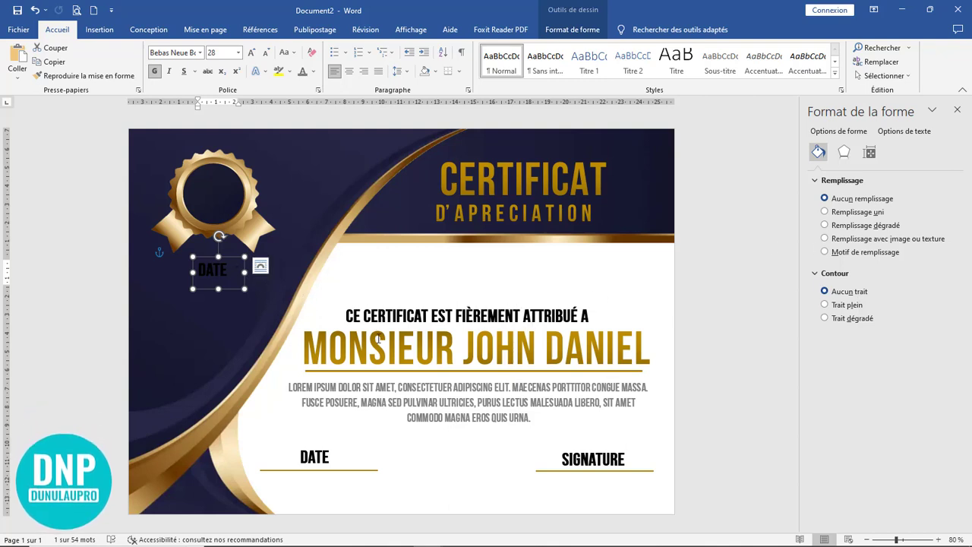
{"action": "left_click", "coordinate": [410, 334]}
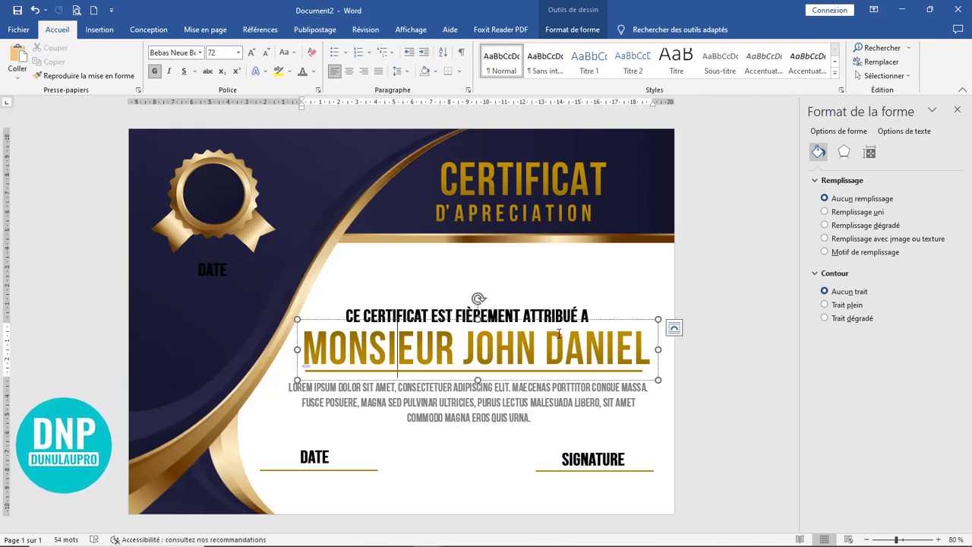
{"action": "left_click", "coordinate": [658, 319]}
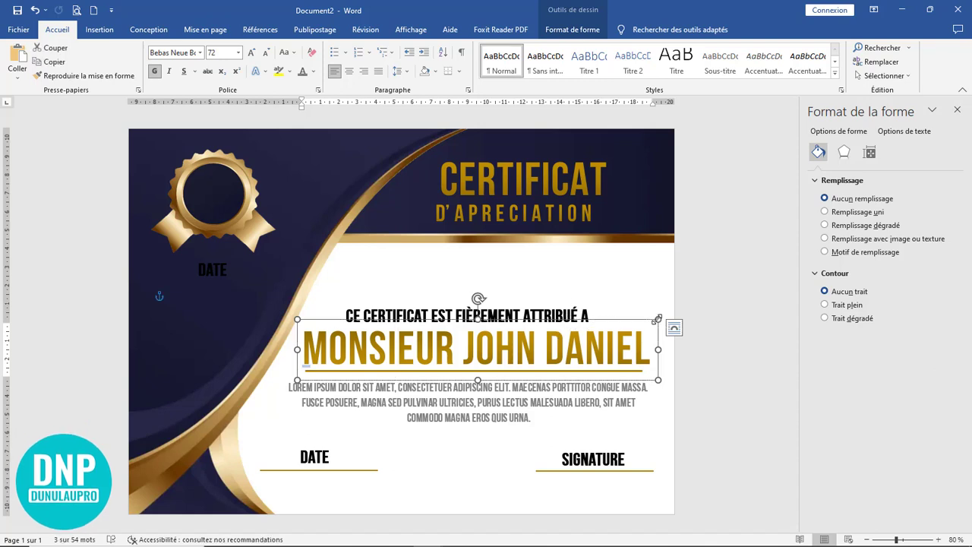
{"action": "left_click", "coordinate": [824, 224]}
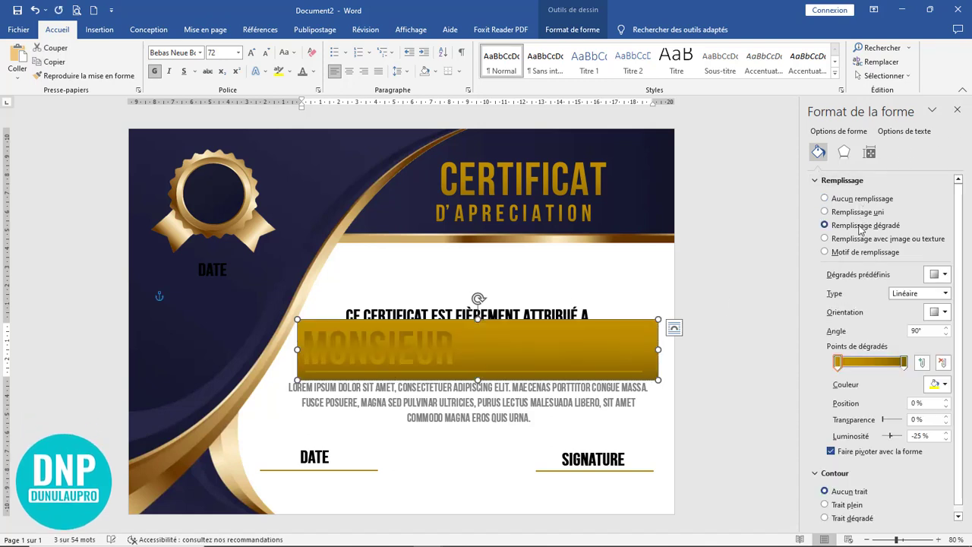
{"action": "left_click", "coordinate": [35, 10]}
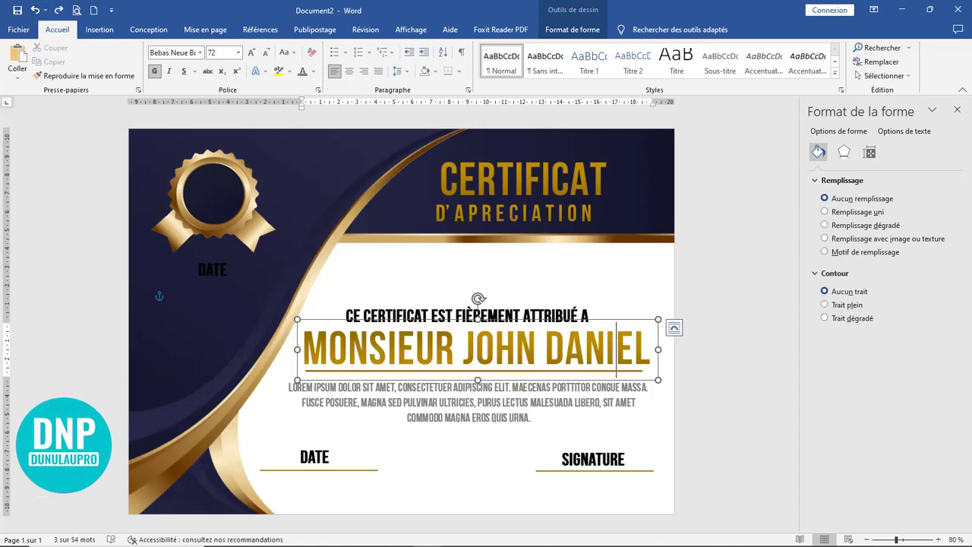
Apply the gold gradient text fill to the DATE copy below the medal and replace its wording with AGENT.
{"action": "left_click", "coordinate": [218, 269]}
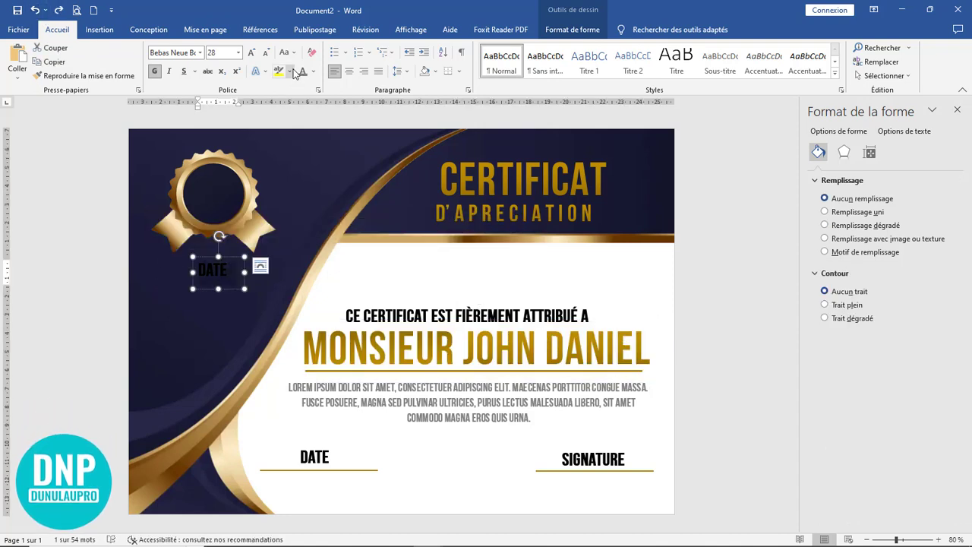
{"action": "left_click", "coordinate": [922, 132]}
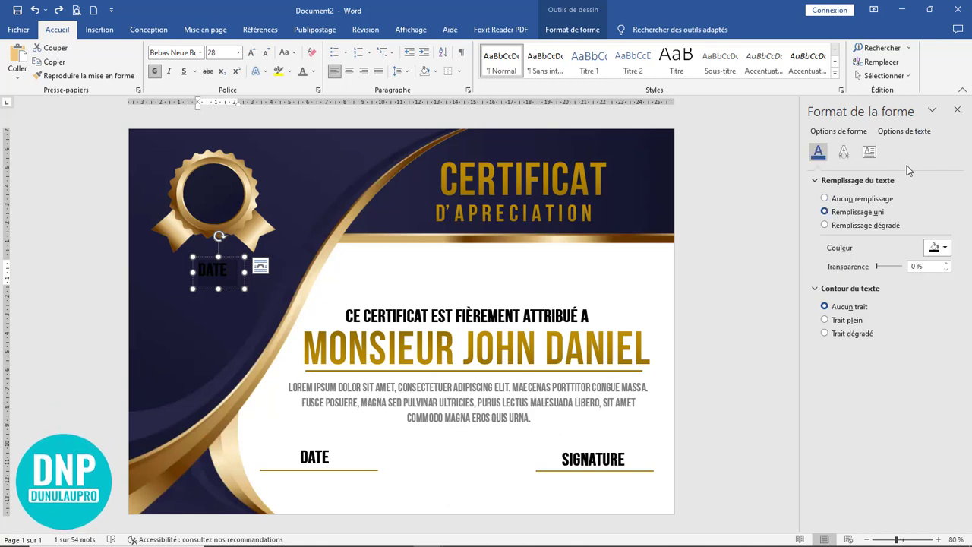
{"action": "left_click", "coordinate": [855, 227]}
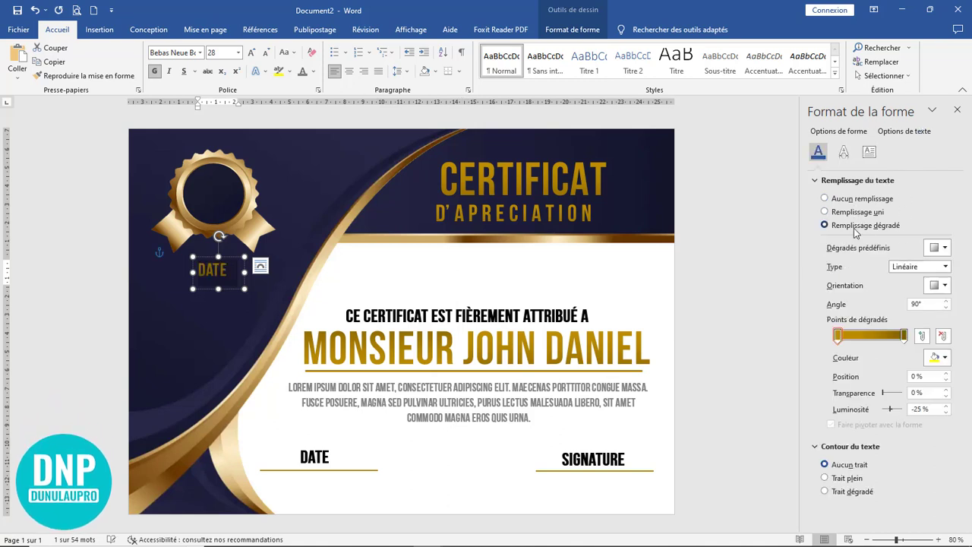
{"action": "left_click", "coordinate": [231, 273]}
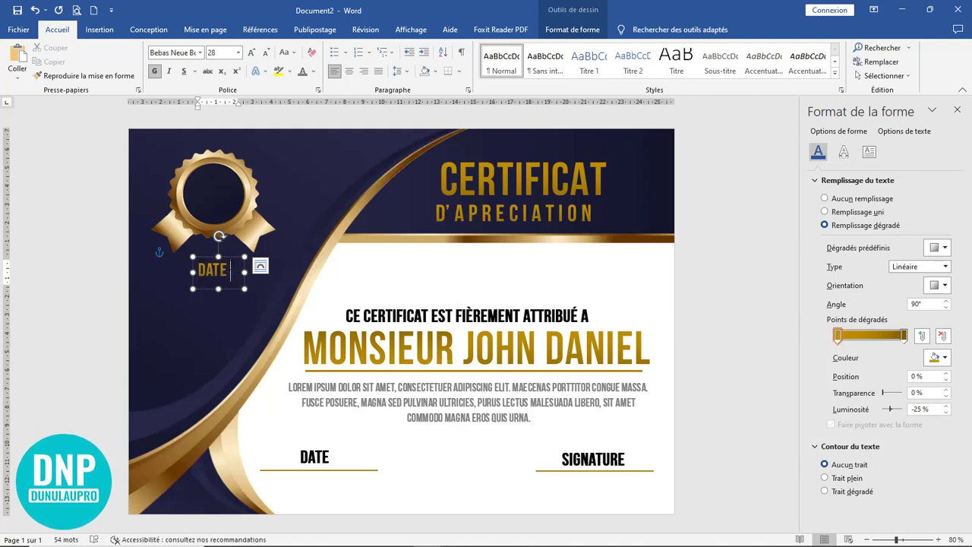
{"action": "double_click", "coordinate": [231, 276]}
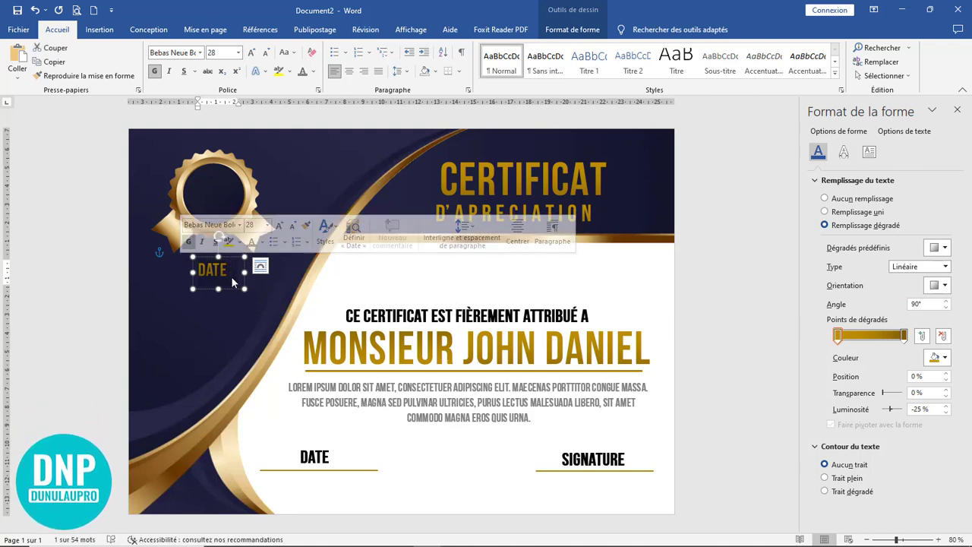
{"action": "type", "text": "AGENT"}
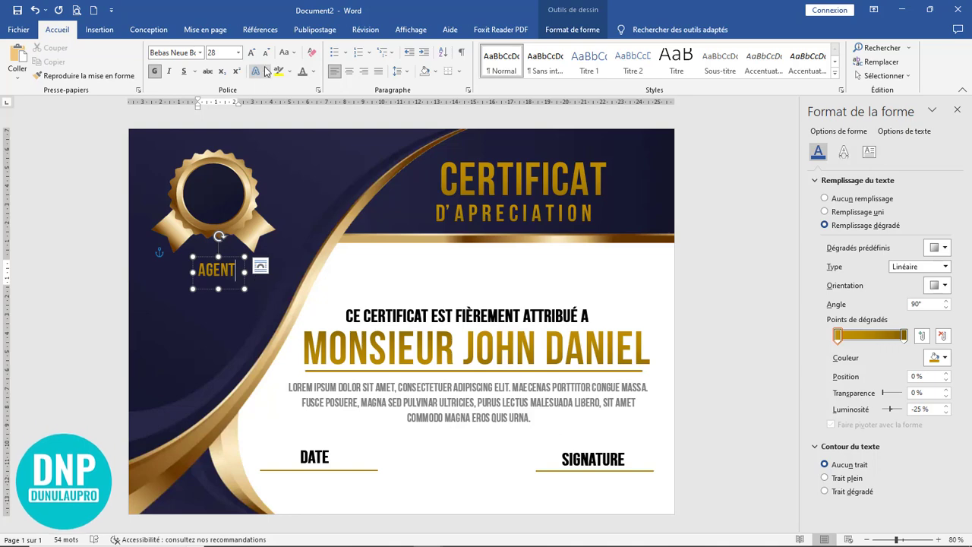
Fit the AGENT text box into the upper part of the medal's dark circle and set its font size to 20.
{"action": "double_click", "coordinate": [219, 257]}
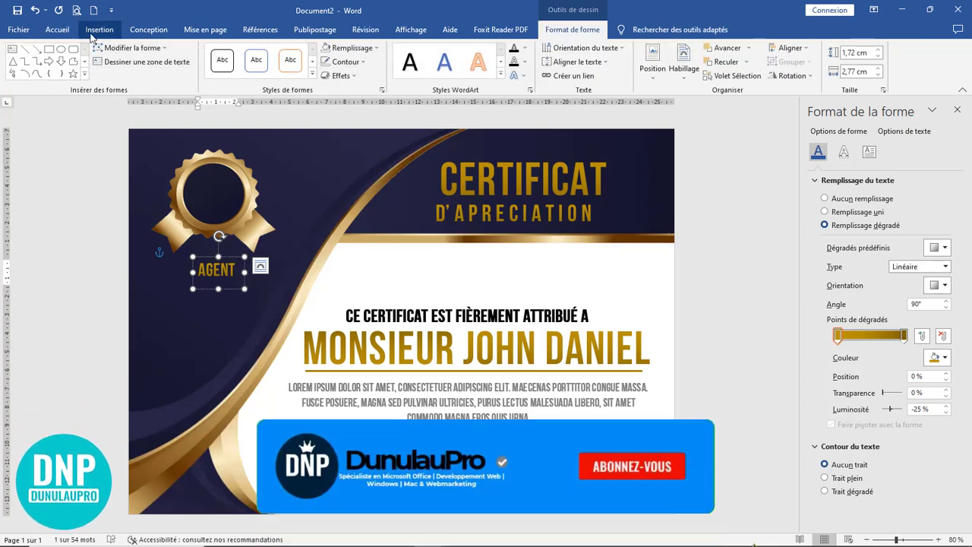
{"action": "left_click", "coordinate": [57, 29]}
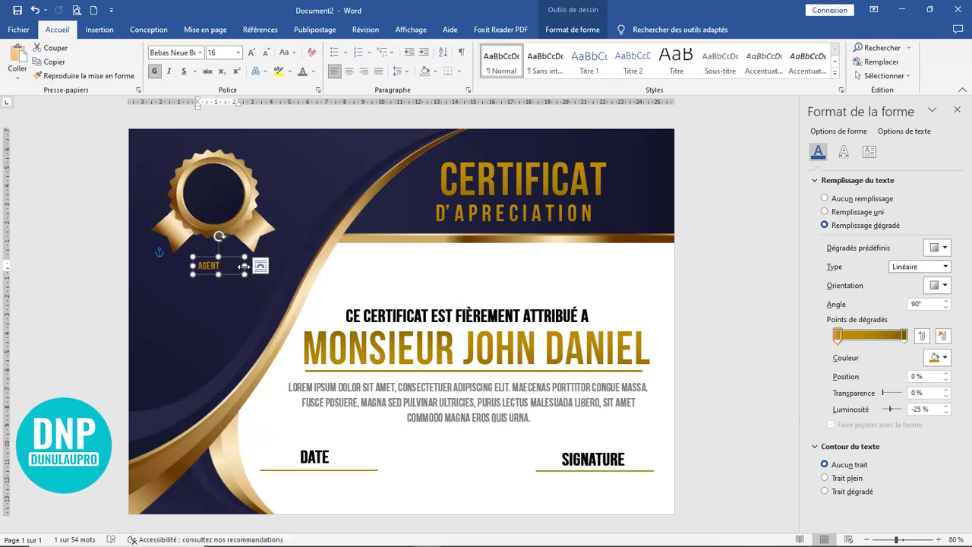
{"action": "left_click_drag", "start_coordinate": [244, 268], "coordinate": [218, 168]}
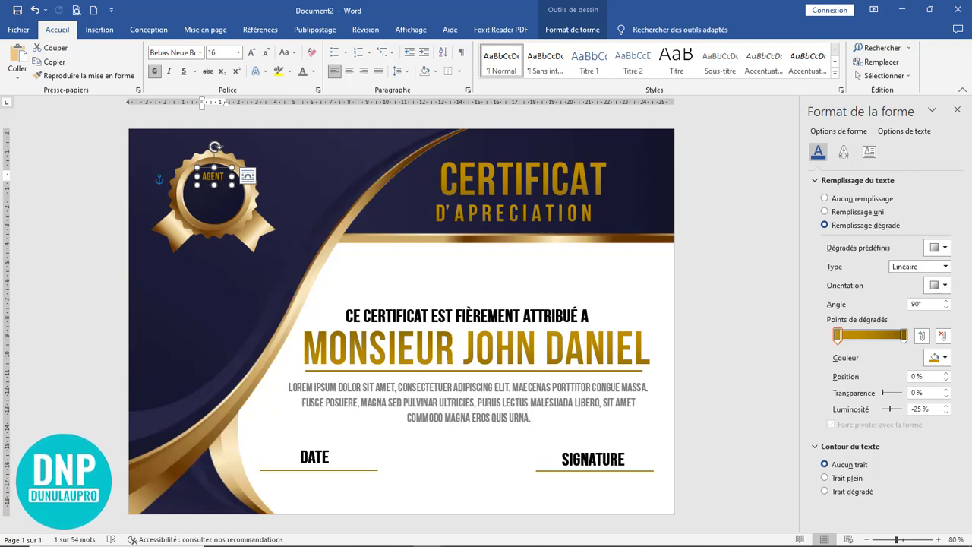
{"action": "left_click", "coordinate": [252, 53]}
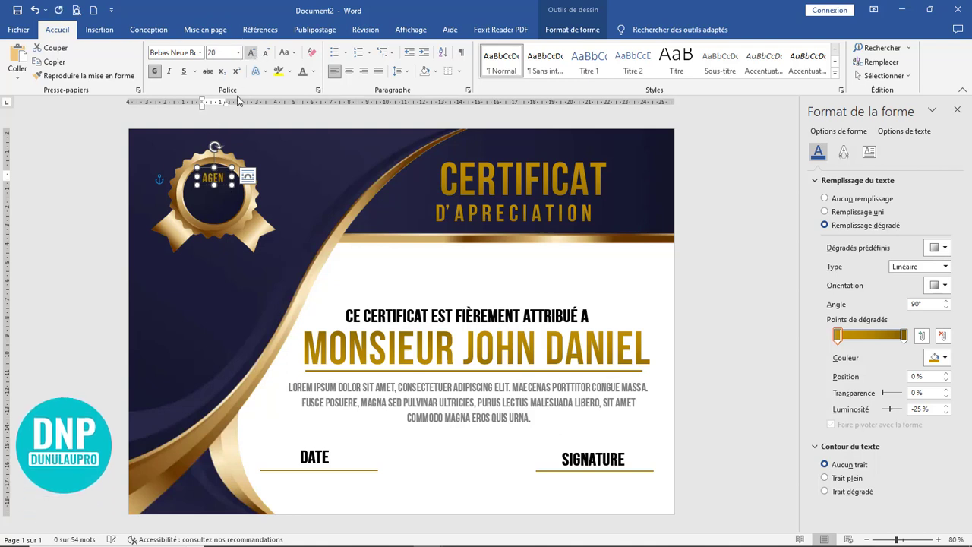
{"action": "left_click_drag", "start_coordinate": [188, 176], "coordinate": [225, 172]}
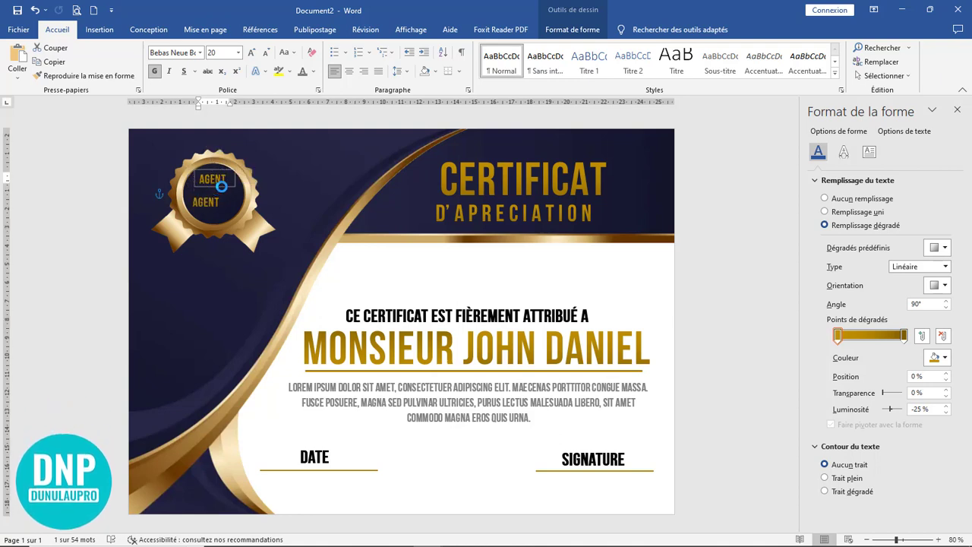
Duplicate AGENT beneath the original inside the medal and change the copy's text to 2023.
{"action": "mouse_move", "coordinate": [218, 190]}
{"action": "left_mouse_down"}
{"action": "mouse_move", "coordinate": [221, 182]}
{"action": "mouse_move", "coordinate": [214, 198]}
{"action": "left_mouse_up"}
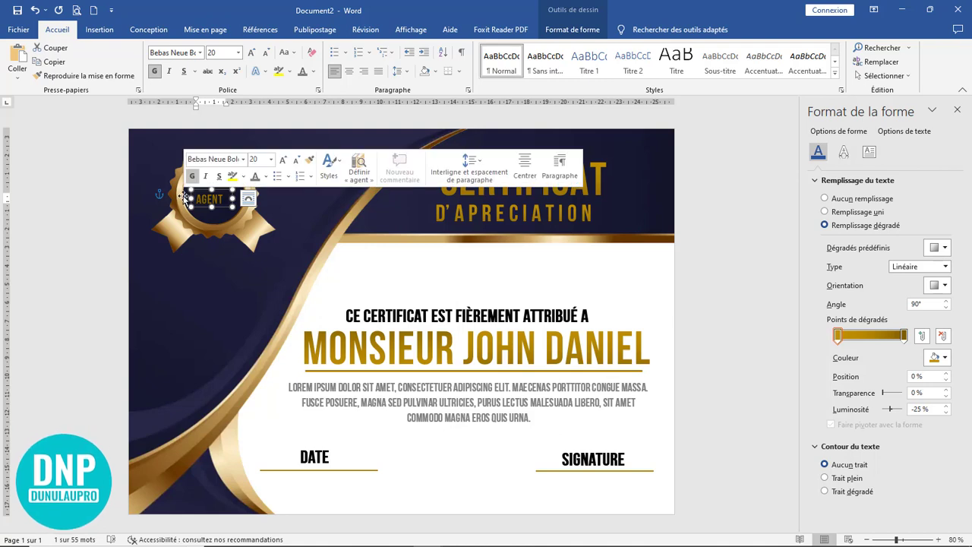
{"action": "type", "text": "2023"}
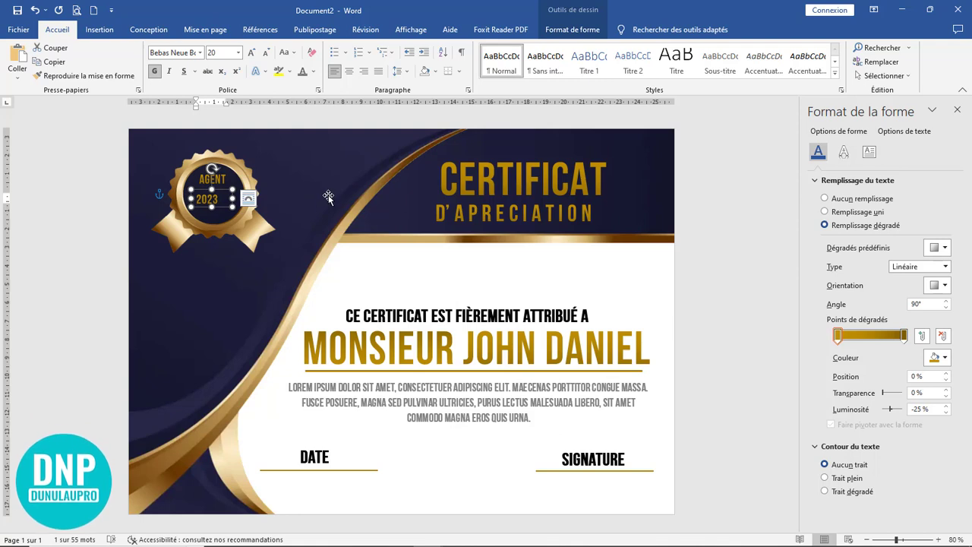
Nudge the 2023 text up and to the right so it sits close beneath AGENT in the medal.
{"action": "key", "text": "Escape"}
{"action": "key", "text": "Up"}
{"action": "key", "text": "Up"}
{"action": "key", "text": "Up"}
{"action": "key", "text": "Up"}
{"action": "key", "text": "Up"}
{"action": "key", "text": "Up"}
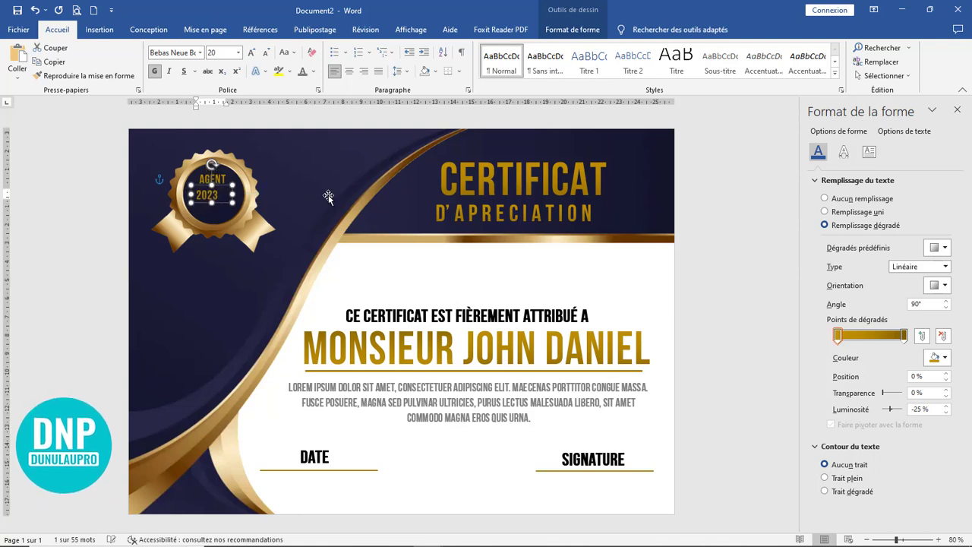
{"action": "key", "text": "Right"}
{"action": "key", "text": "Right"}
{"action": "key", "text": "Right"}
{"action": "key", "text": "Right"}
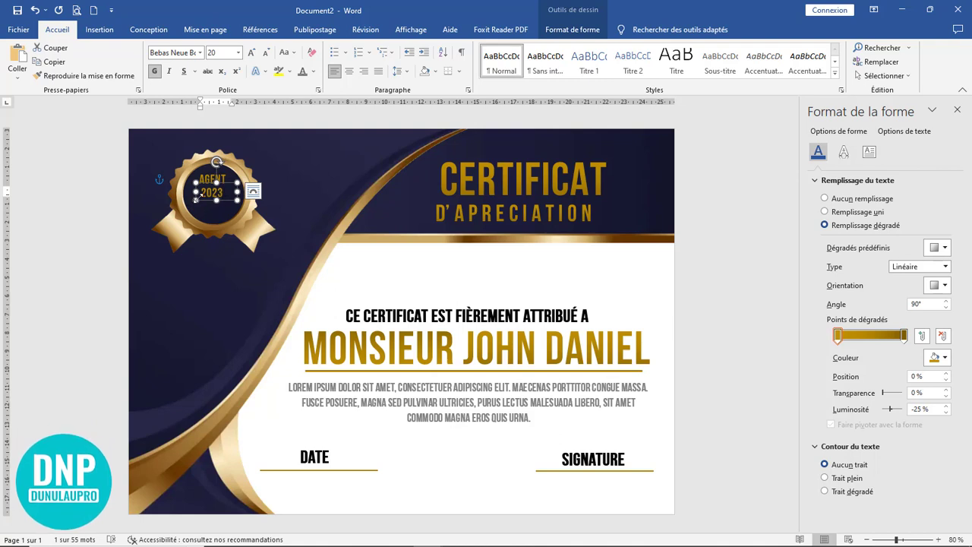
Enlarge the 2023 text box, centre its text and set the font size to 28.
{"action": "left_click_drag", "start_coordinate": [186, 198], "coordinate": [185, 204]}
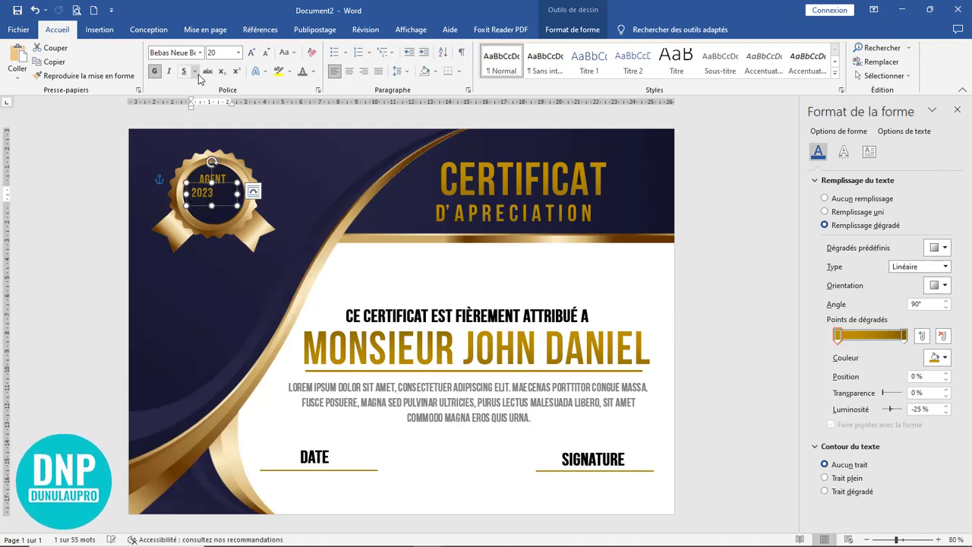
{"action": "left_click", "coordinate": [253, 54]}
{"action": "left_click", "coordinate": [254, 53]}
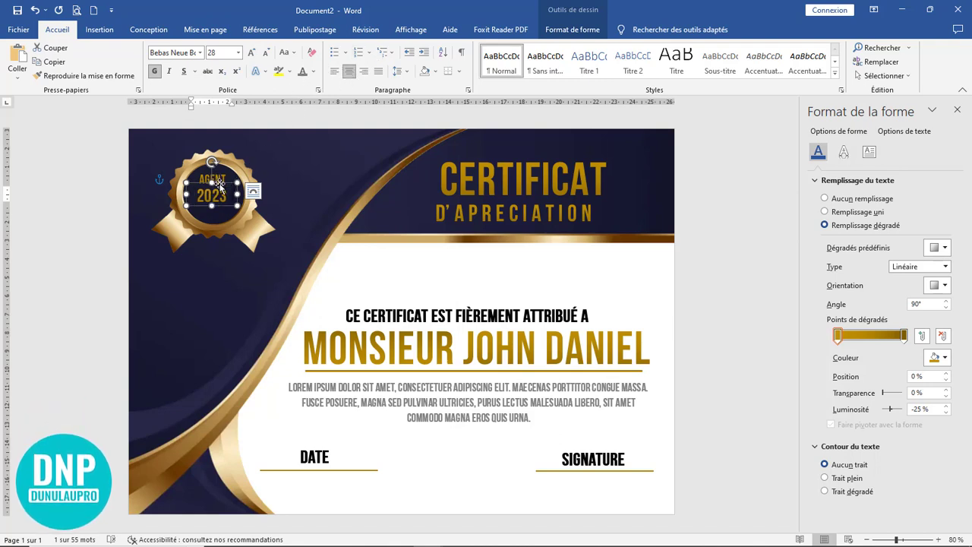
Place a widened copy of the AGENT text box below 2023 and change its text to RECOMPENSE.
{"action": "left_click", "coordinate": [228, 173]}
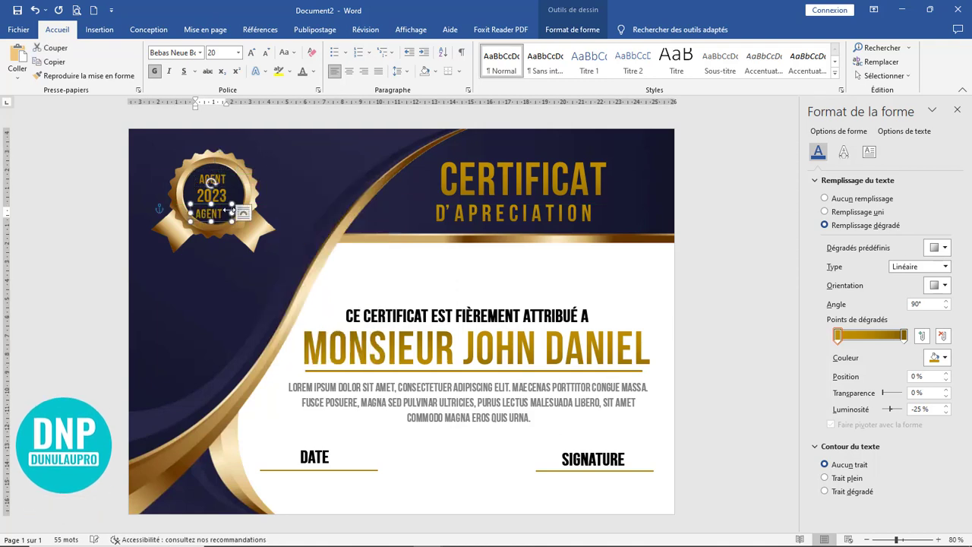
{"action": "left_click", "coordinate": [255, 213]}
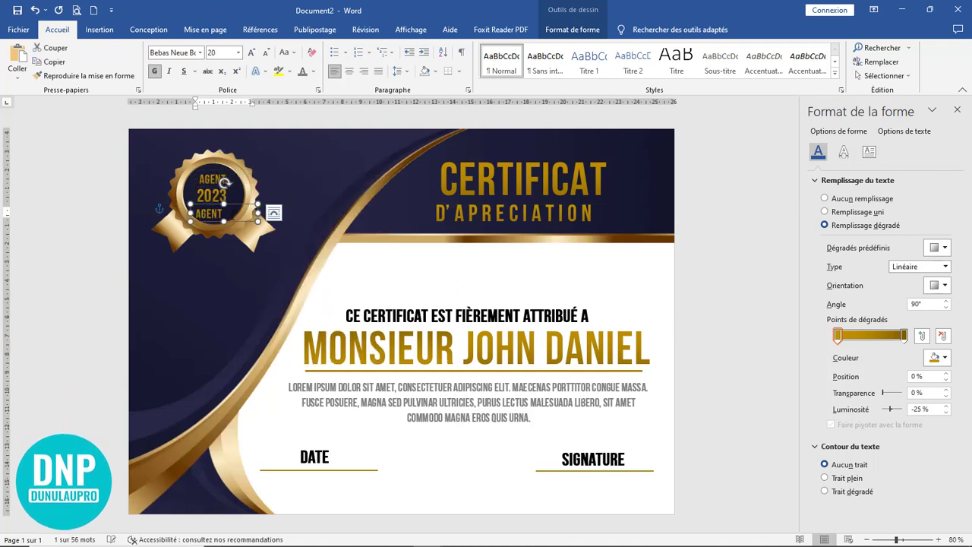
{"action": "type", "text": "RECOMPENSE"}
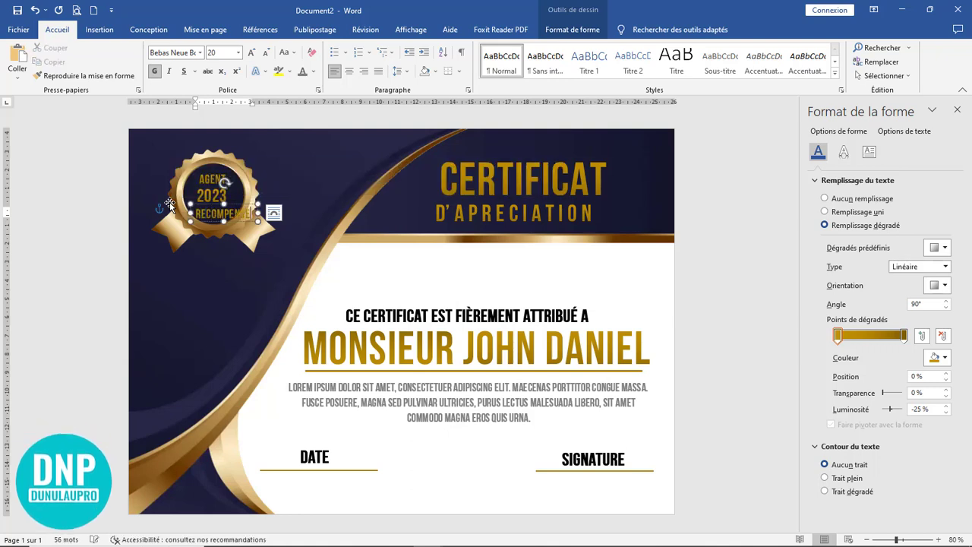
Reduce the RECOMPENSE text to font size 14 so it fits inside the medal's circle.
{"action": "key", "text": "ctrl+shift+Left"}
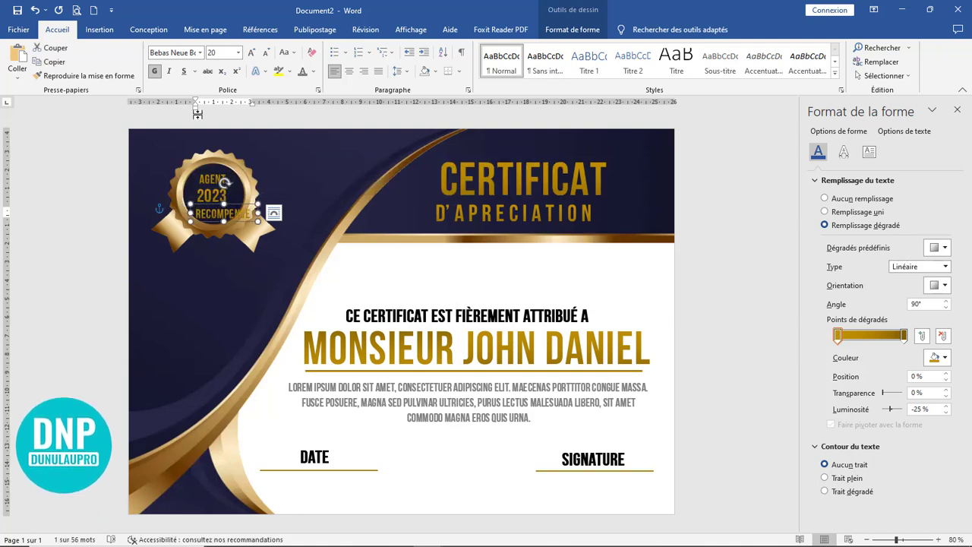
{"action": "left_click", "coordinate": [268, 52]}
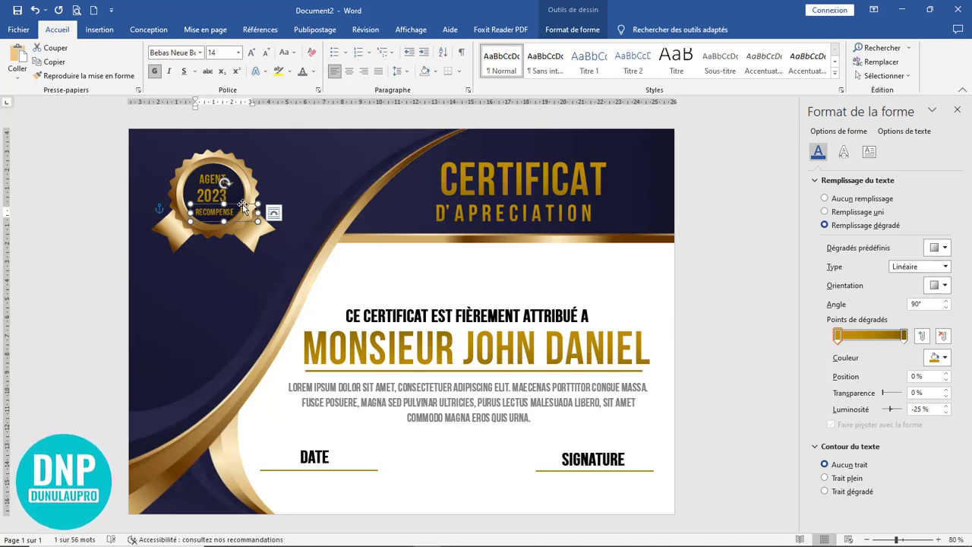
{"action": "left_click", "coordinate": [378, 221]}
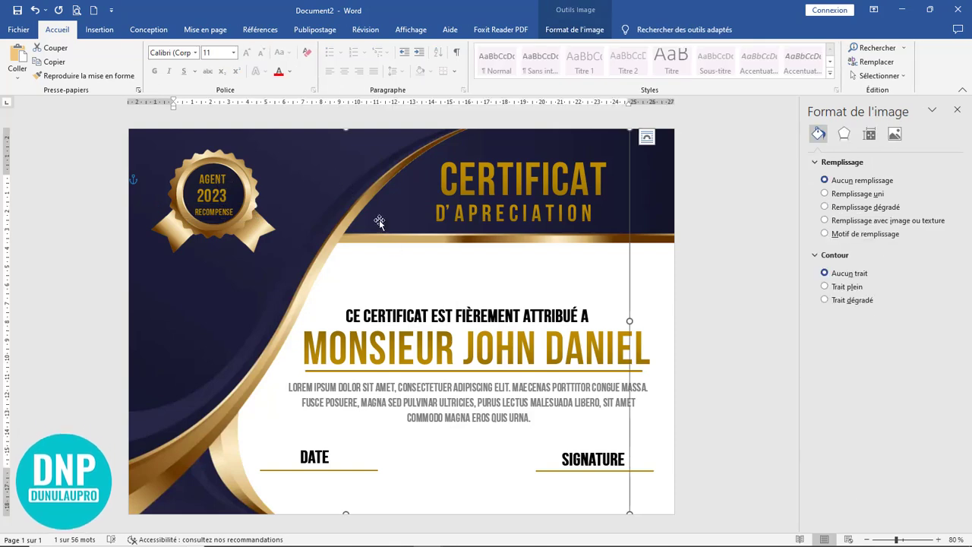
Correct RECOMPENSE in the medal with the spelling suggestion "récompense".
{"action": "scroll", "coordinate": [479, 273], "scroll_direction": "up", "scroll_amount": 3}
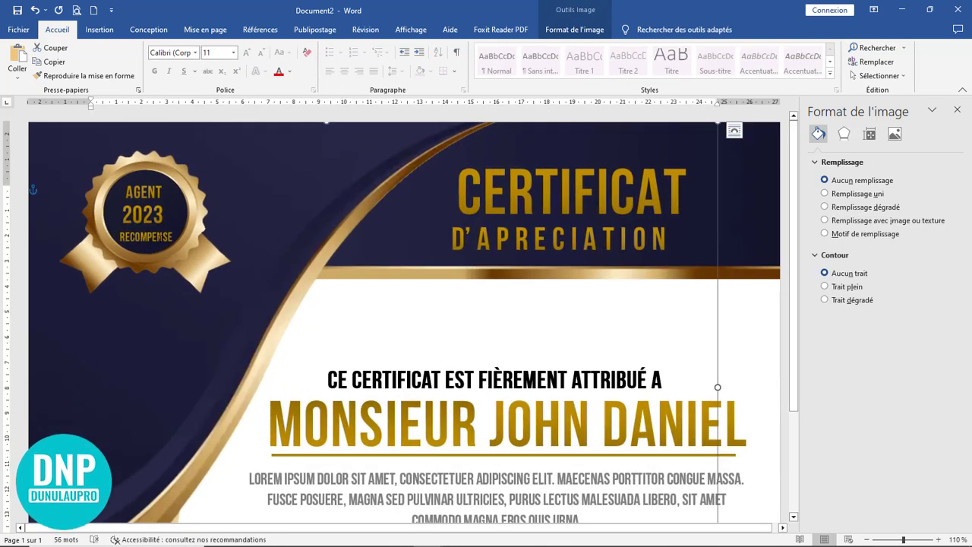
{"action": "left_click", "coordinate": [170, 231]}
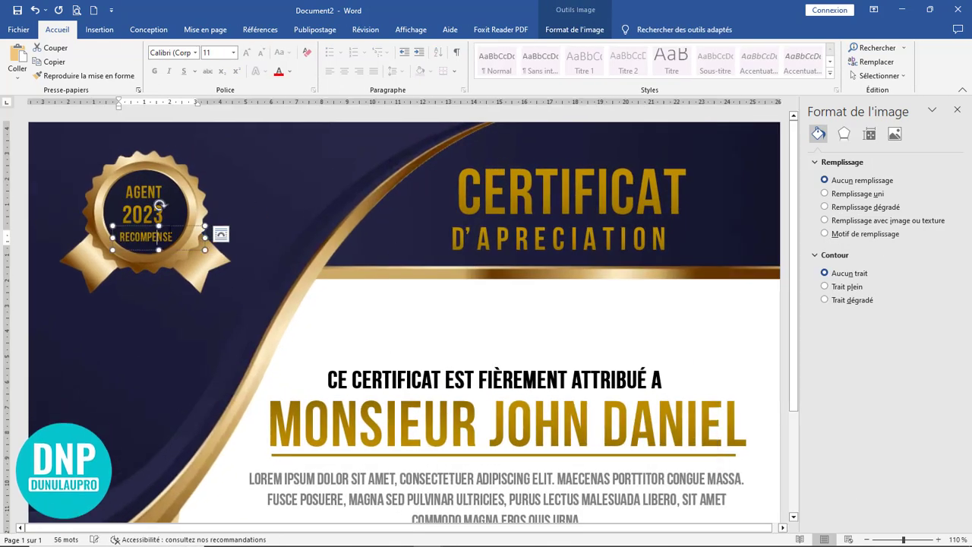
{"action": "double_click", "coordinate": [170, 231]}
{"action": "right_click", "coordinate": [143, 238]}
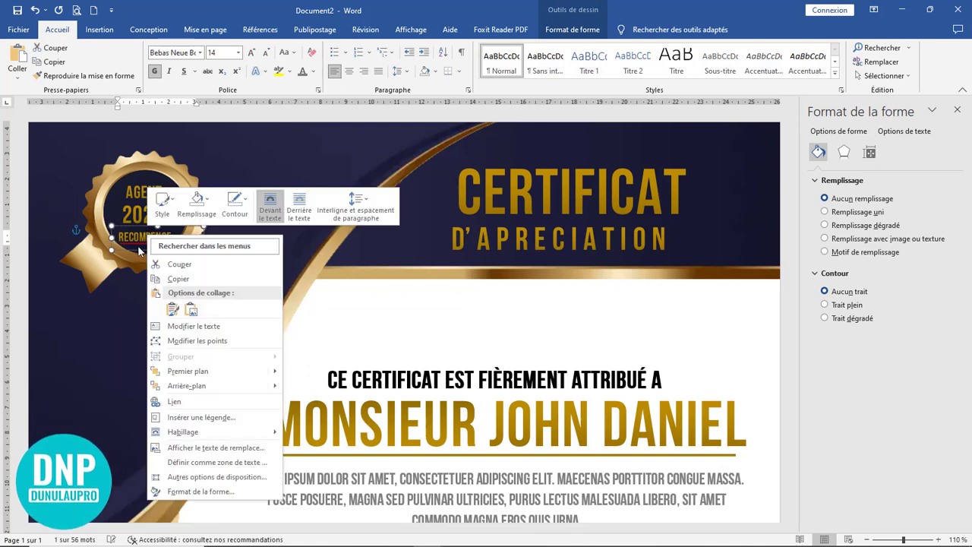
{"action": "key", "text": "Escape"}
{"action": "right_click", "coordinate": [145, 237]}
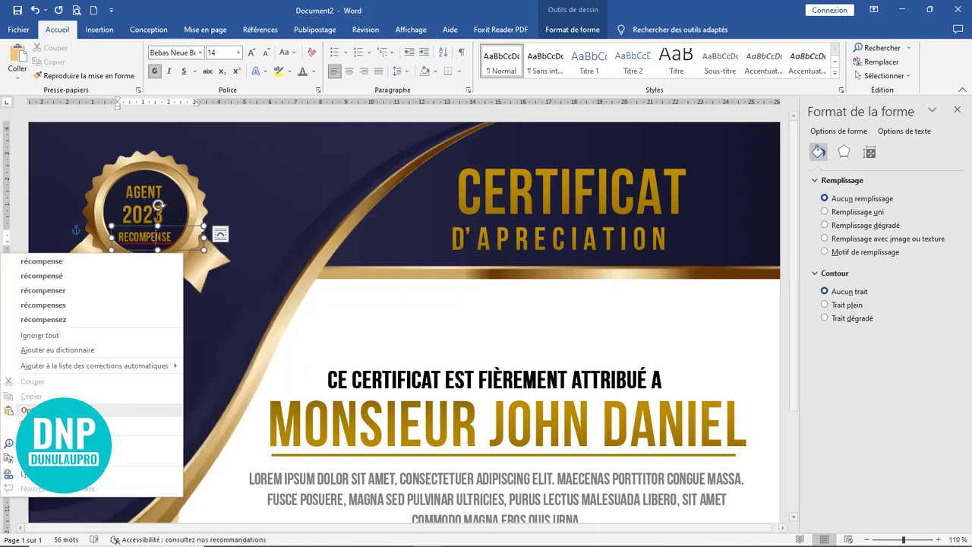
{"action": "left_click", "coordinate": [98, 259]}
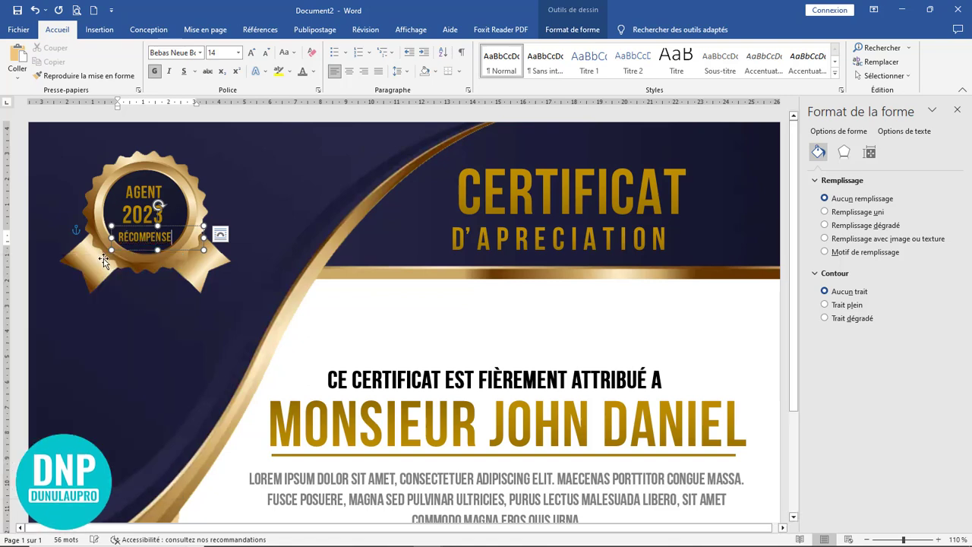
{"action": "left_click", "coordinate": [283, 201]}
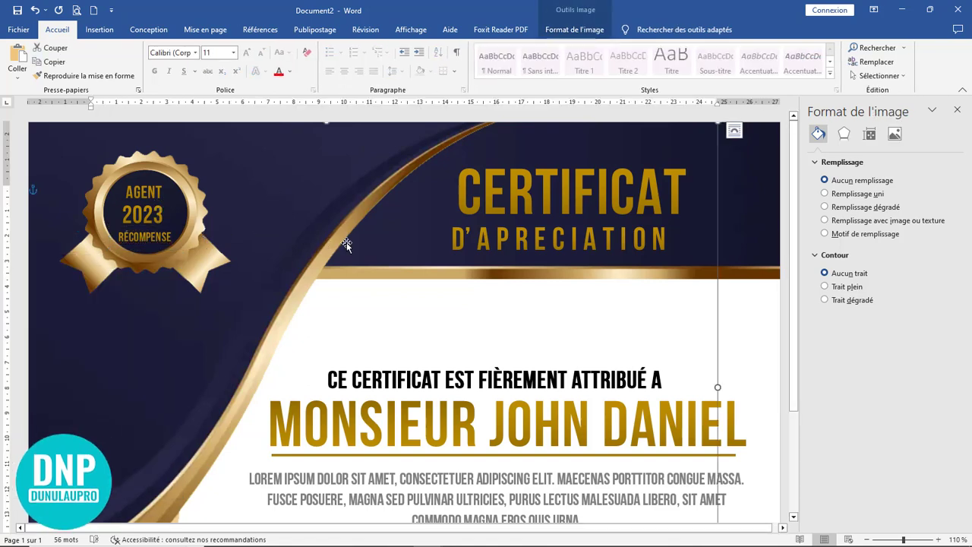
Accept the capitalised proofing suggestion "Récompense" for the medal's lowest word and close the text formatting pane.
{"action": "scroll", "coordinate": [401, 240], "scroll_direction": "down", "scroll_amount": 5, "text": "ctrl"}
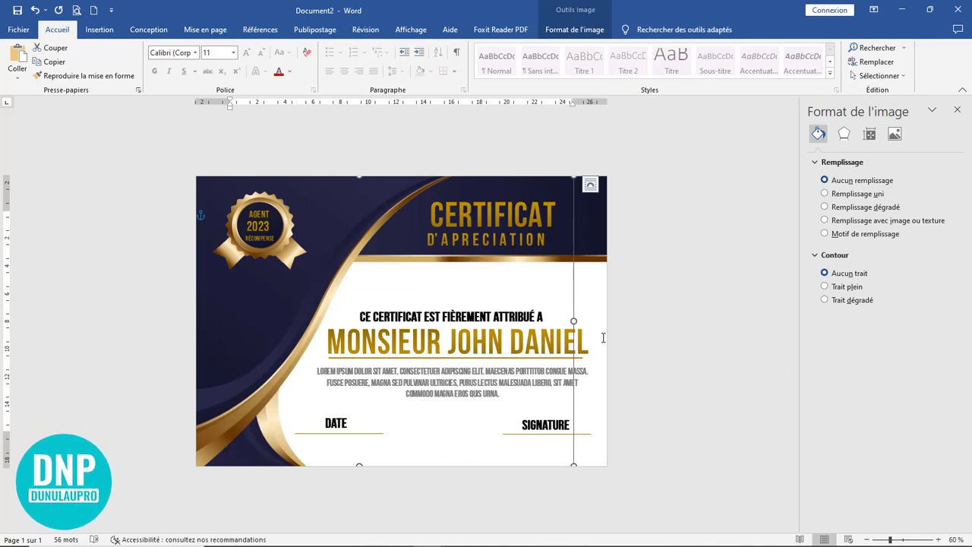
{"action": "left_click", "coordinate": [687, 320]}
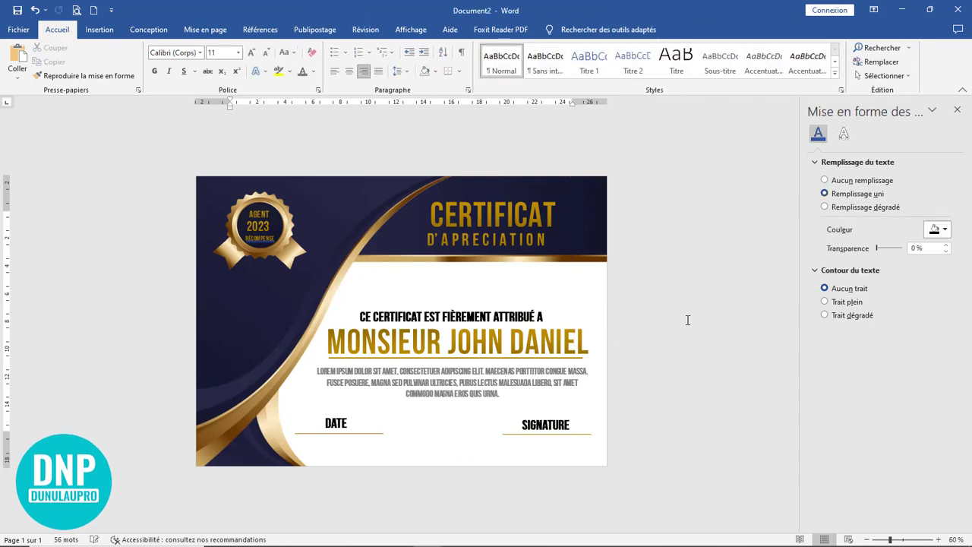
{"action": "right_click", "coordinate": [272, 241]}
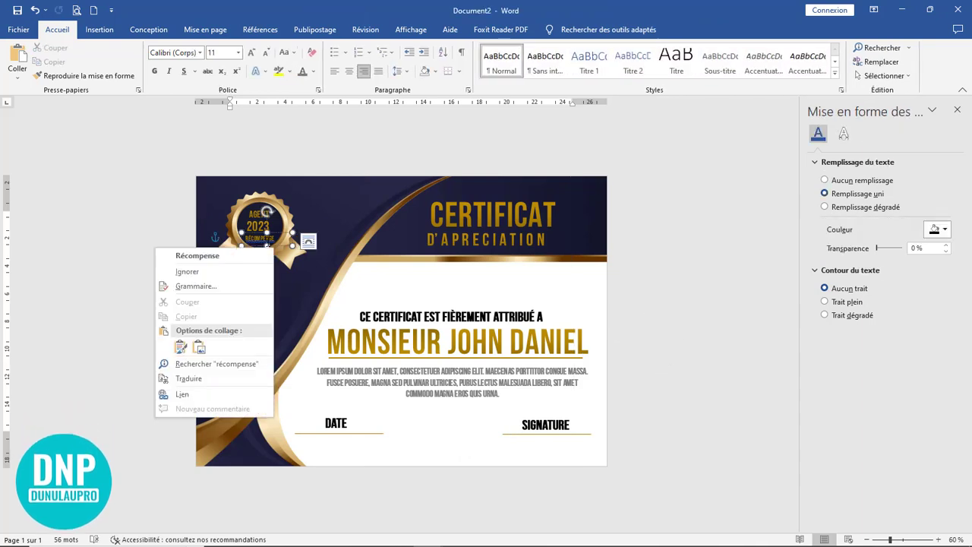
{"action": "left_click", "coordinate": [233, 257]}
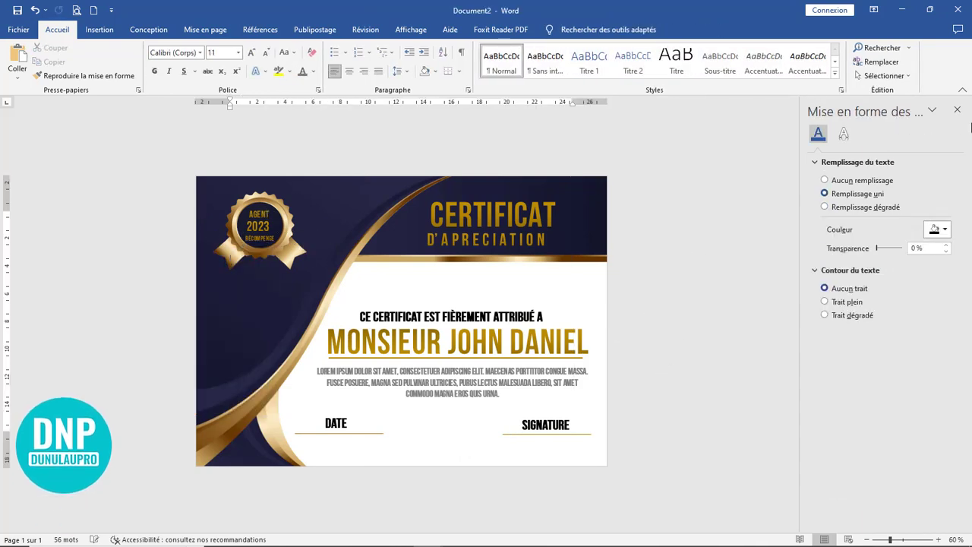
{"action": "left_click", "coordinate": [956, 109]}
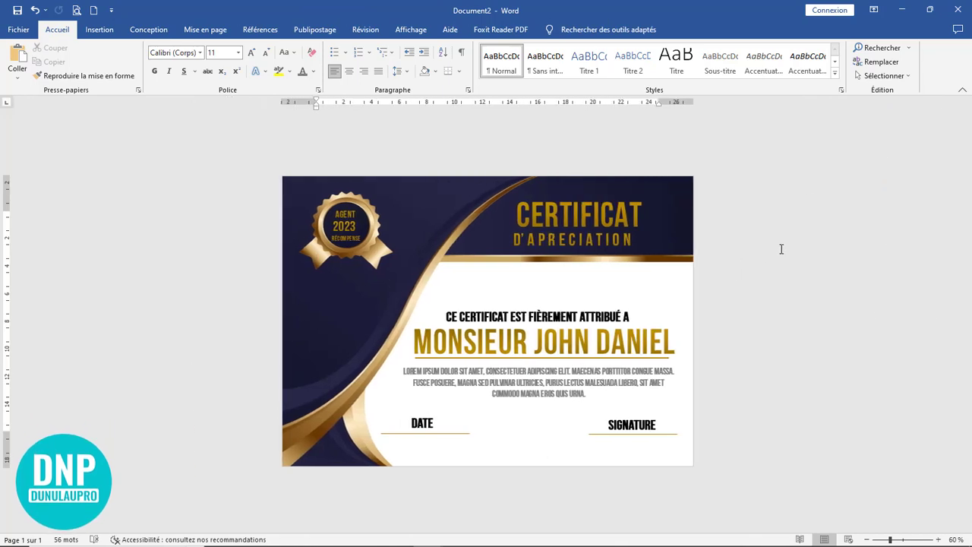